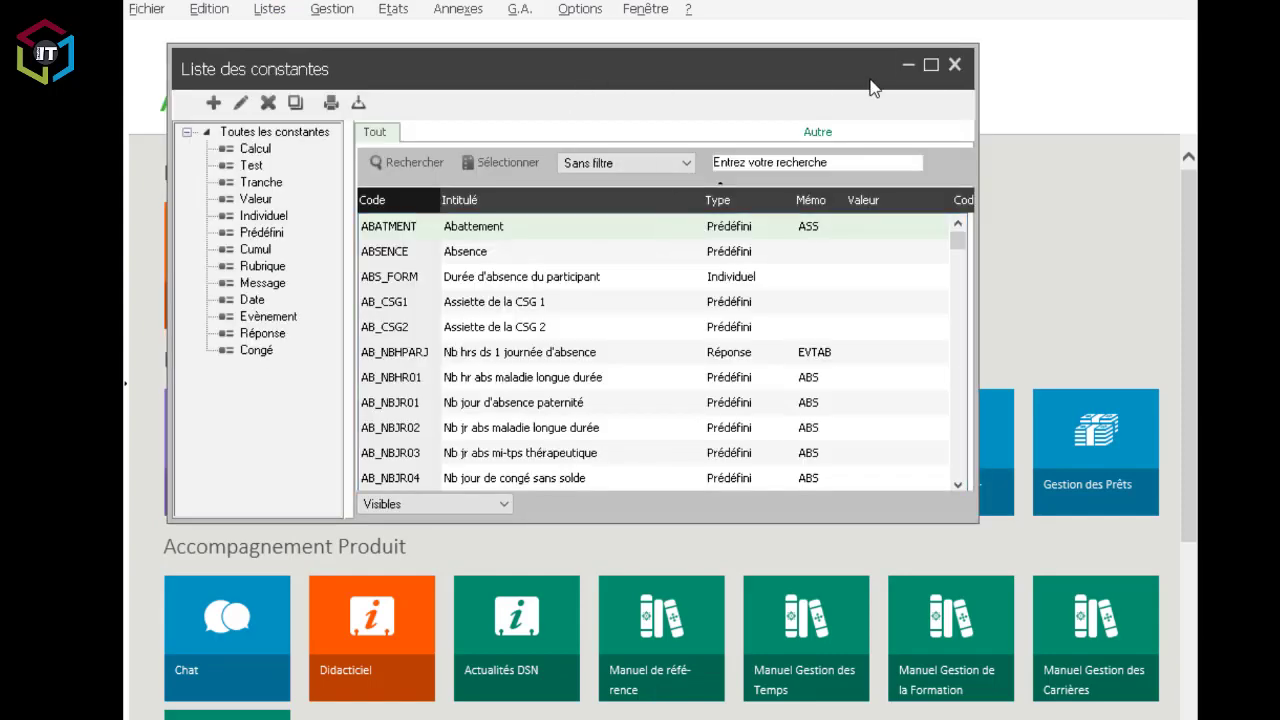
Maximize the constants list and browse its codes, labels, types and values.
left_click(930, 68)
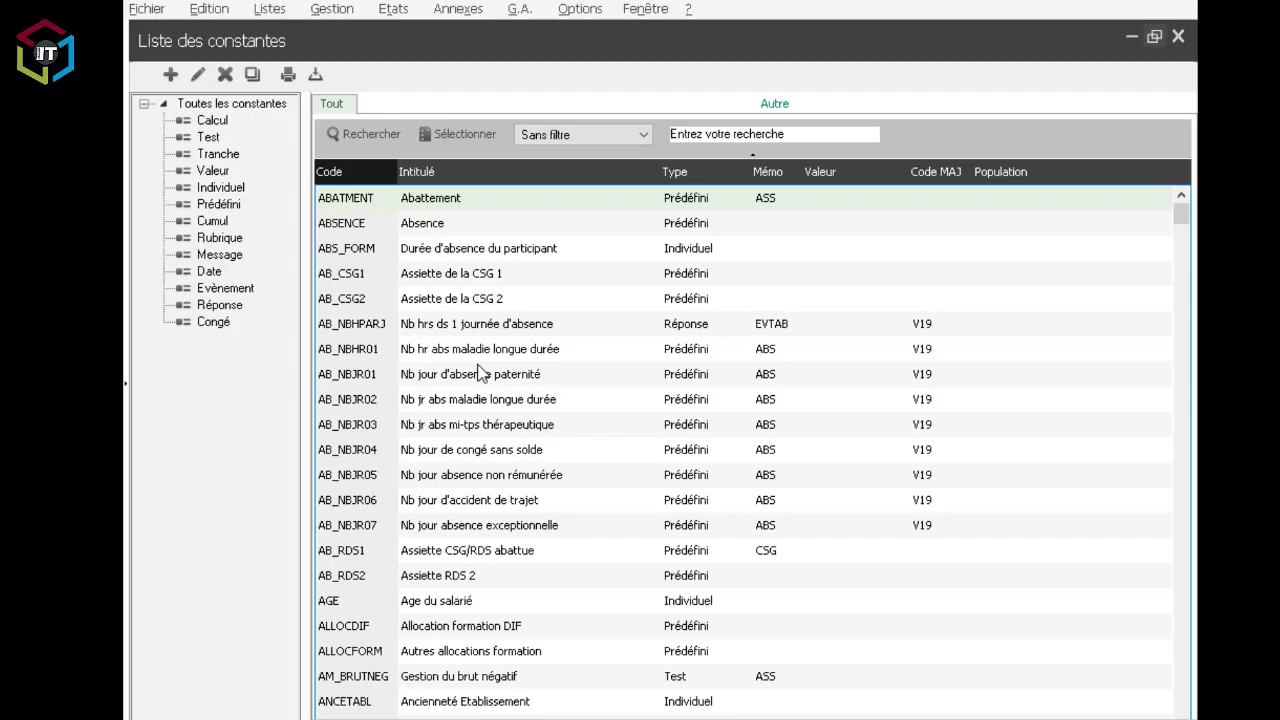
scroll(470, 440, "down", 6)
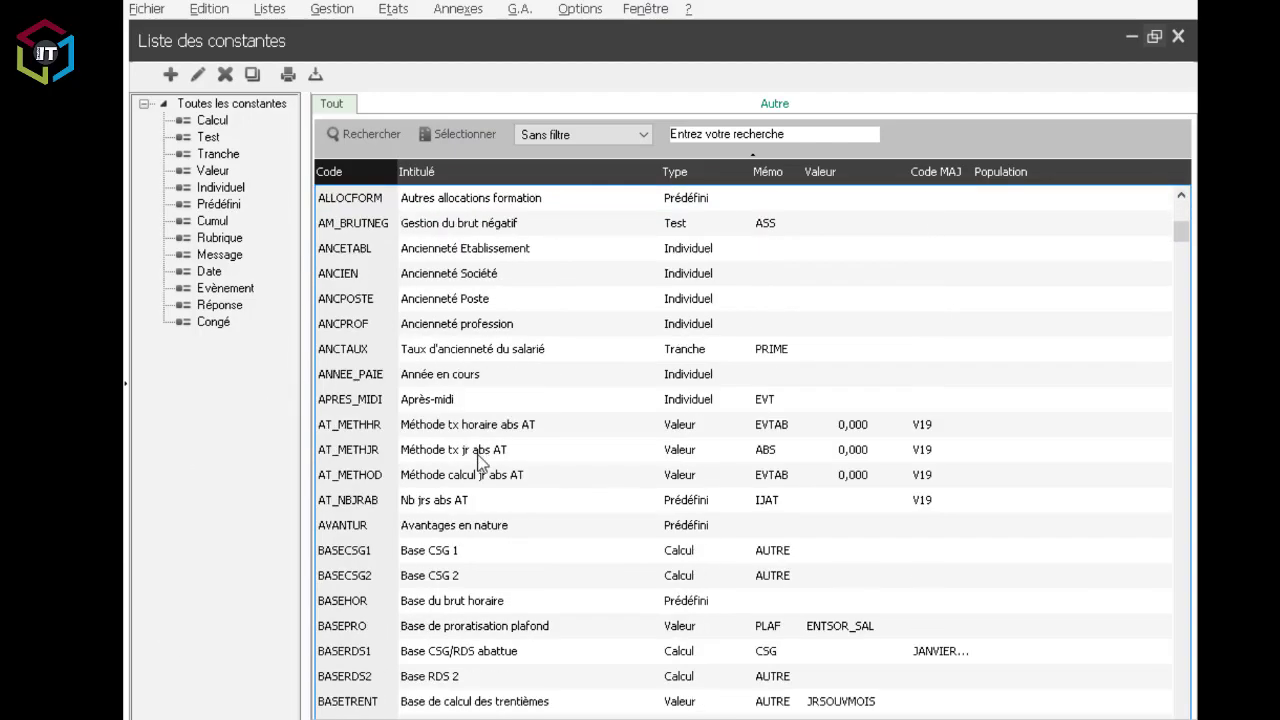
scroll(478, 462, "down", 20)
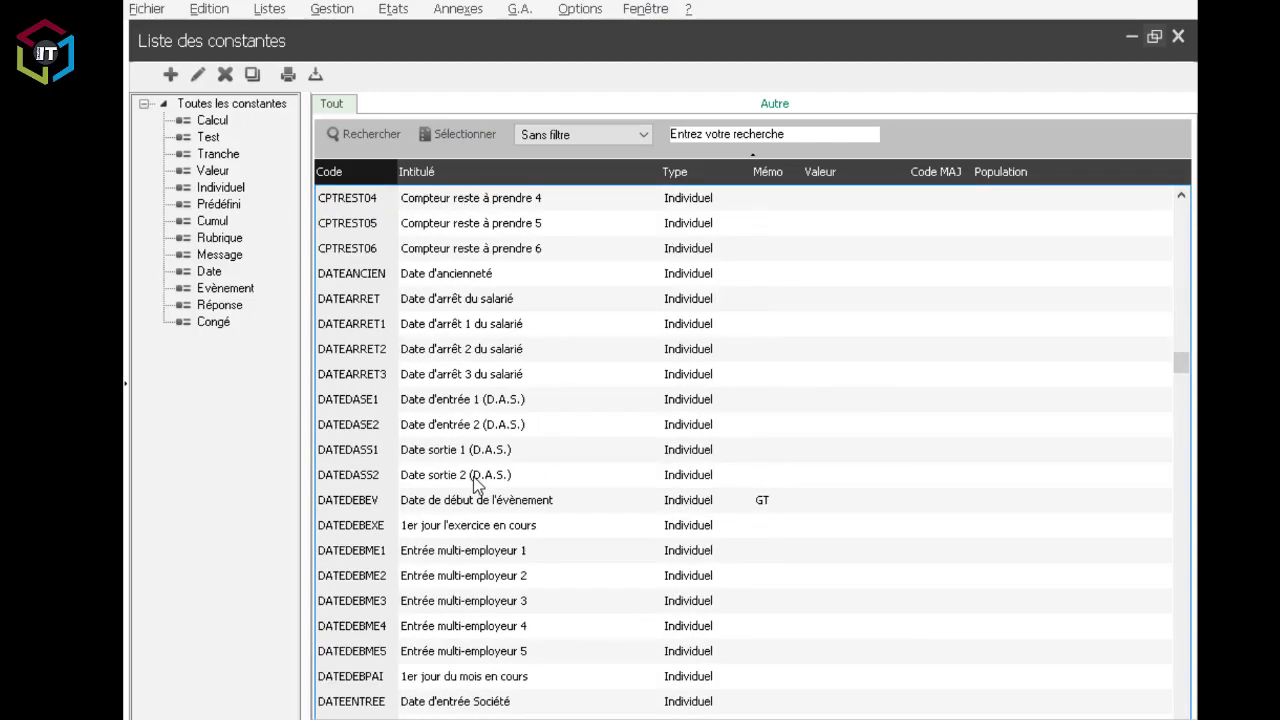
scroll(474, 484, "down", 20)
scroll(474, 490, "up", 15)
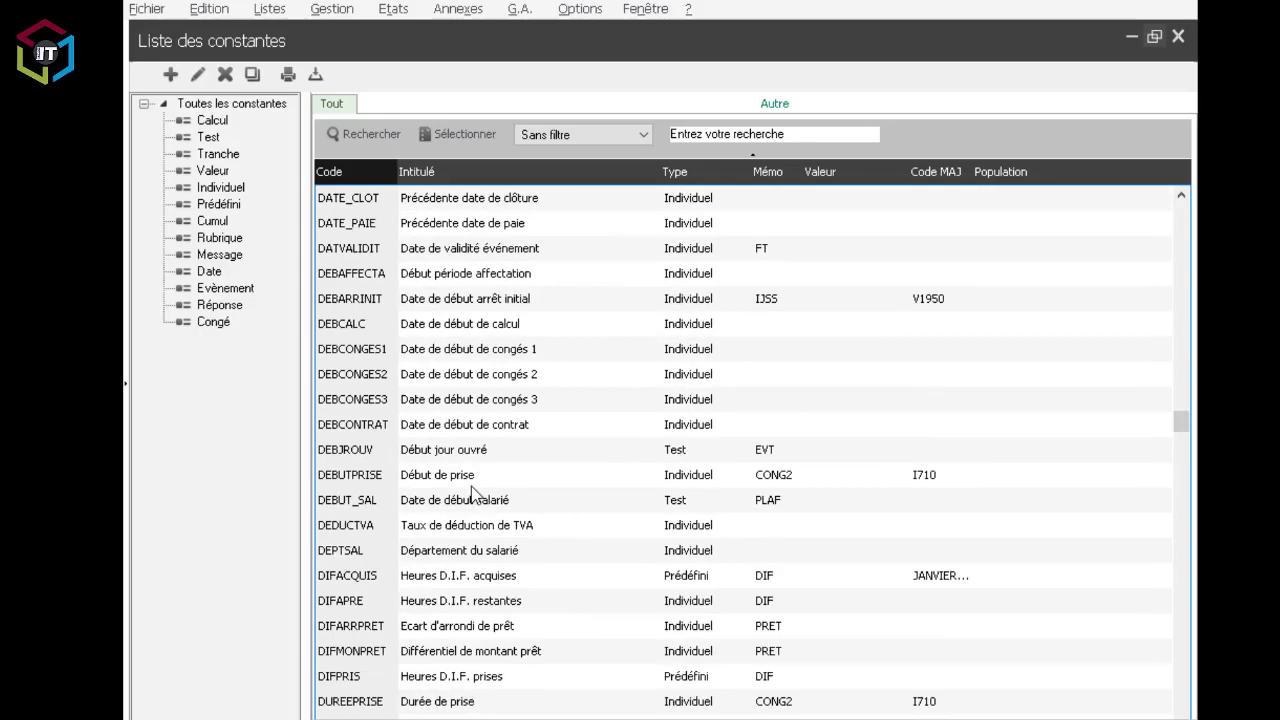
scroll(472, 490, "up", 20)
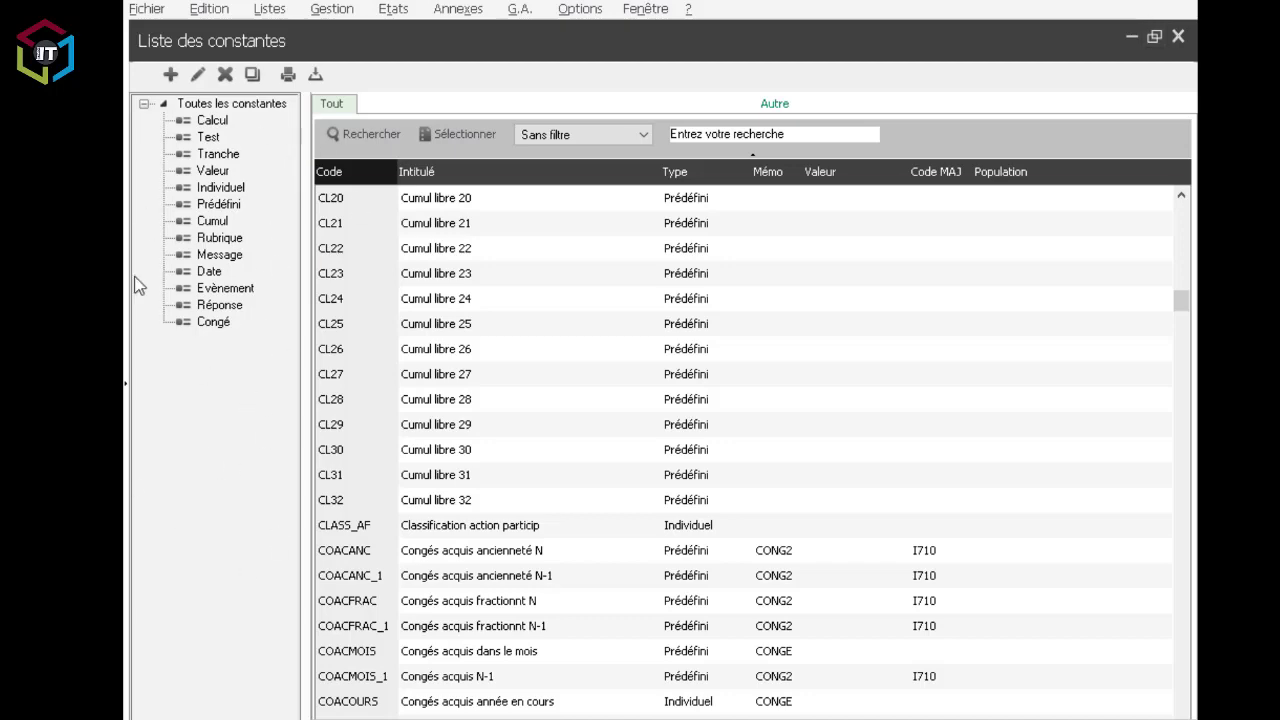
scroll(513, 517, "down", 20)
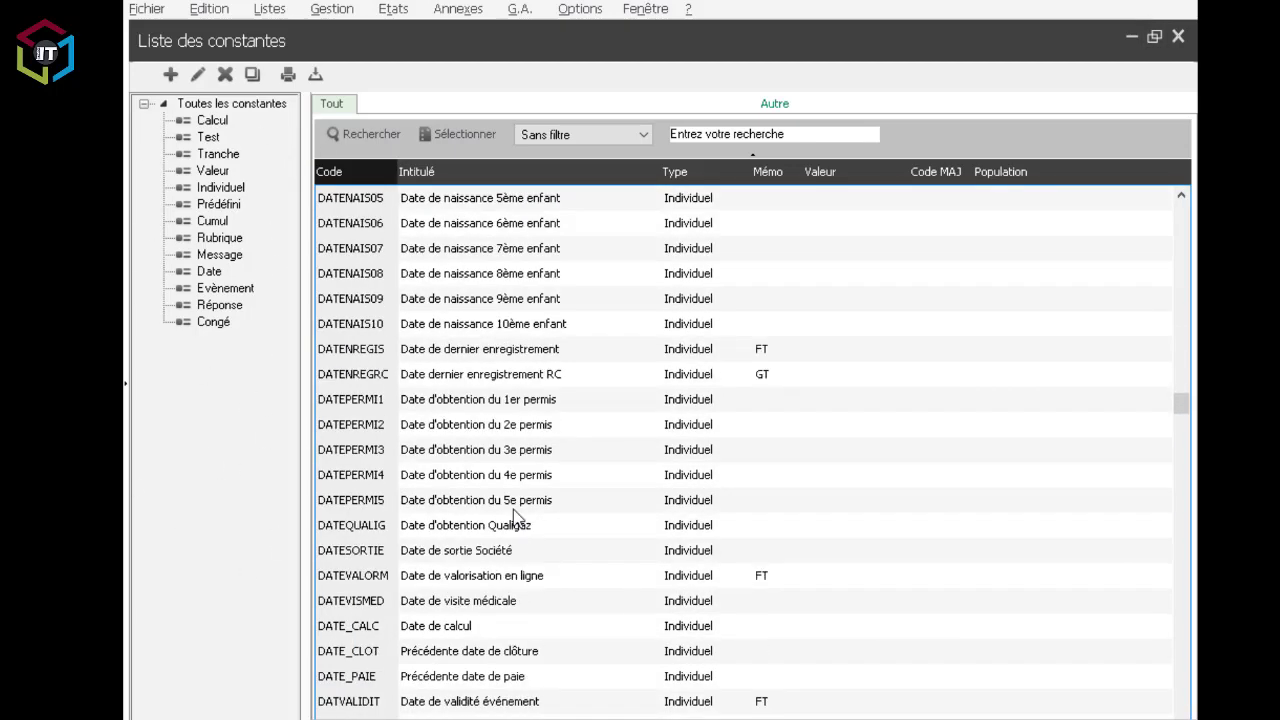
scroll(515, 512, "up", 4)
scroll(518, 510, "down", 18)
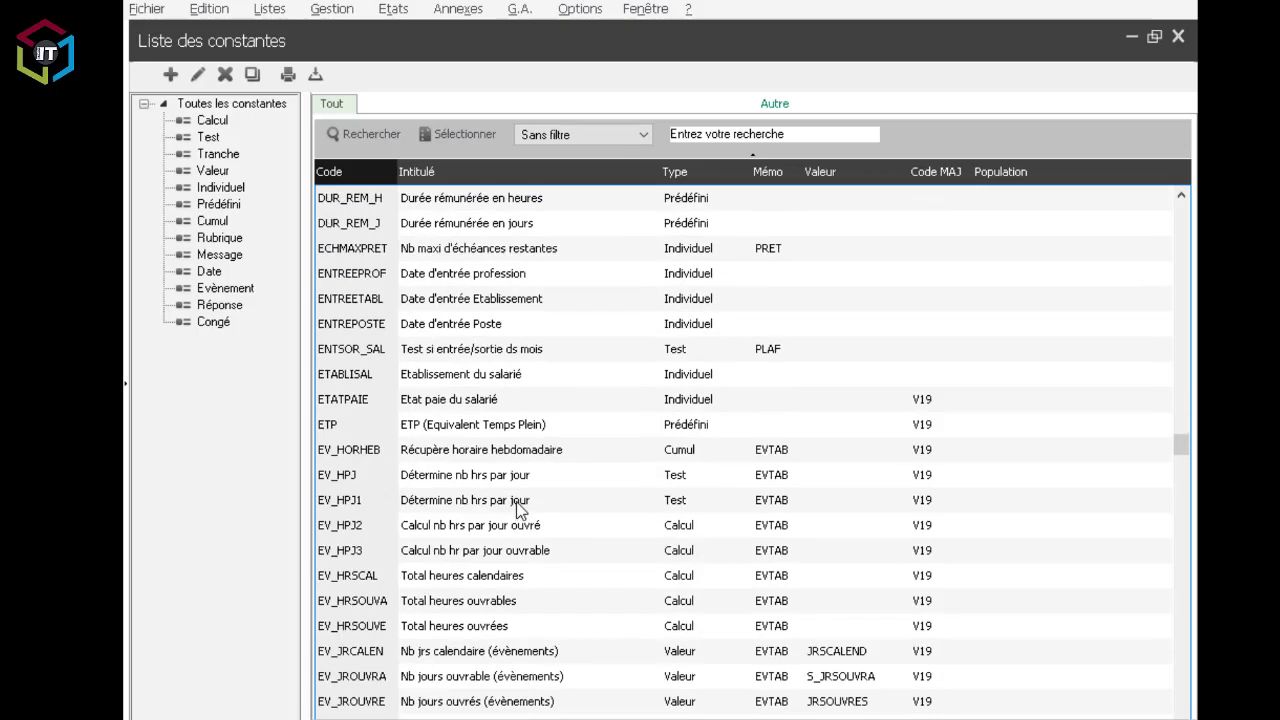
left_click(540, 427)
Switch to the PowerPoint slide to read which constants must be modified, and return to the constants list.
left_click(622, 717)
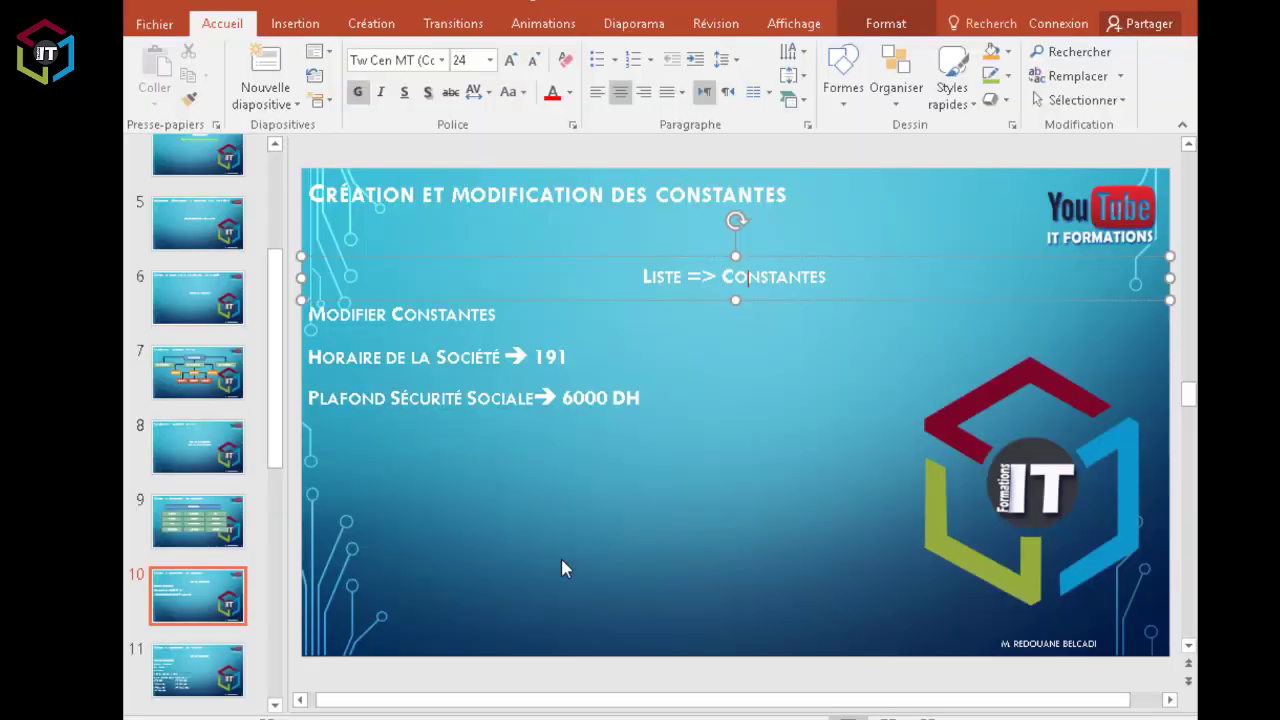
left_click(331, 357)
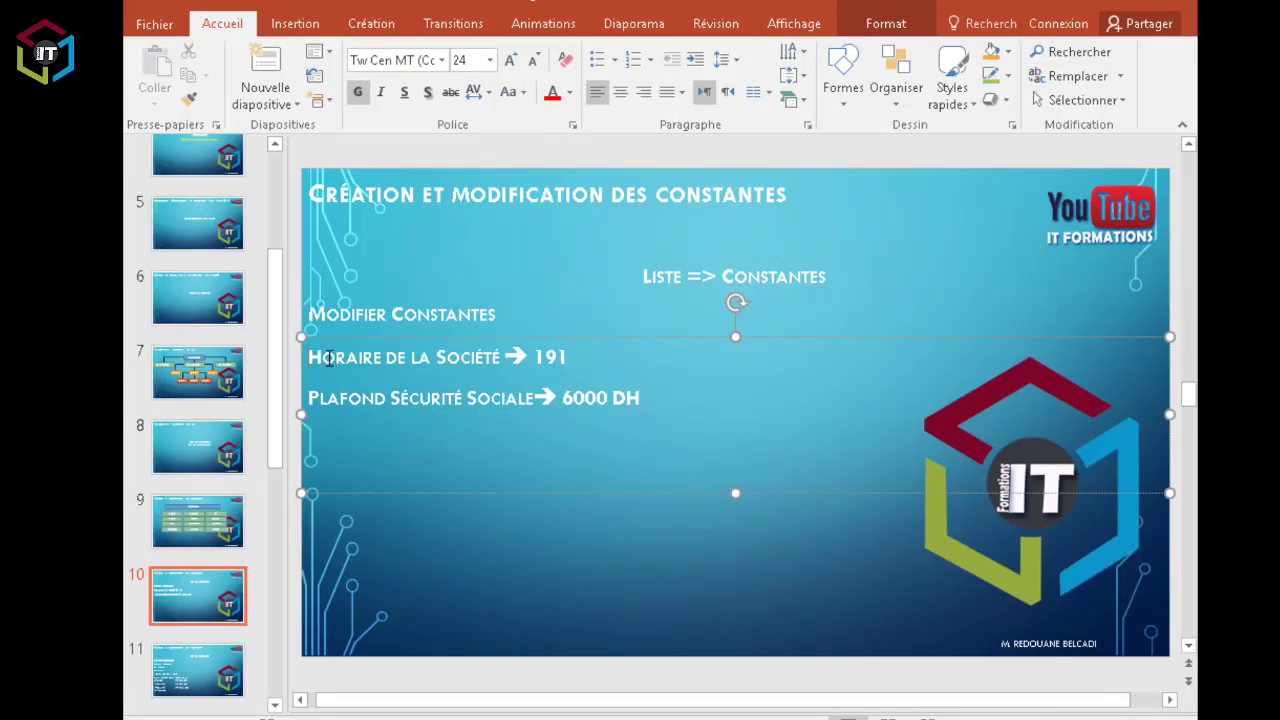
left_click_drag(329, 357, 298, 131)
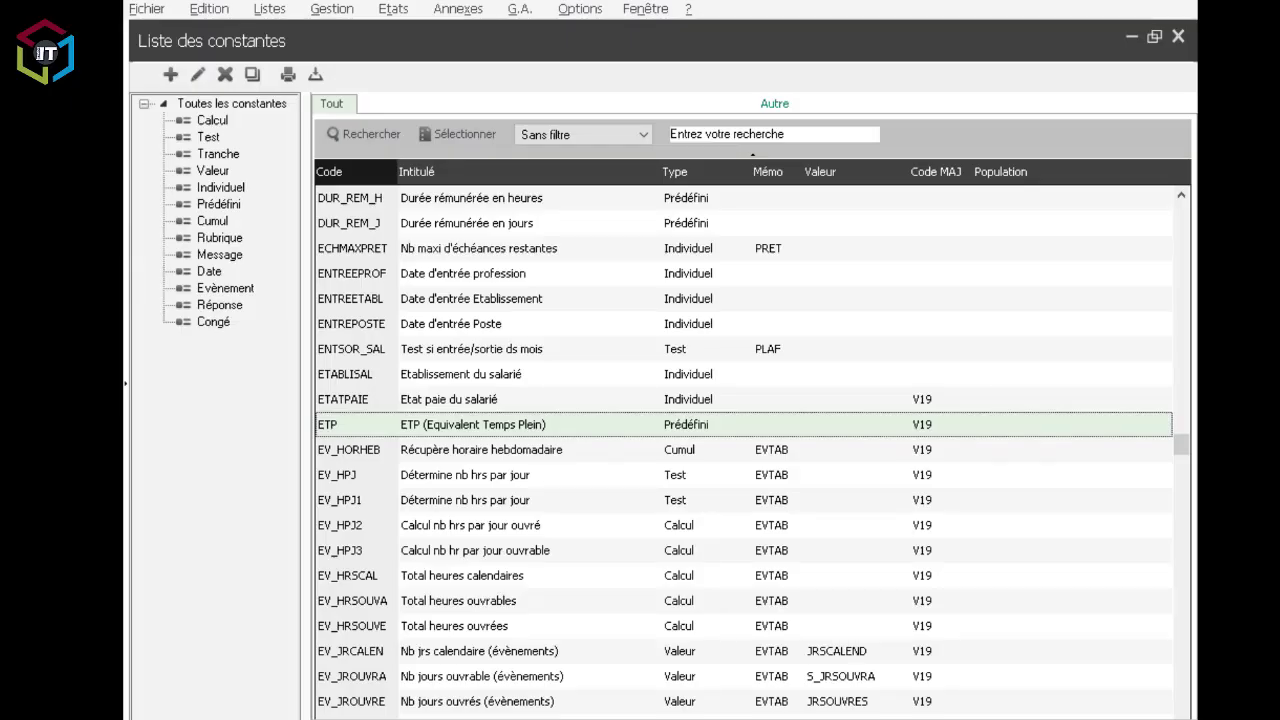
Filter the constants list by HOR and open the Horaire société constant (HORAISOC) for editing.
left_click(790, 133)
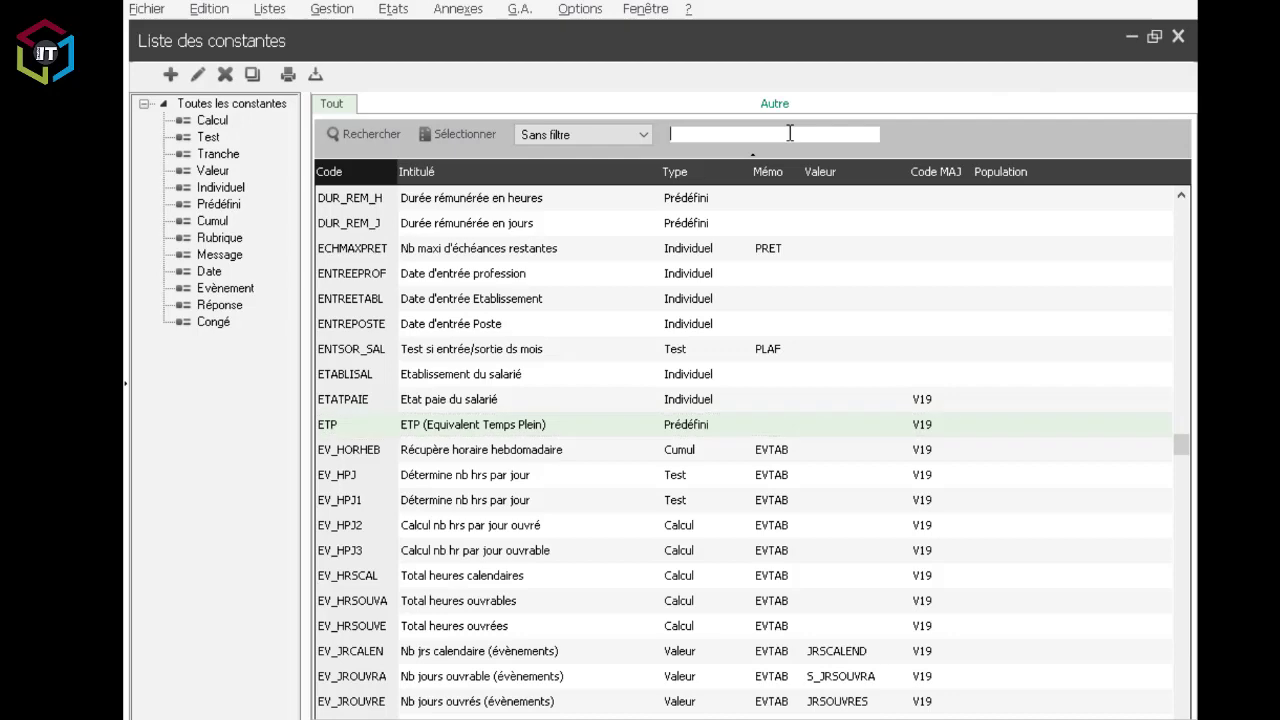
type("HOR")
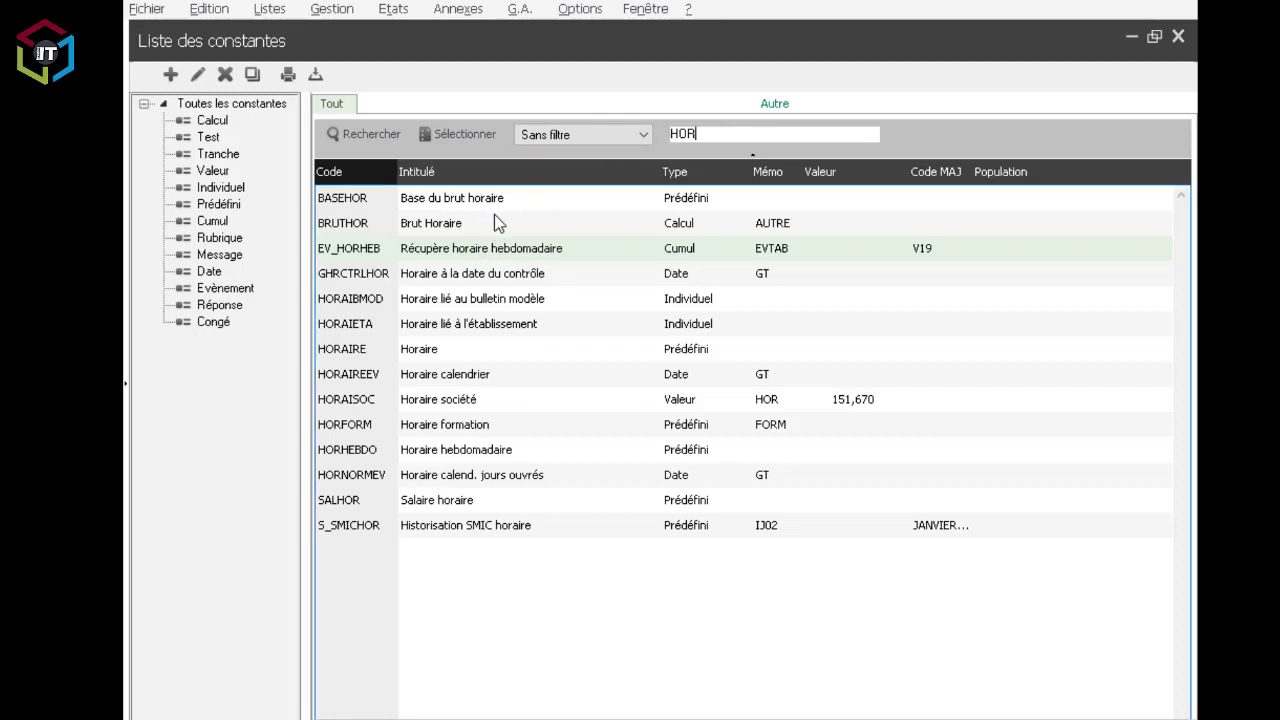
double_click(443, 402)
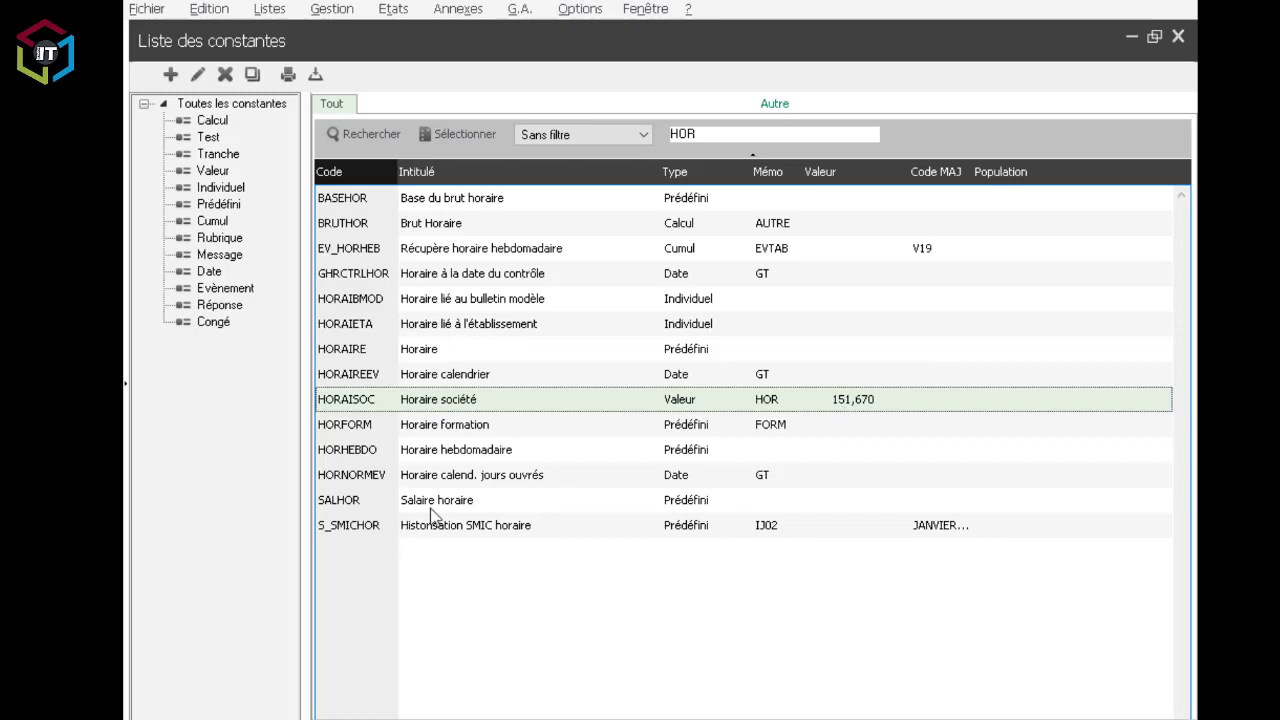
right_click(454, 402)
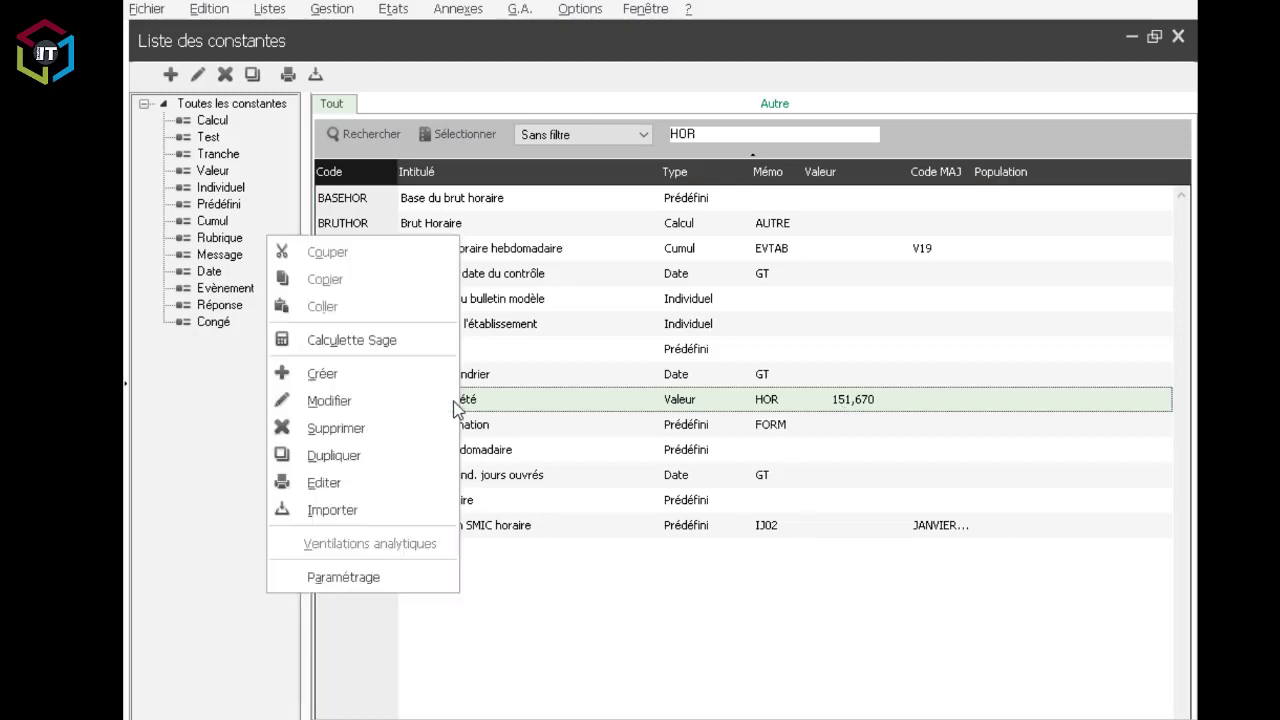
left_click(487, 396)
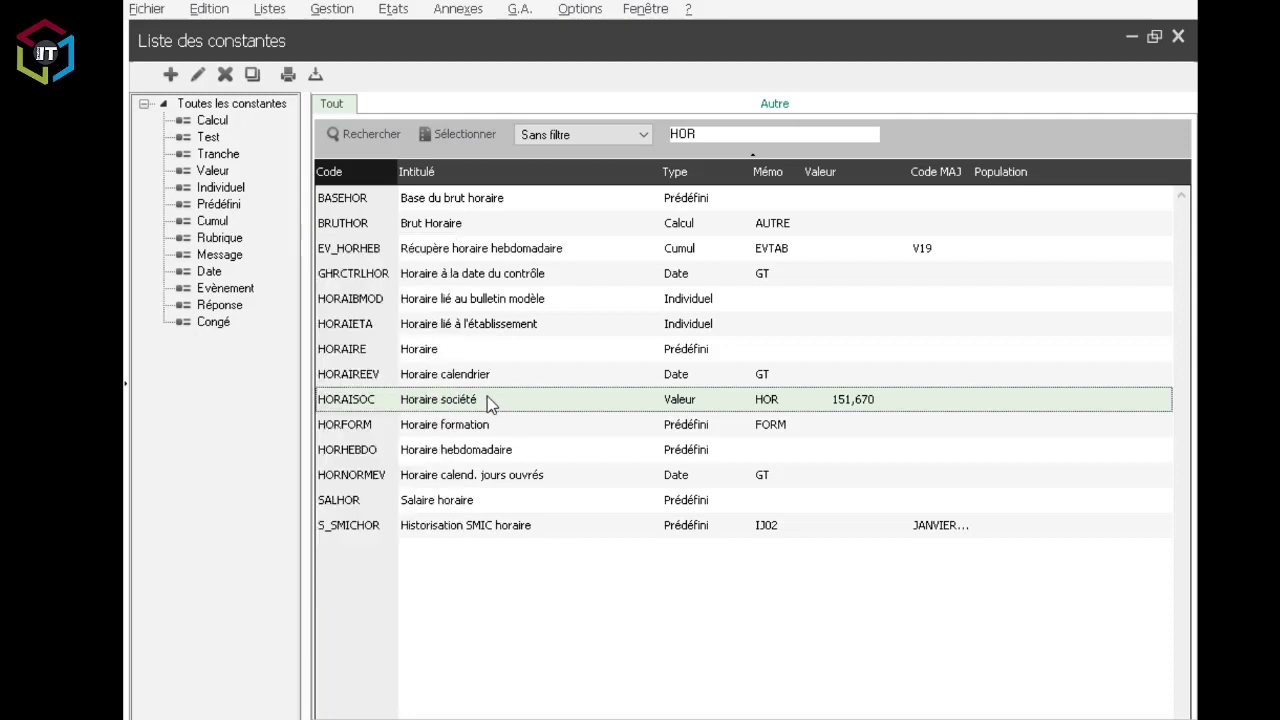
right_click(457, 406)
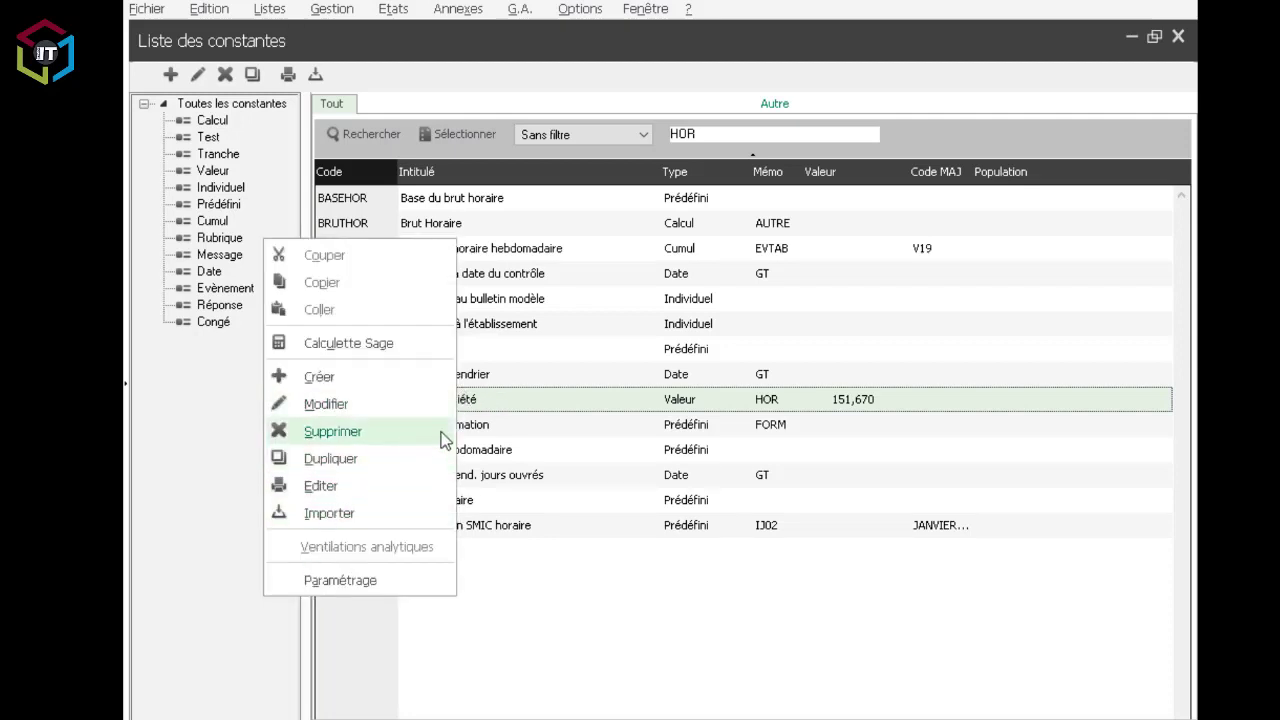
left_click(478, 406)
double_click(478, 406)
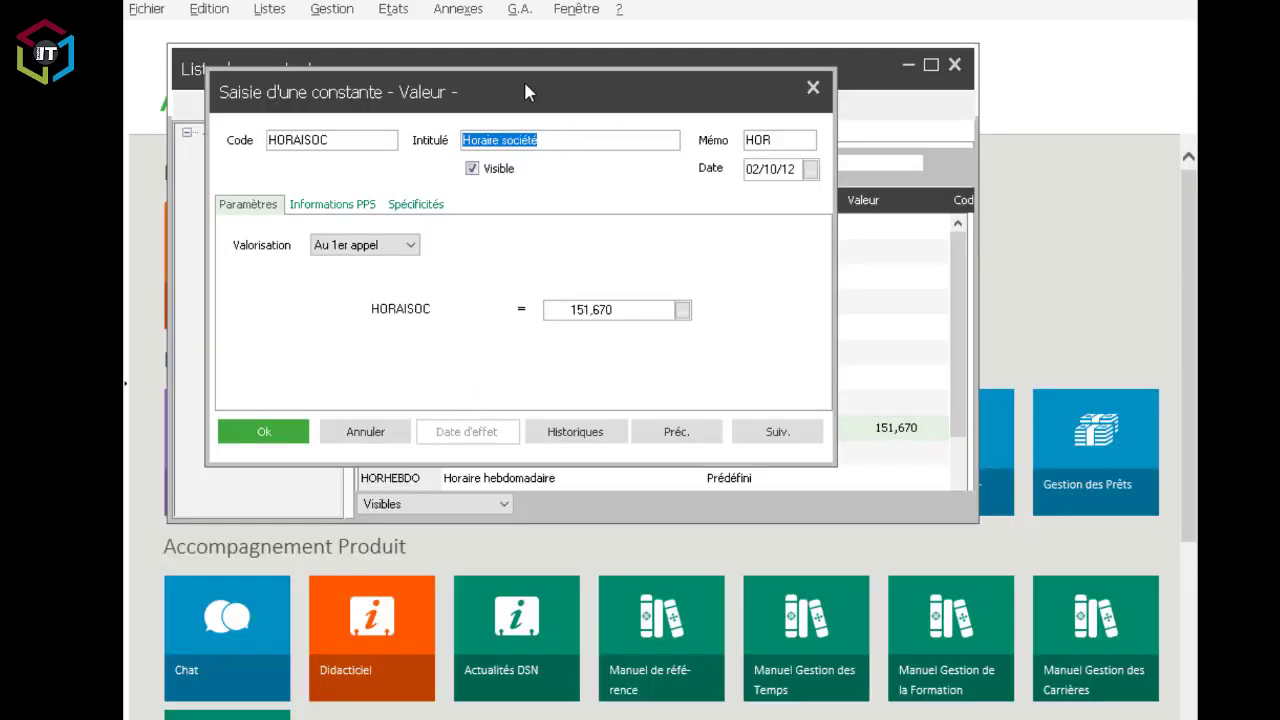
Set the value of the HORAISOC constant to 191 and save it.
left_click_drag(524, 82, 628, 88)
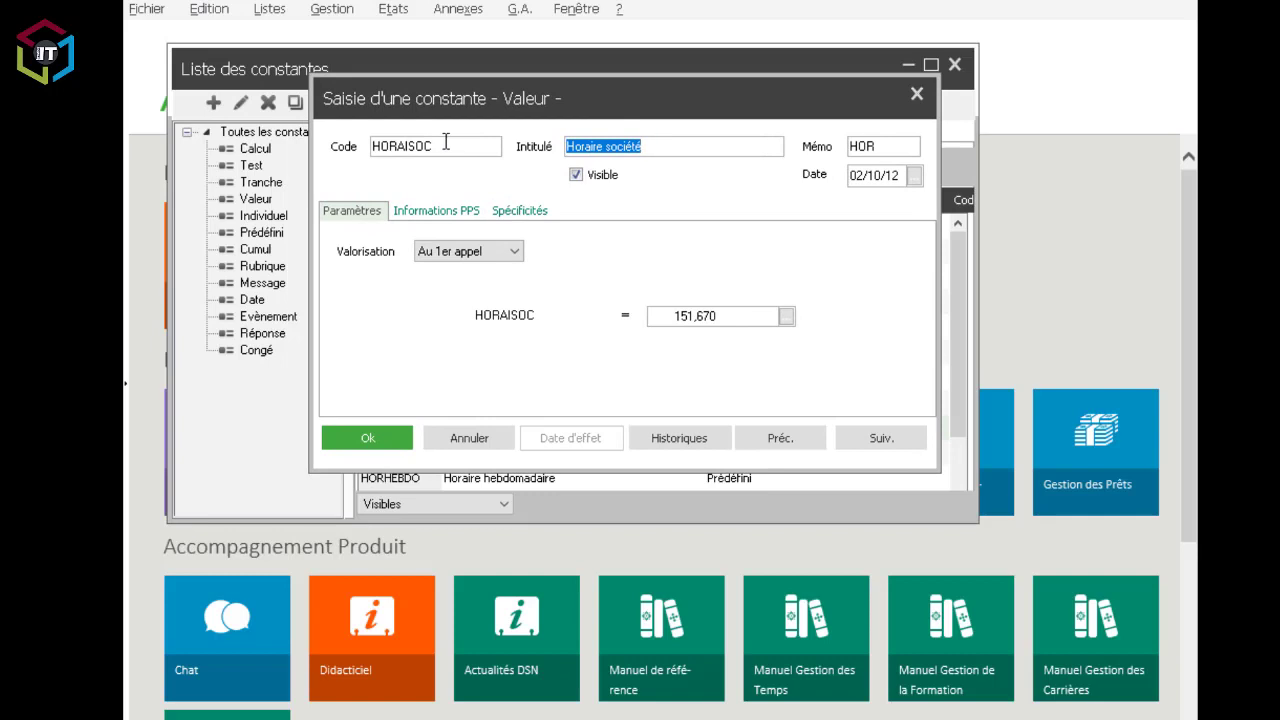
left_click(652, 141)
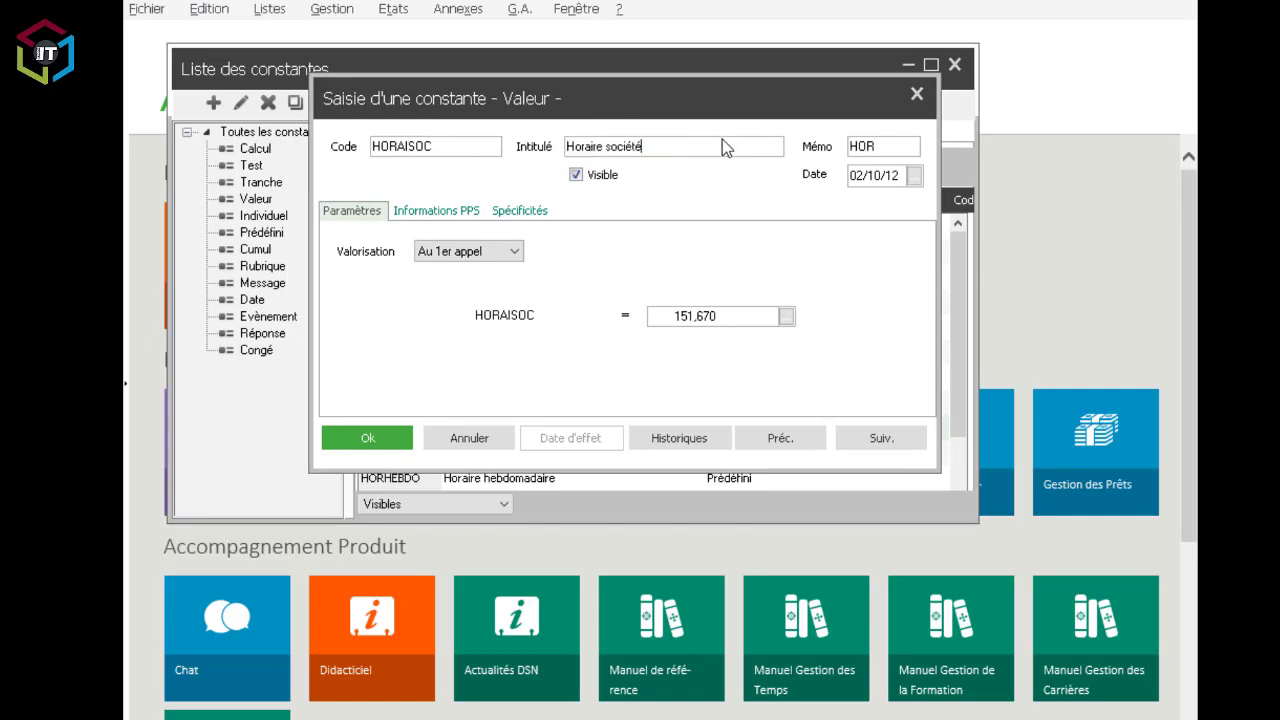
left_click(729, 315)
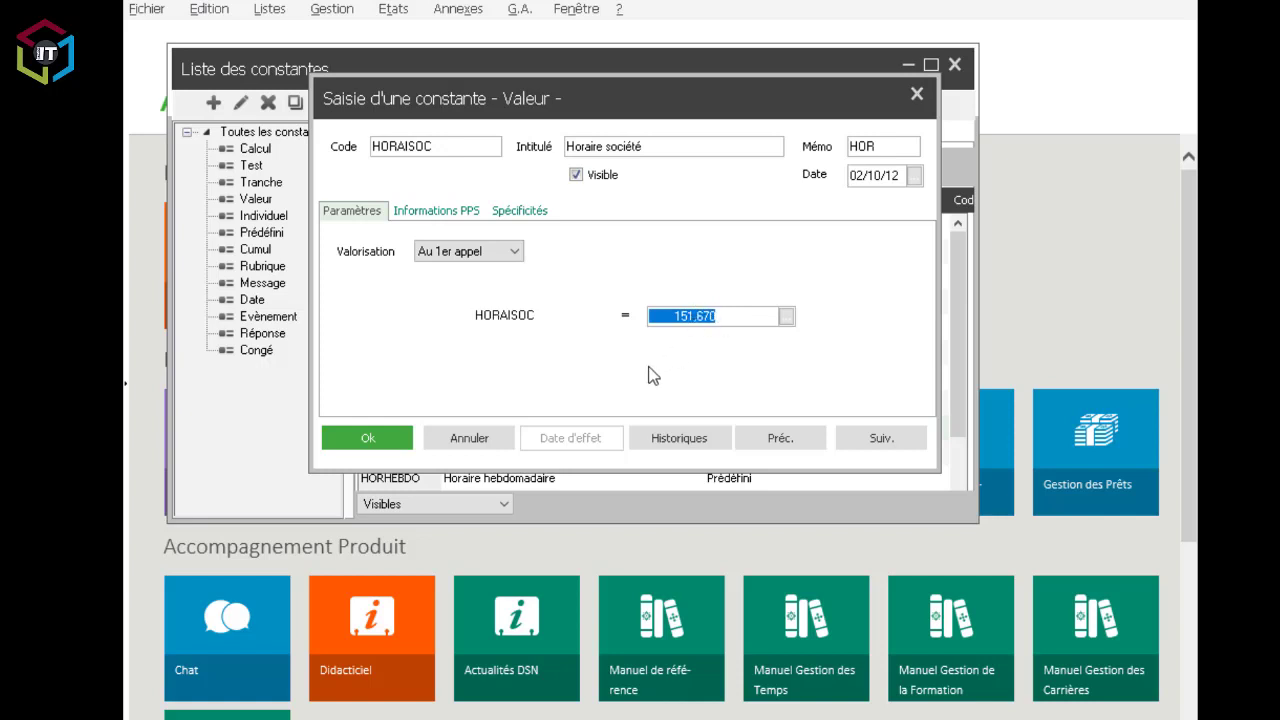
type("191")
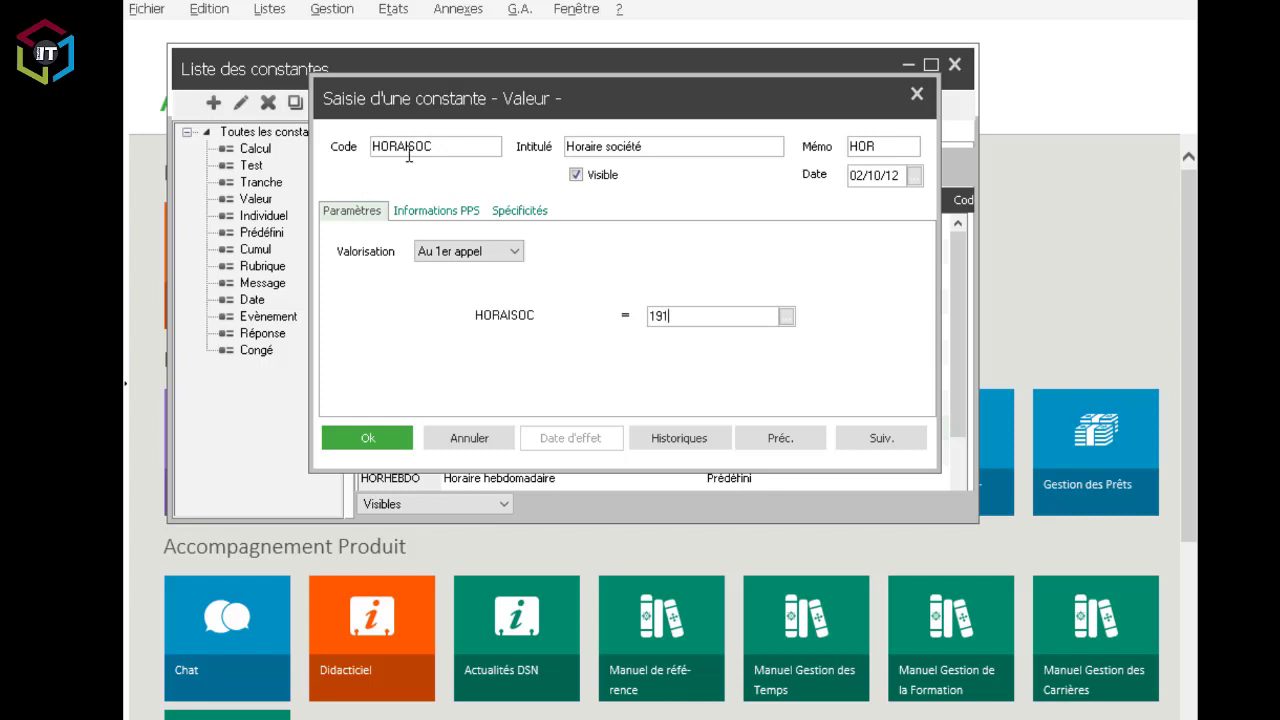
left_click(657, 146)
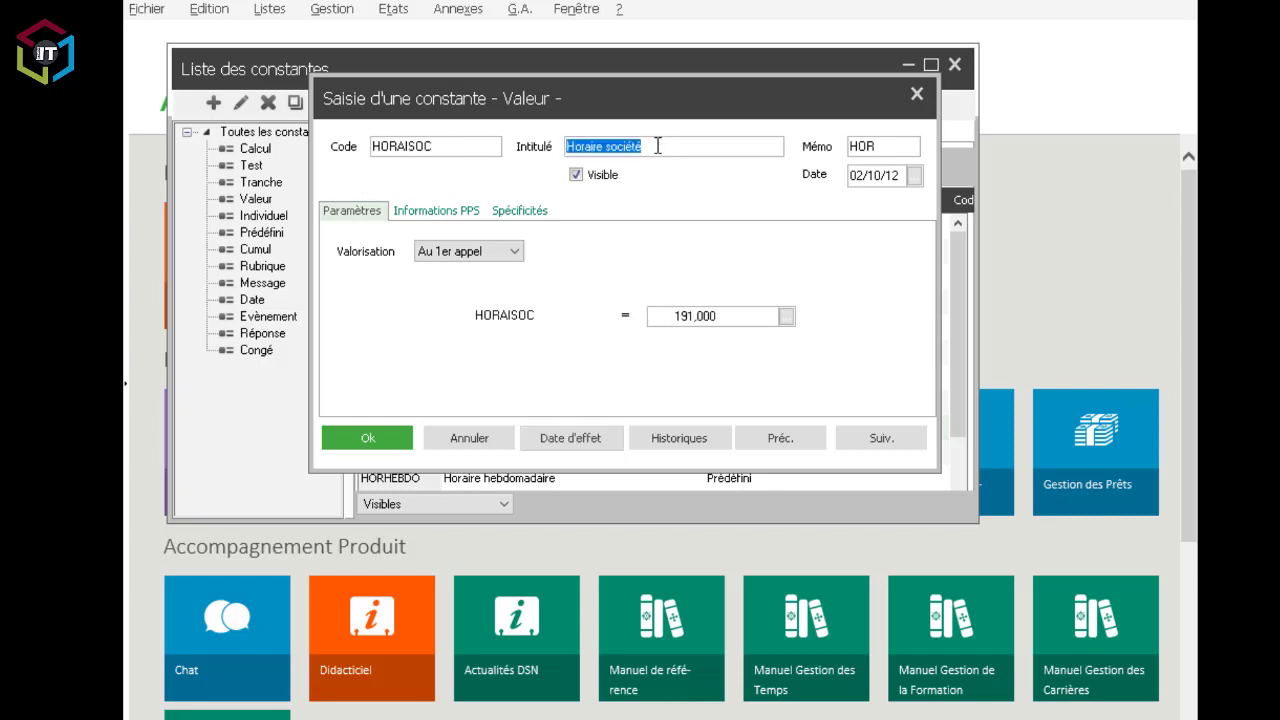
left_click(734, 316)
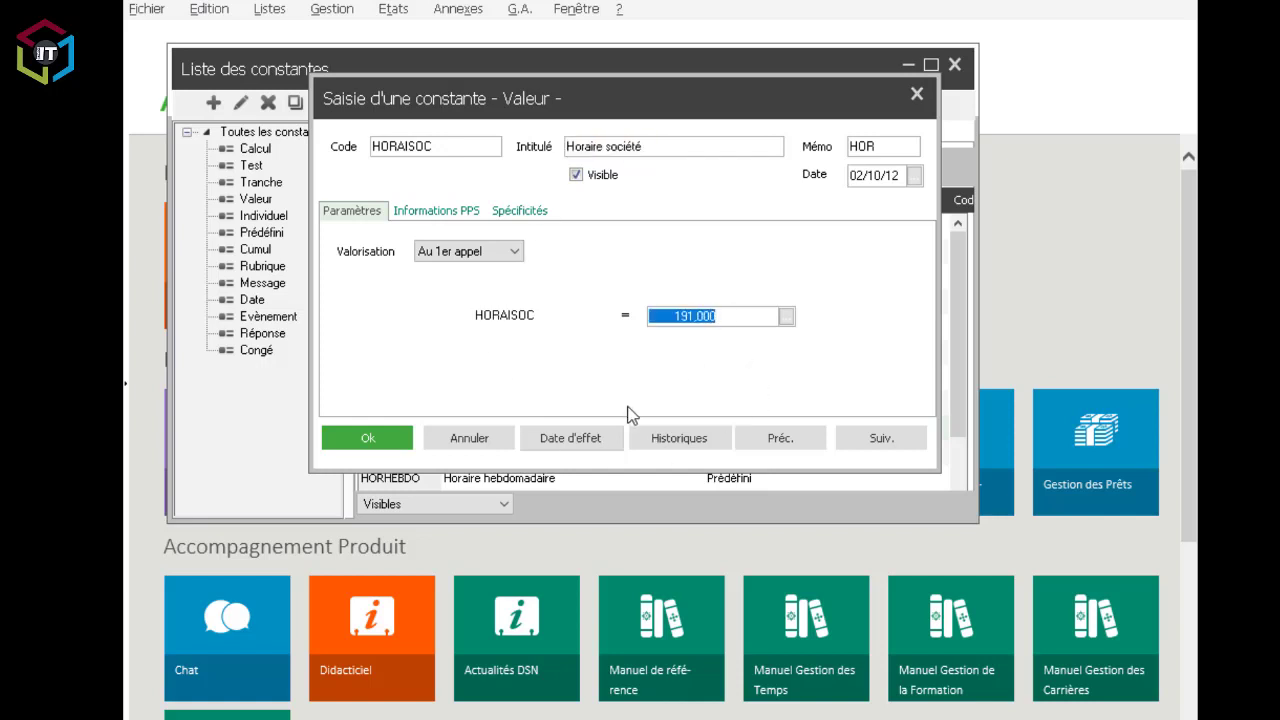
left_click(398, 441)
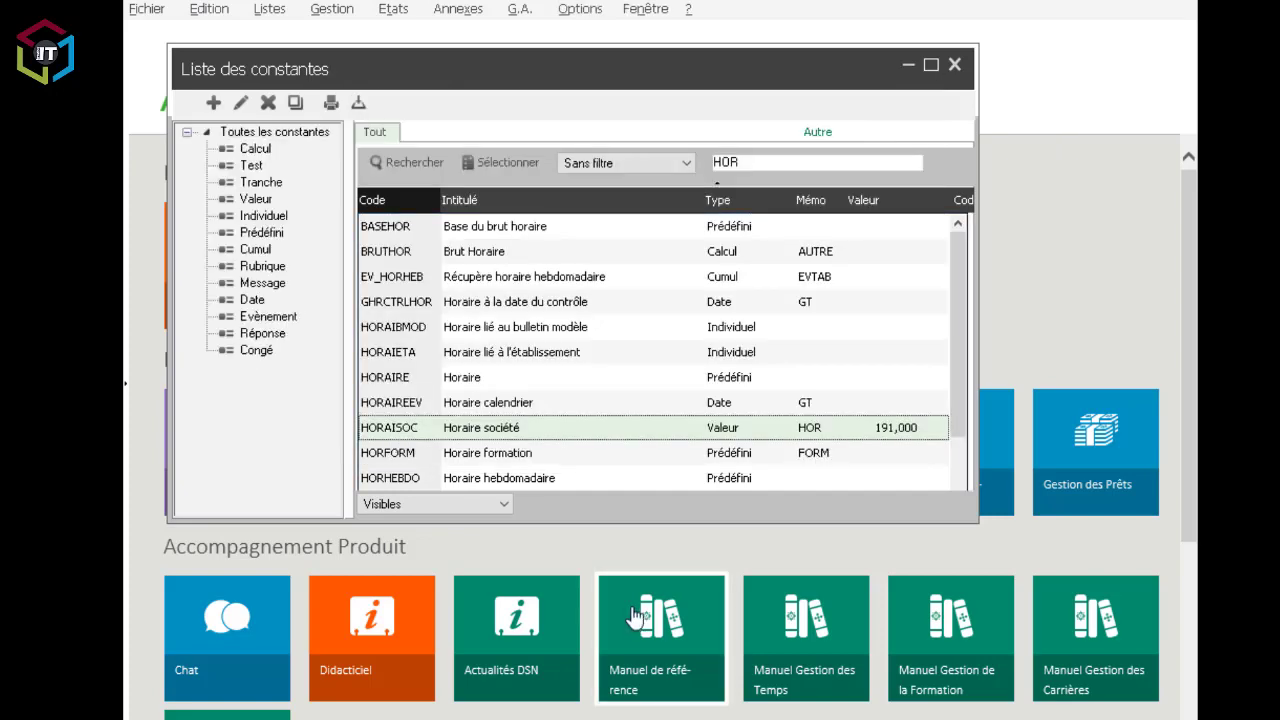
Consult the PowerPoint slide again, and use the filter PLA to open the Plafond Sécurité Sociale constant (PLAFOSOC) for editing.
left_click(606, 717)
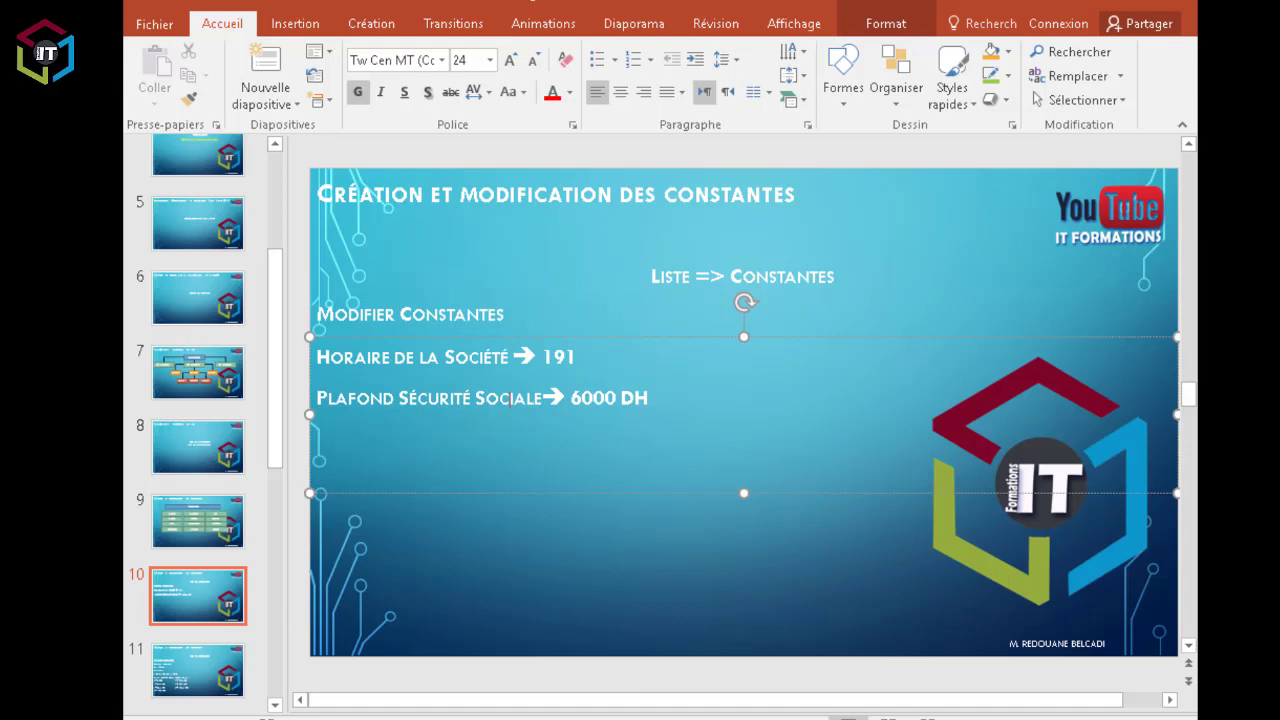
left_click(665, 719)
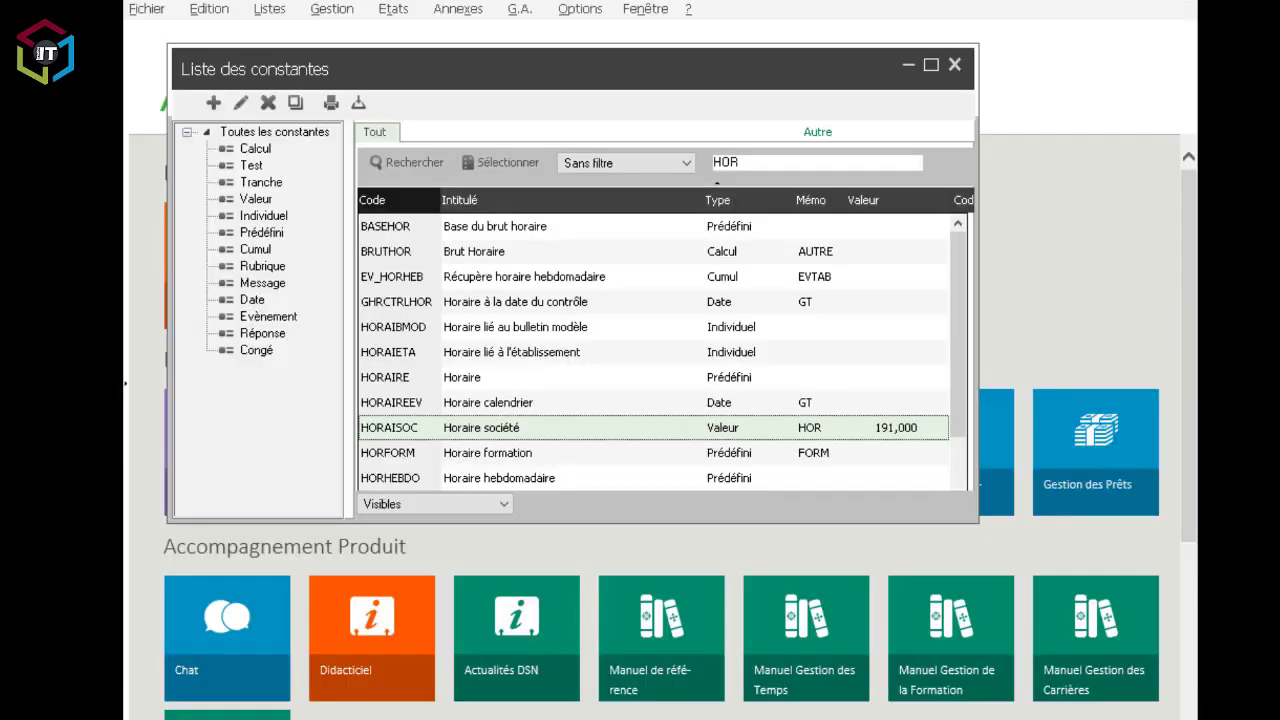
double_click(764, 163)
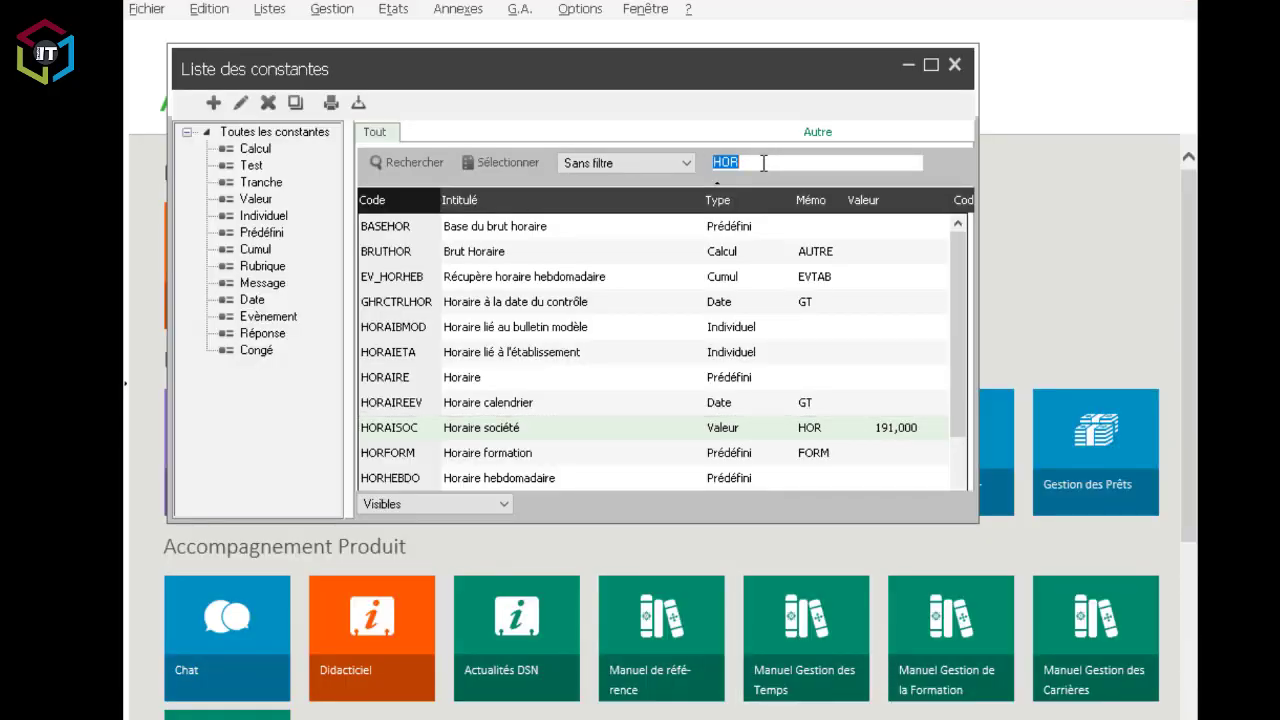
type("PLA")
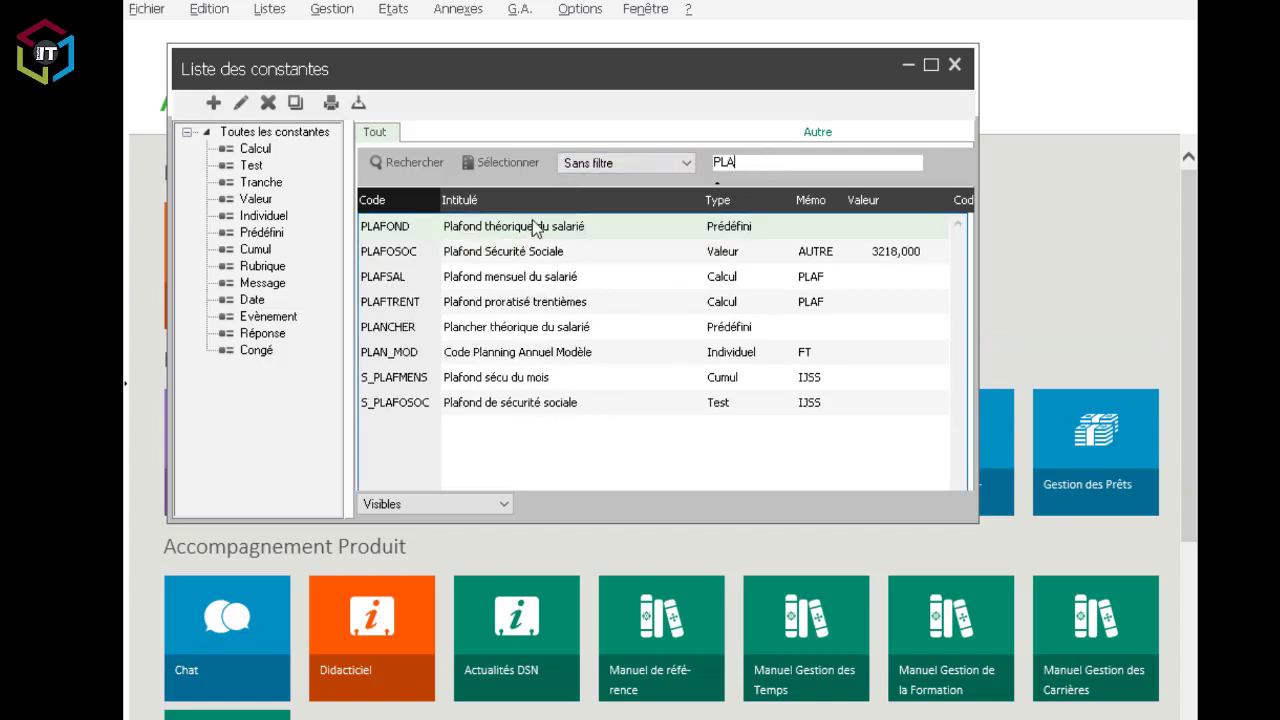
left_click(528, 252)
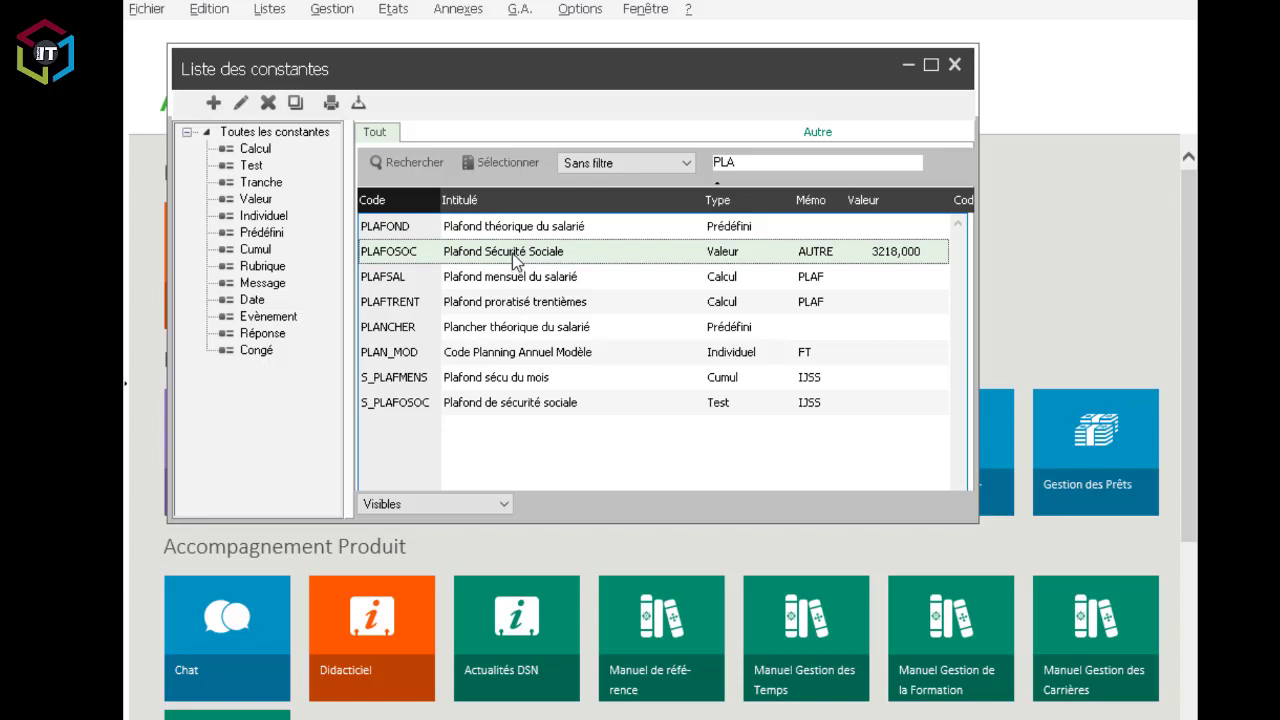
double_click(515, 260)
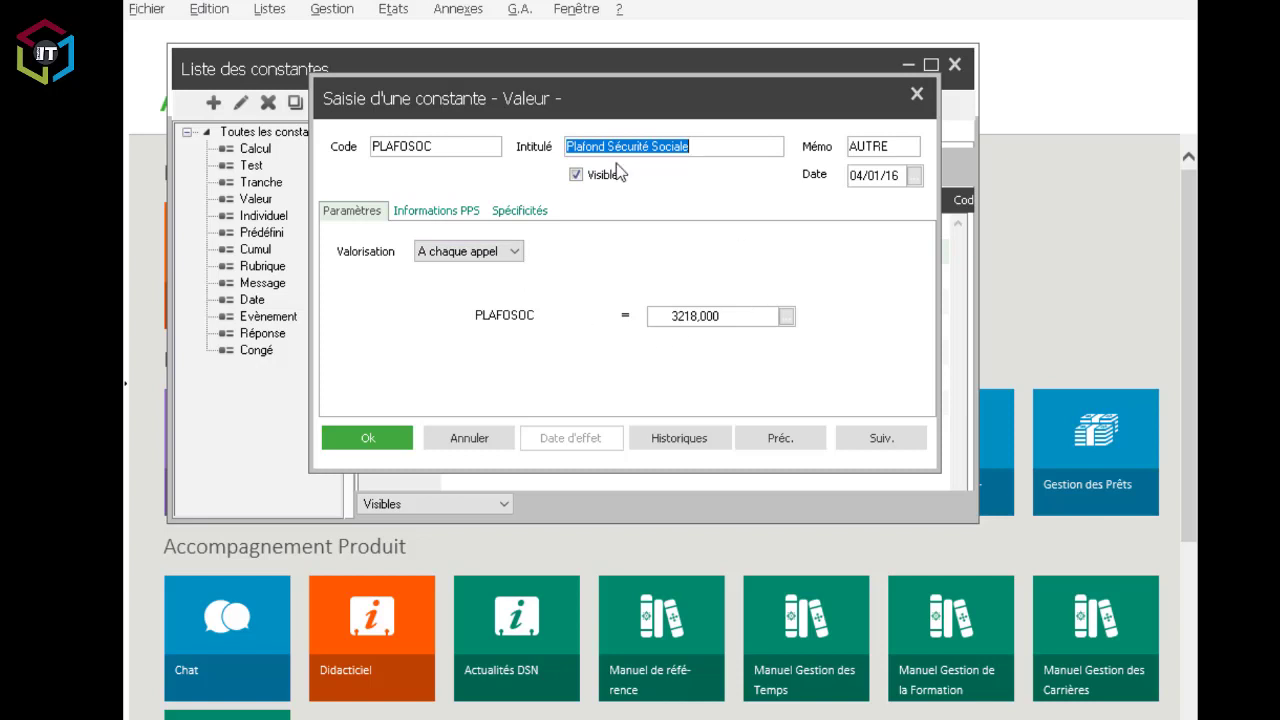
Set the value of the PLAFOSOC constant to 6000 and save it.
left_click(707, 146)
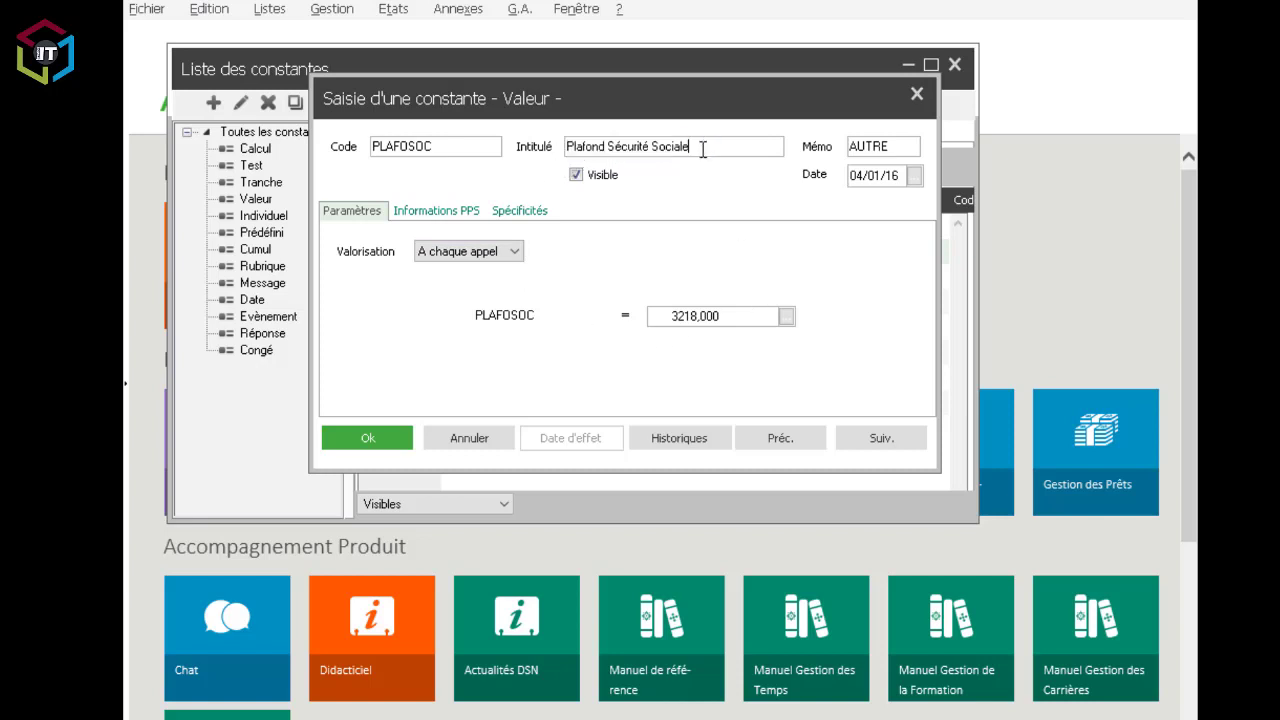
left_click(397, 146)
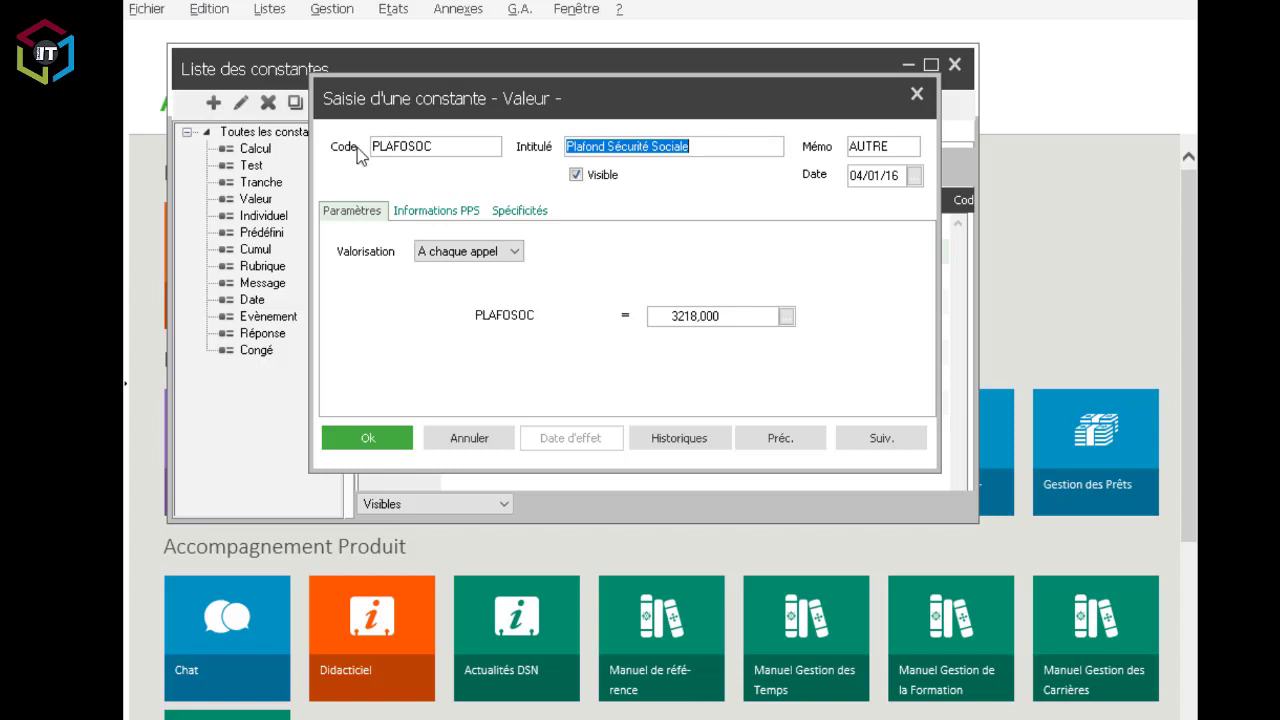
left_click(721, 316)
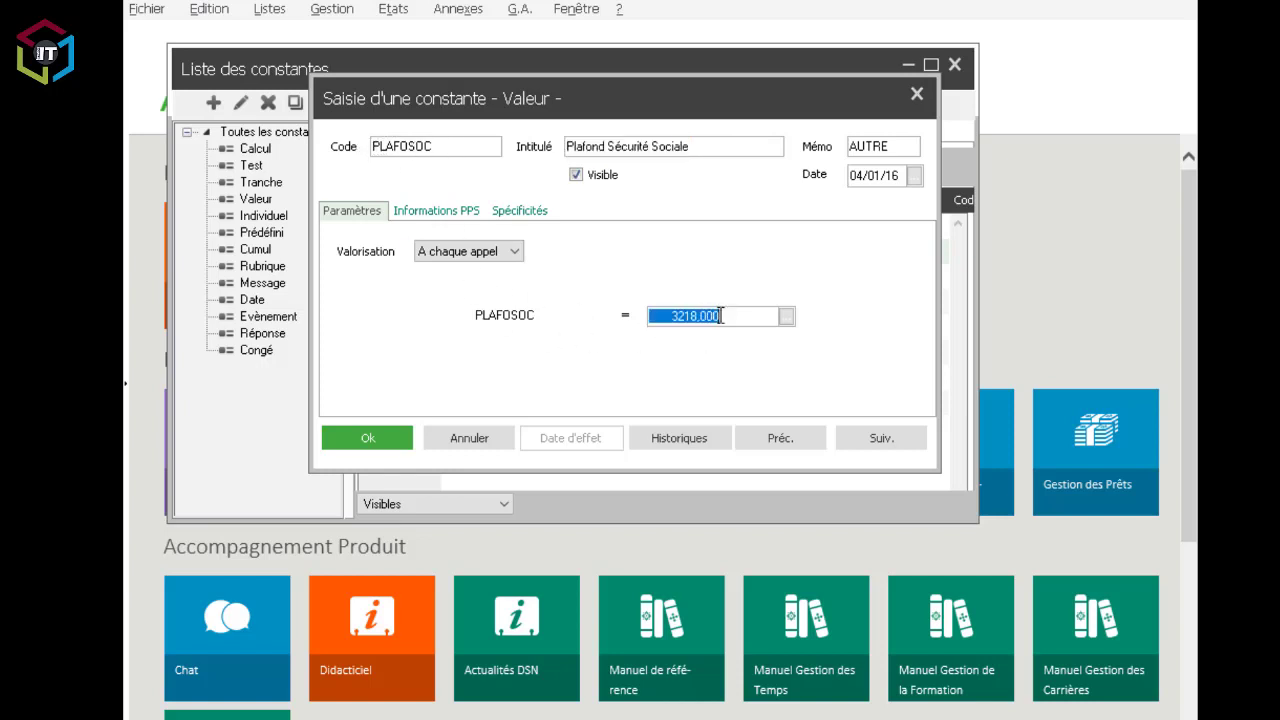
type("6000")
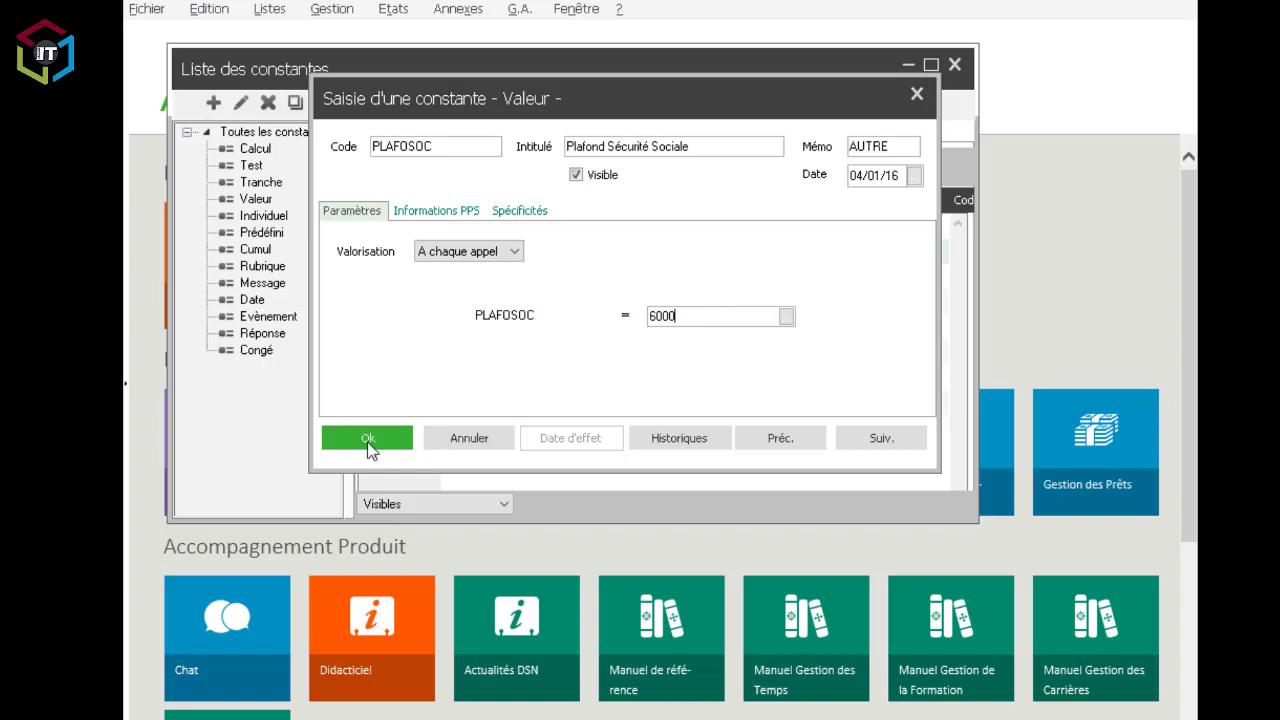
left_click(367, 439)
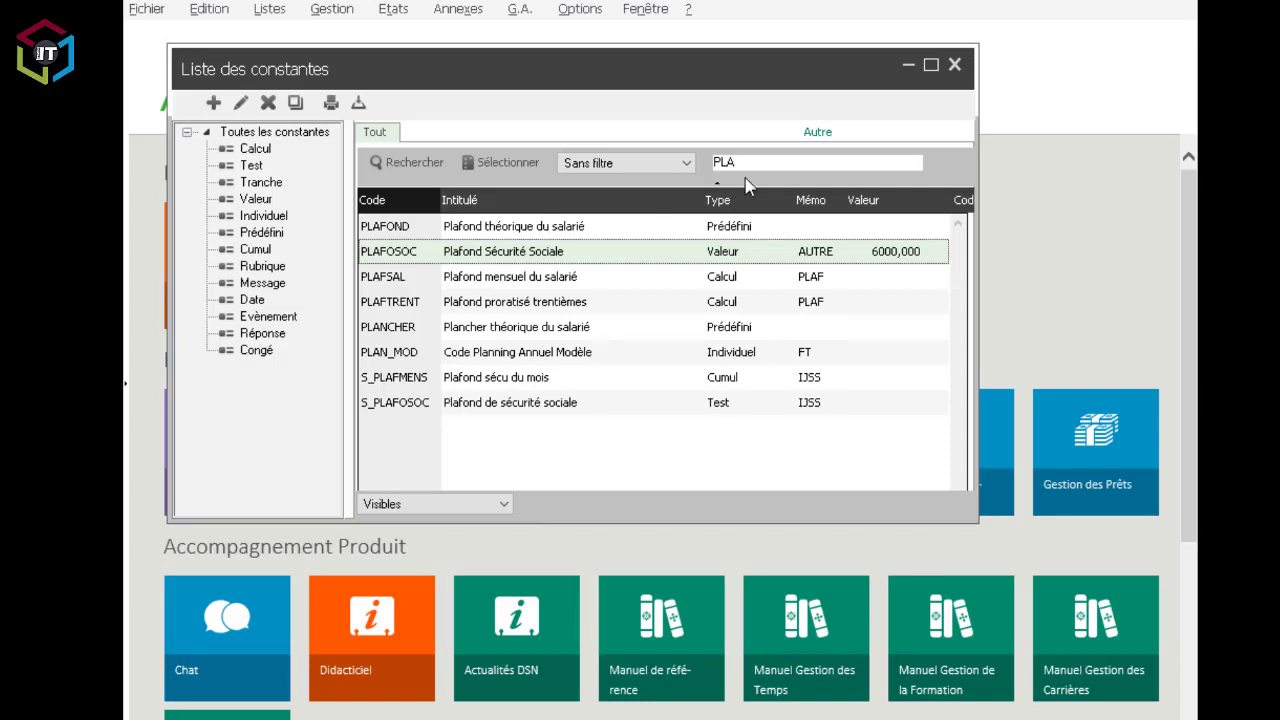
Filter the constants list by HOR and select Horaire société (HORAISOC) to check its saved value.
key("BackSpace")
key("BackSpace")
key("BackSpace")
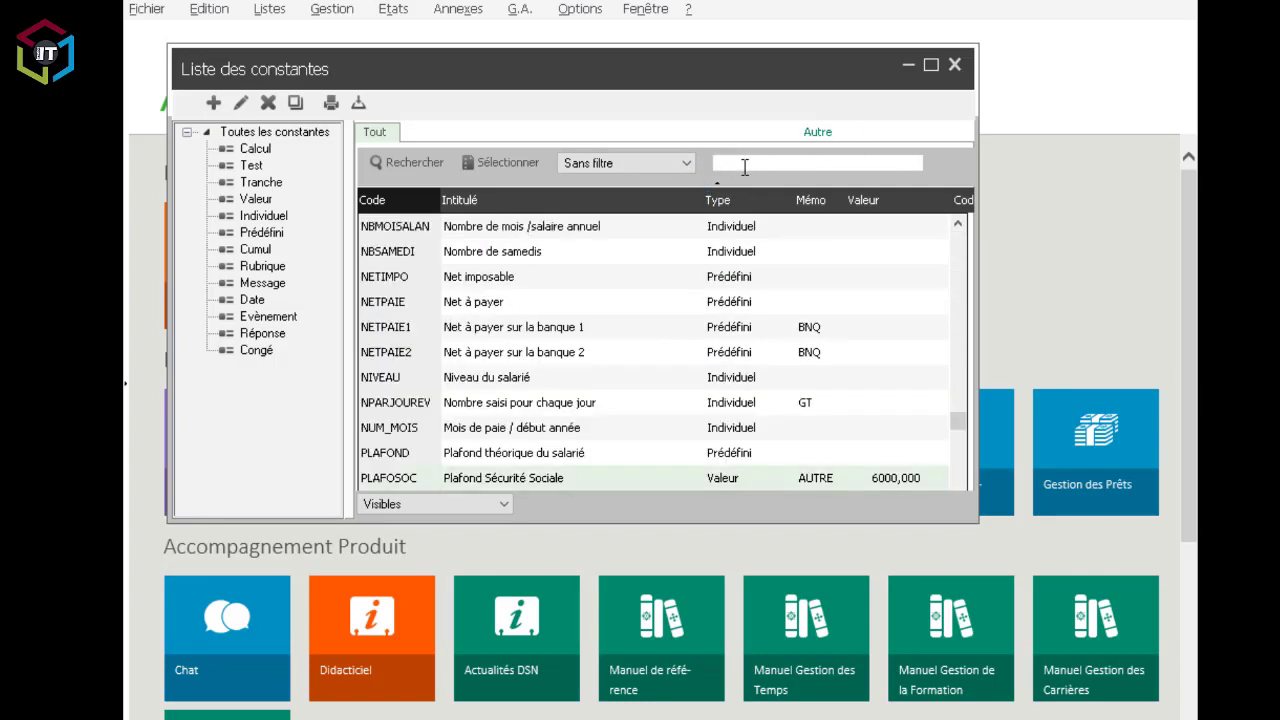
type("HOR")
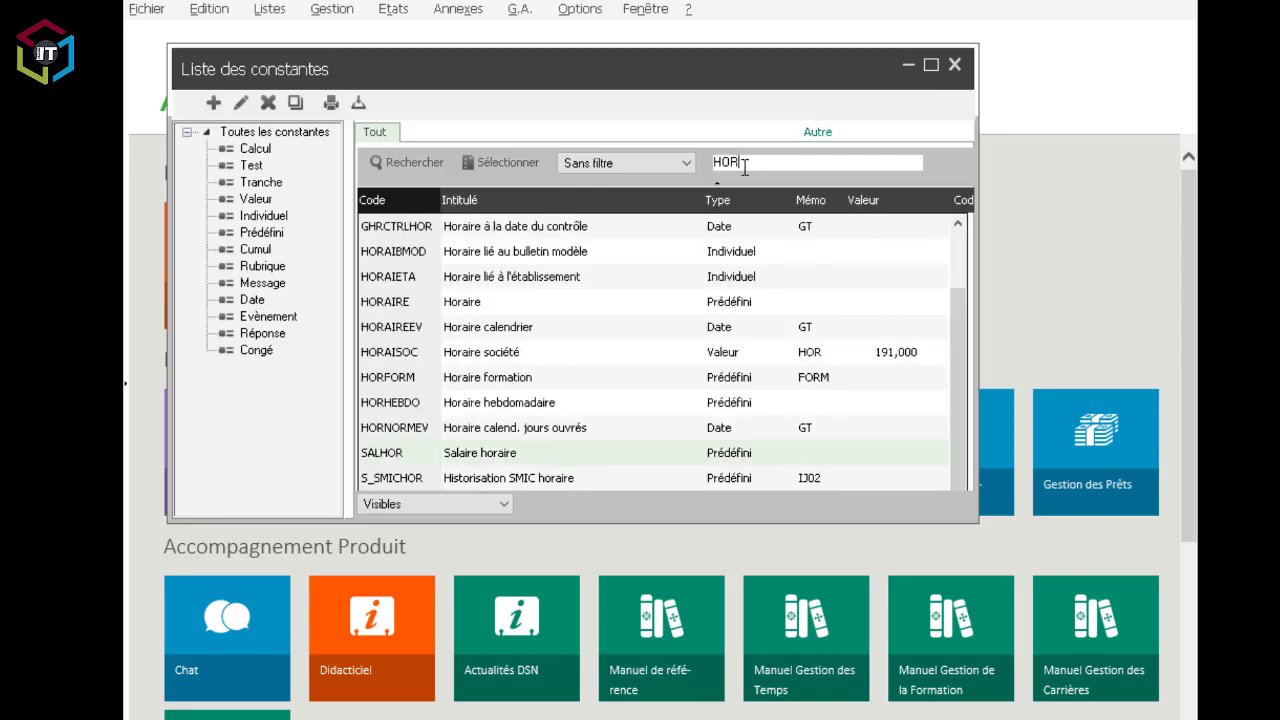
left_click(513, 352)
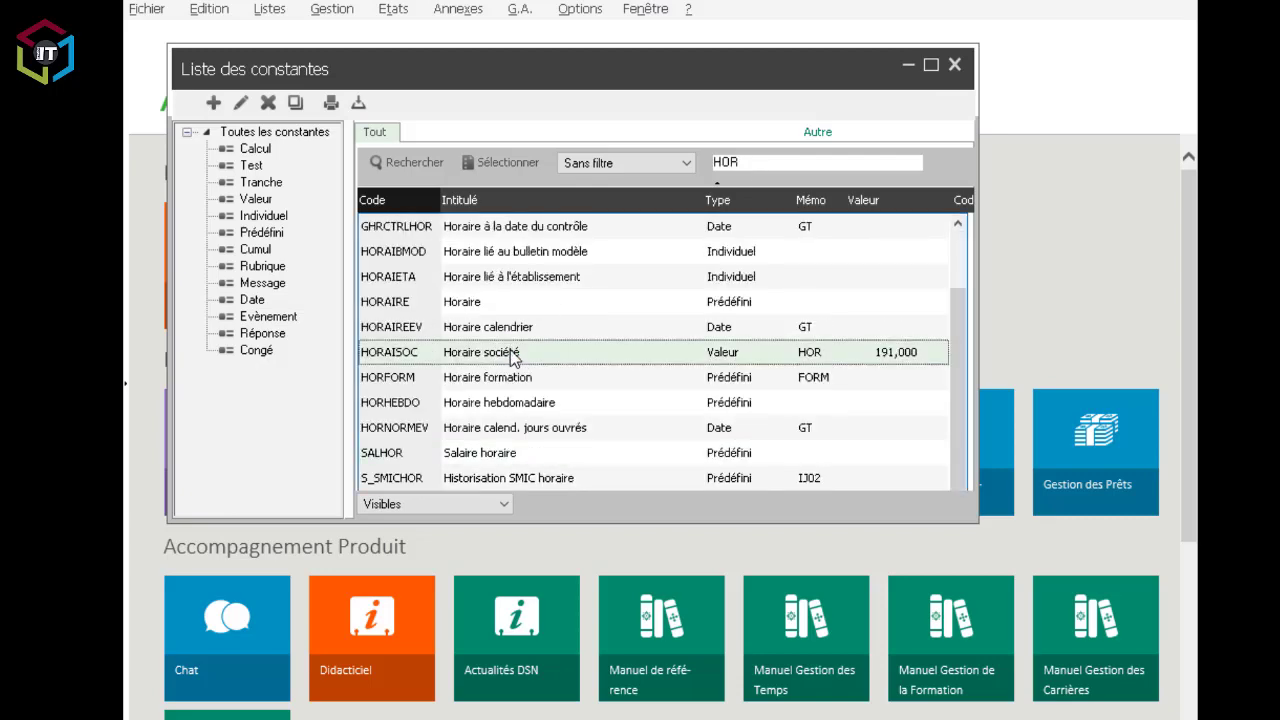
Filter the constants list by PLA and select Plafond Sécurité Sociale (PLAFOSOC) to check its saved value.
double_click(744, 161)
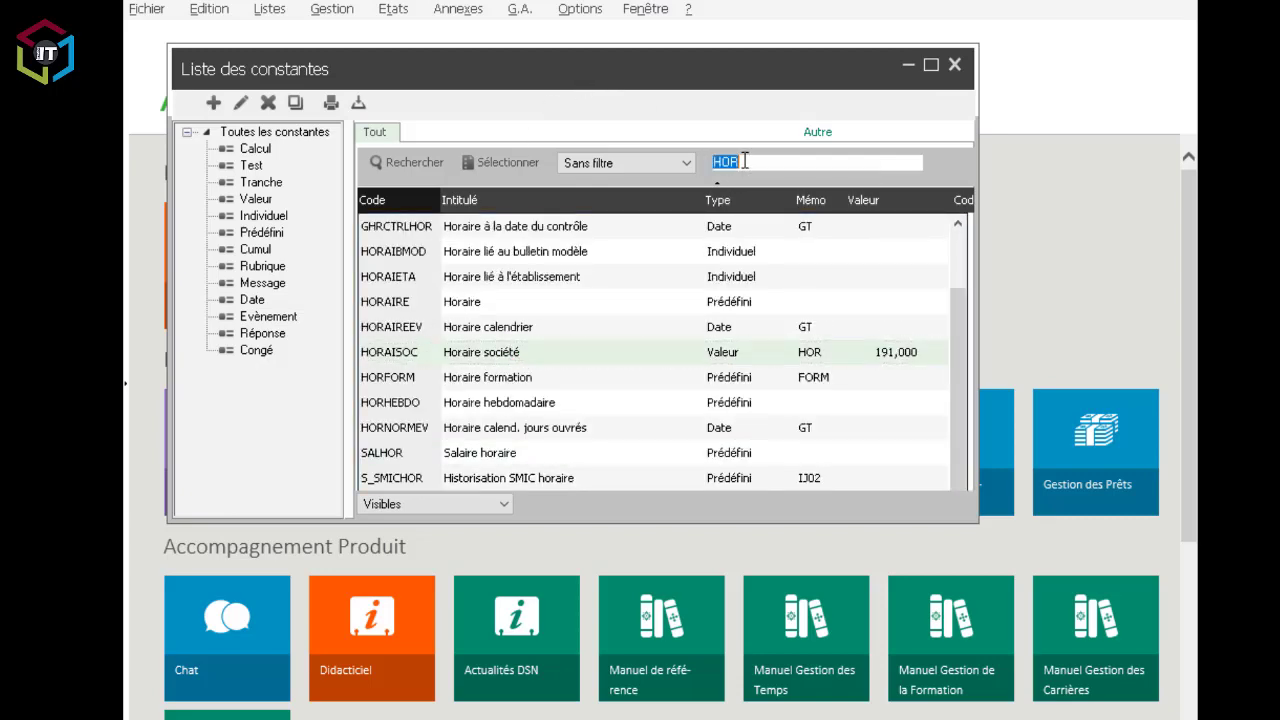
type("PLA")
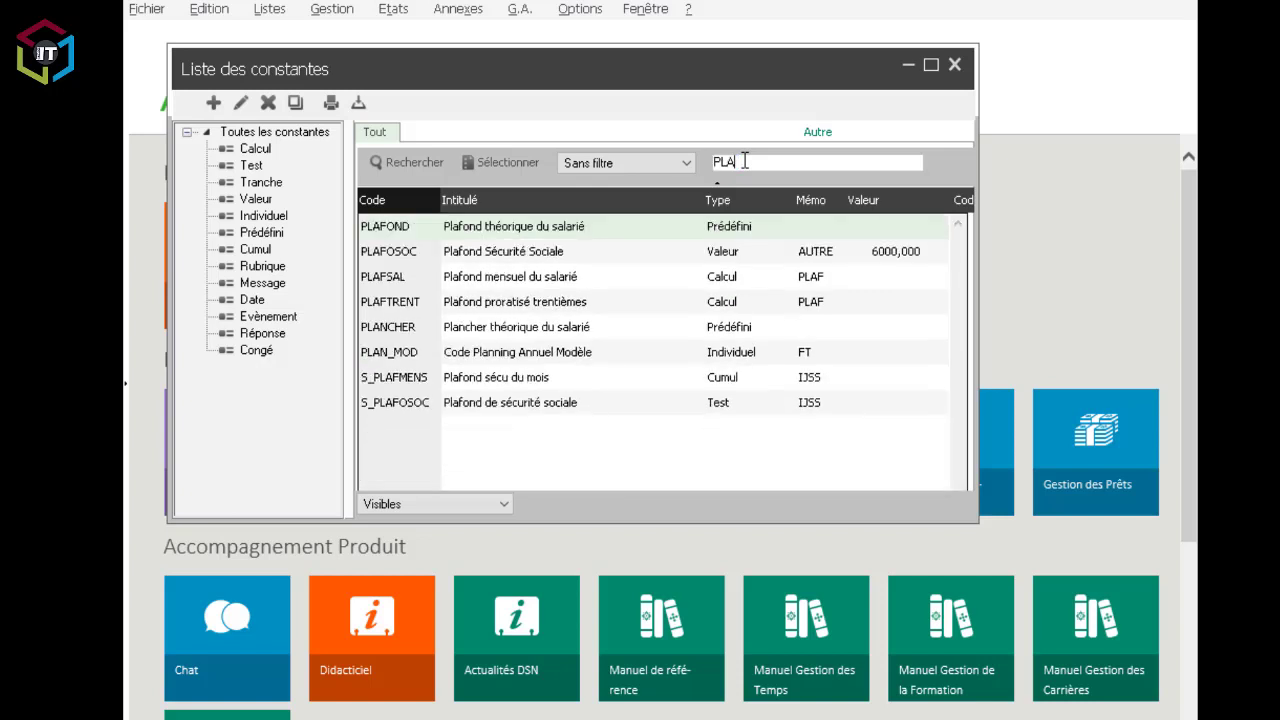
left_click(540, 257)
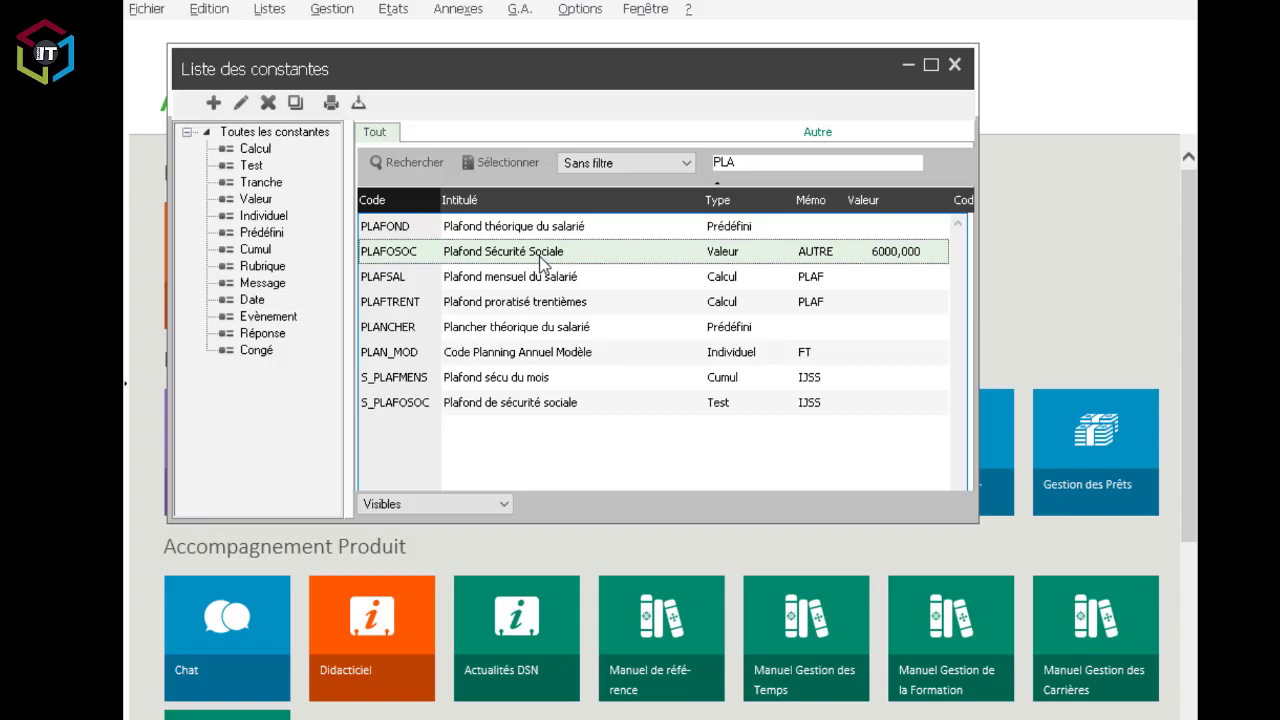
Switch to PowerPoint and consult slide 11 for the specifications and type of the Allocation Familiales constant.
key("alt+Tab")
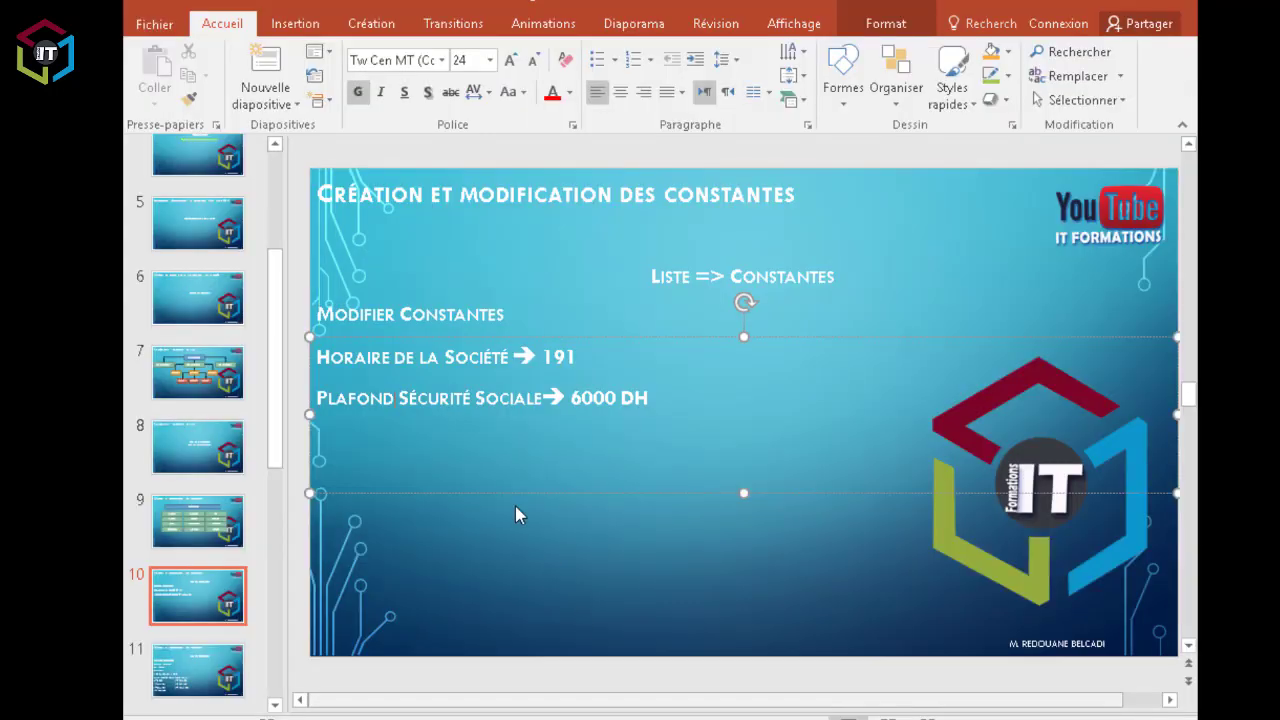
left_click(222, 675)
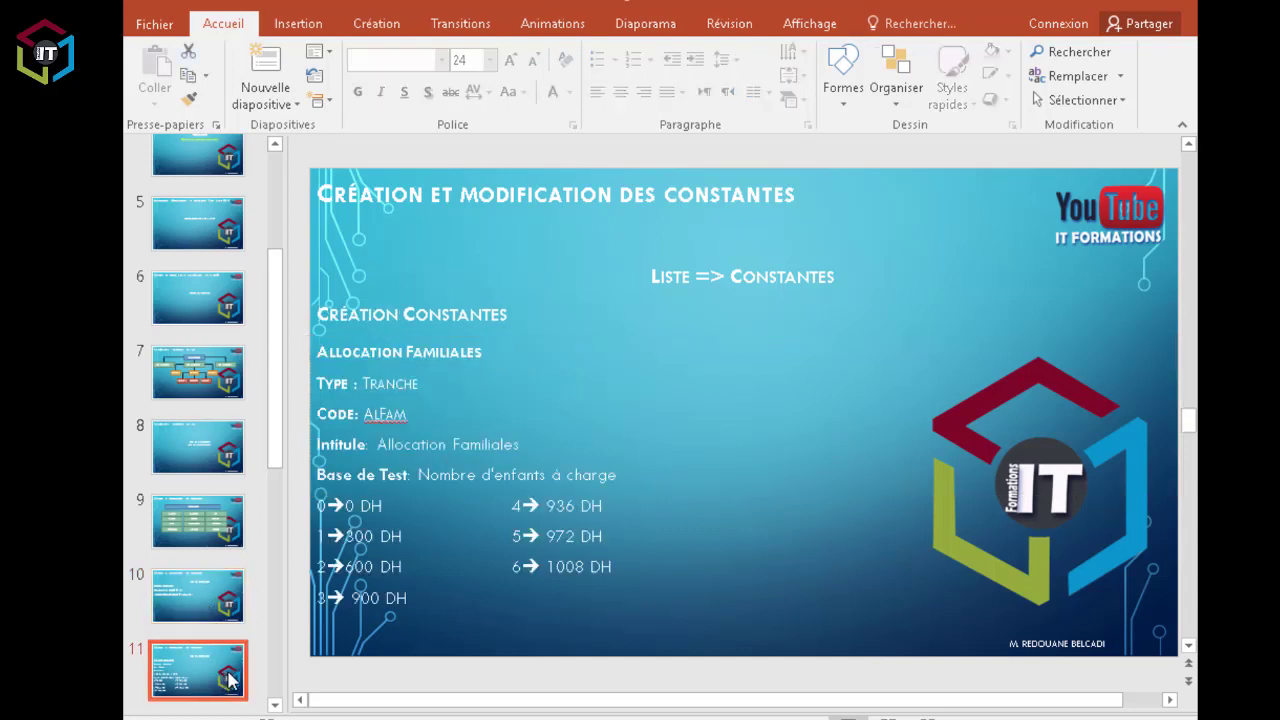
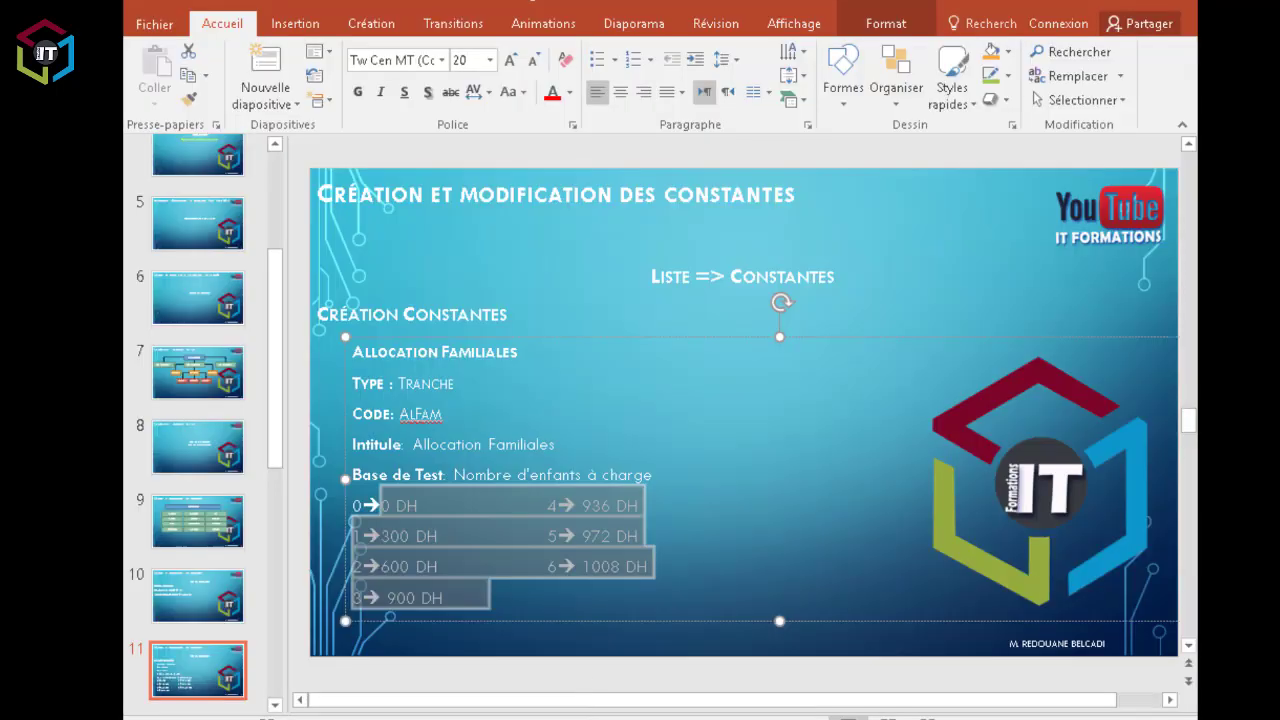
double_click(421, 385)
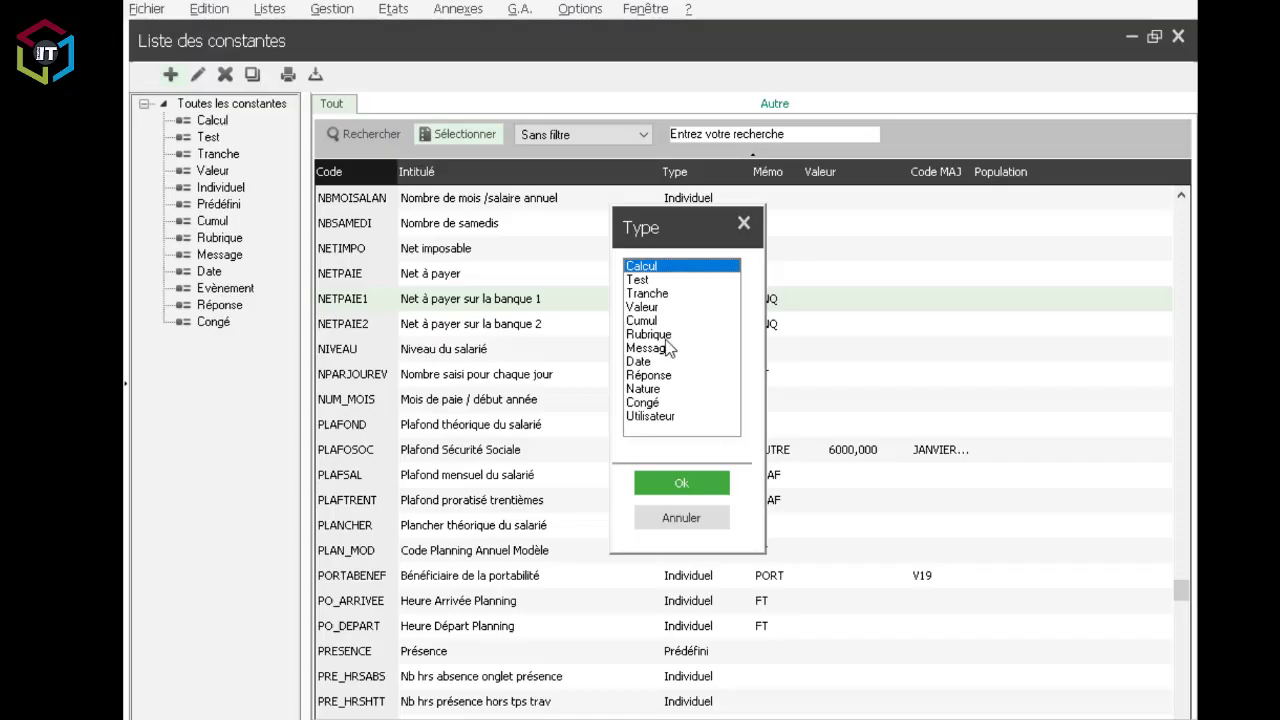
Create a new constant of type Tranche and reposition its entry window over the constants list.
left_click(648, 293)
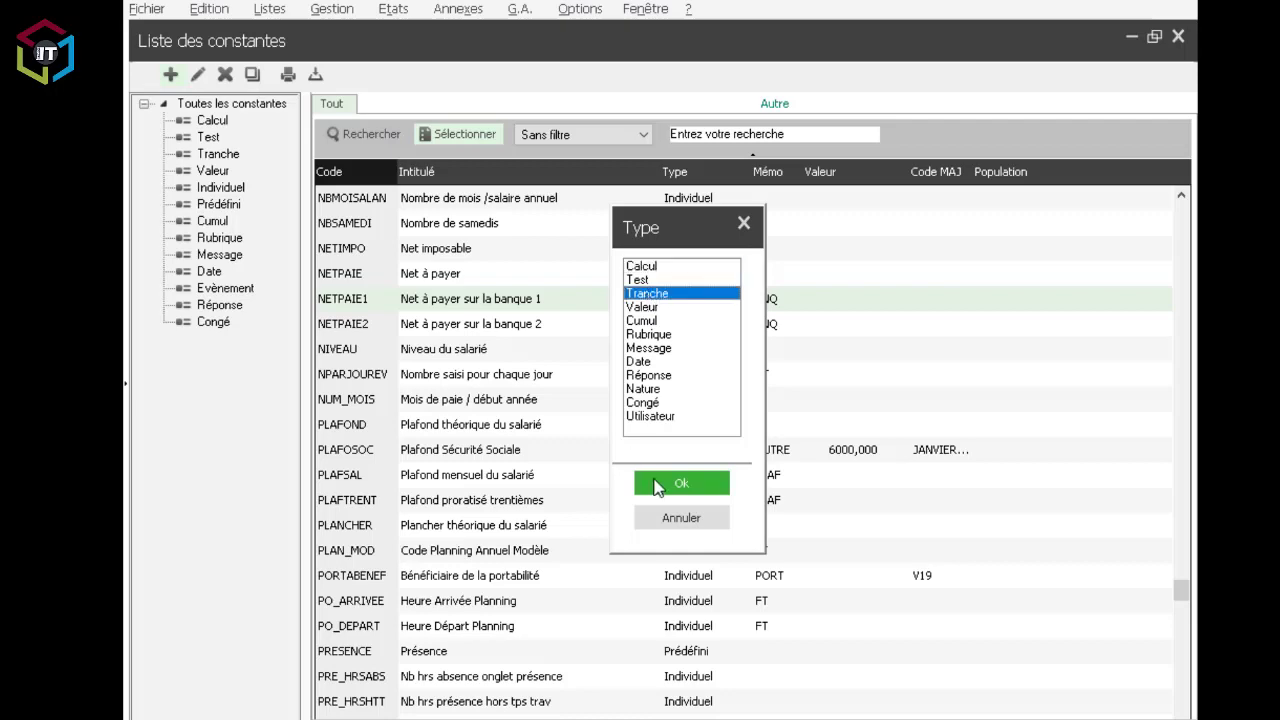
left_click(657, 485)
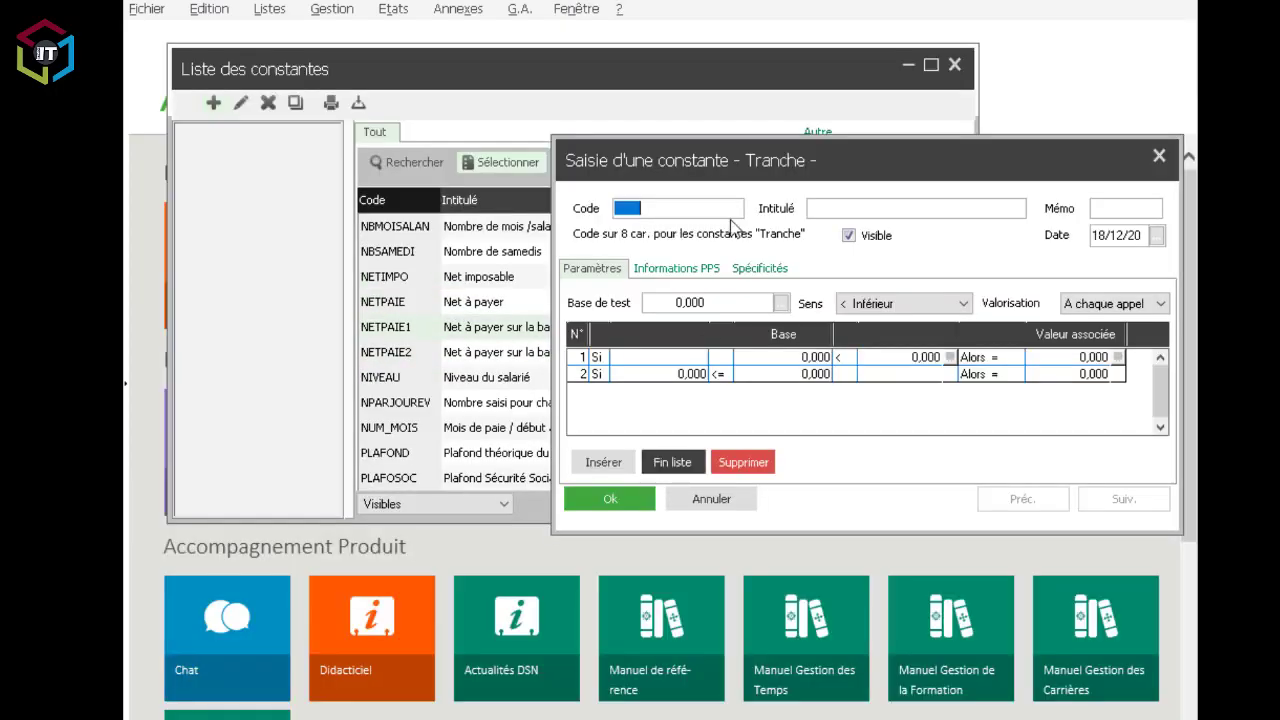
left_click_drag(731, 164, 552, 139)
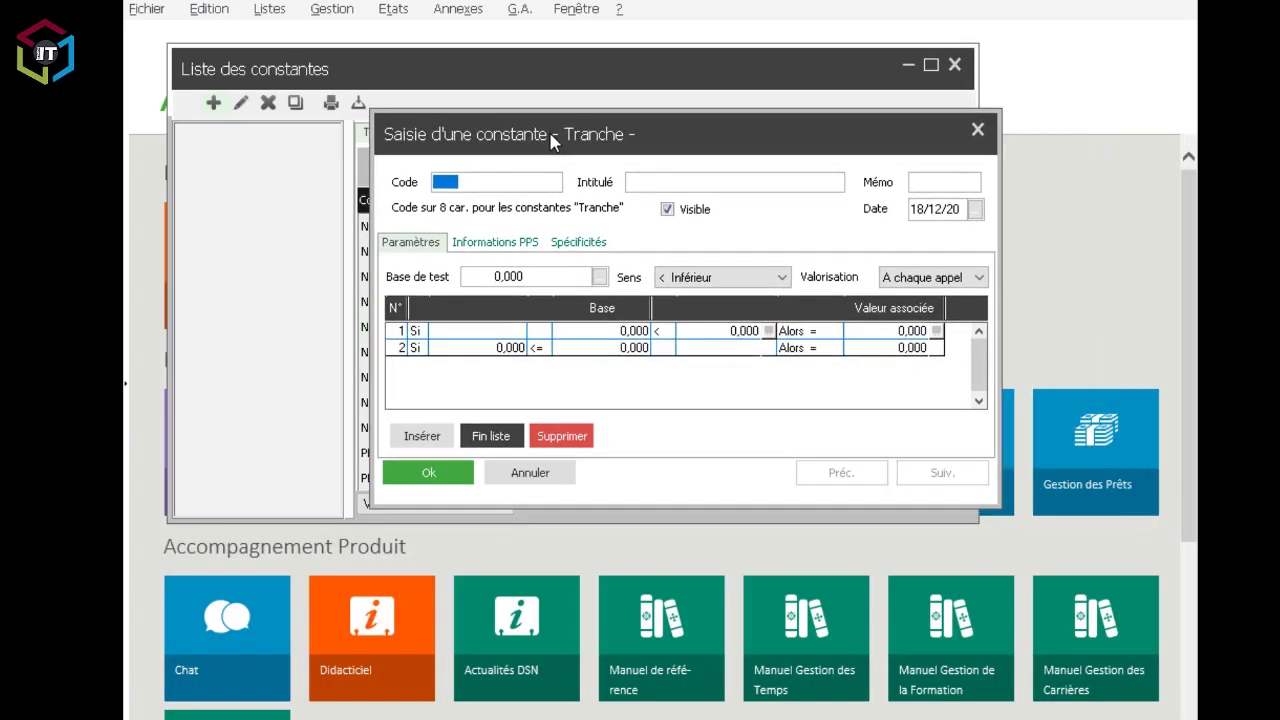
Consult the code given on the PowerPoint slide and set the new constant's code to ALFAM.
left_click(495, 180)
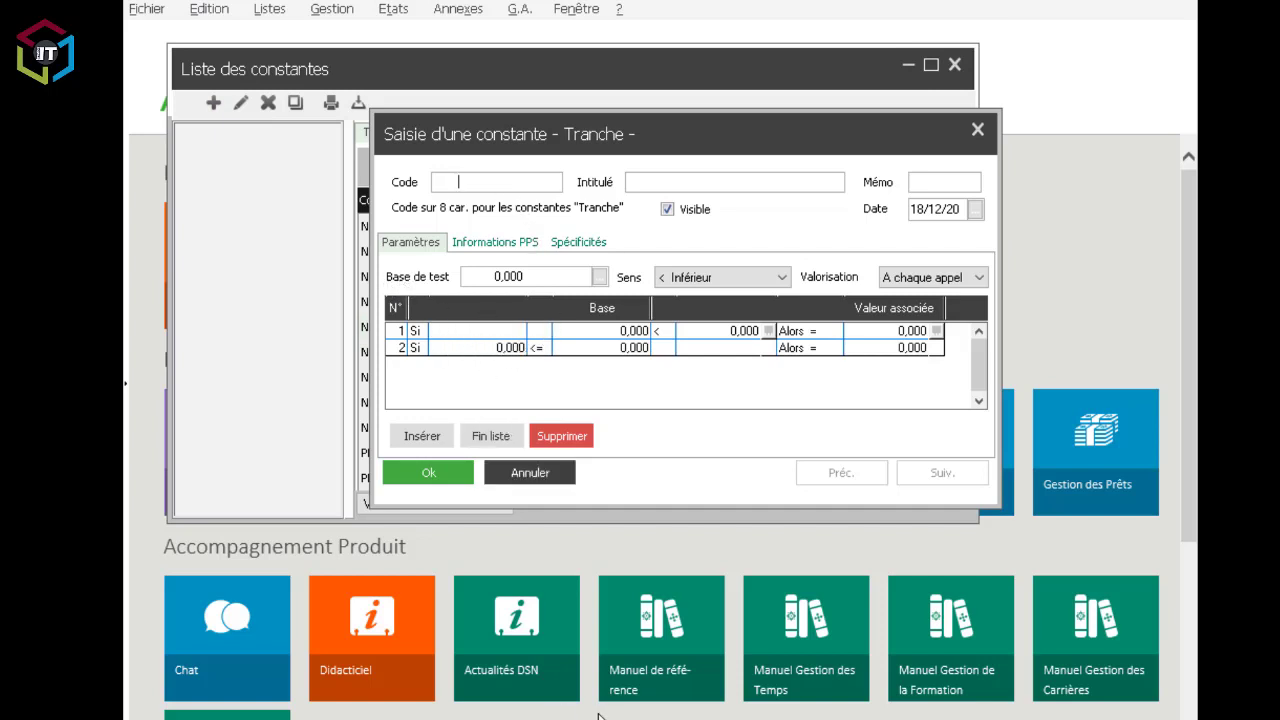
key("alt+Tab")
double_click(423, 418)
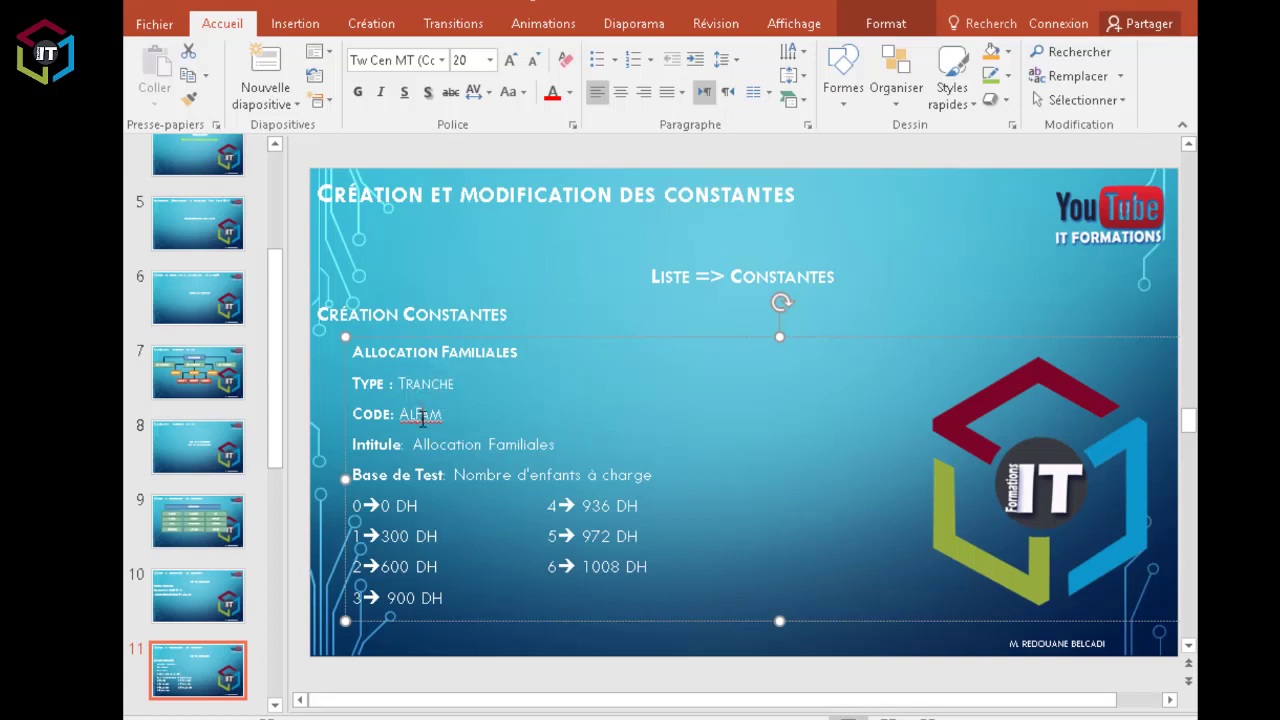
right_click(420, 420)
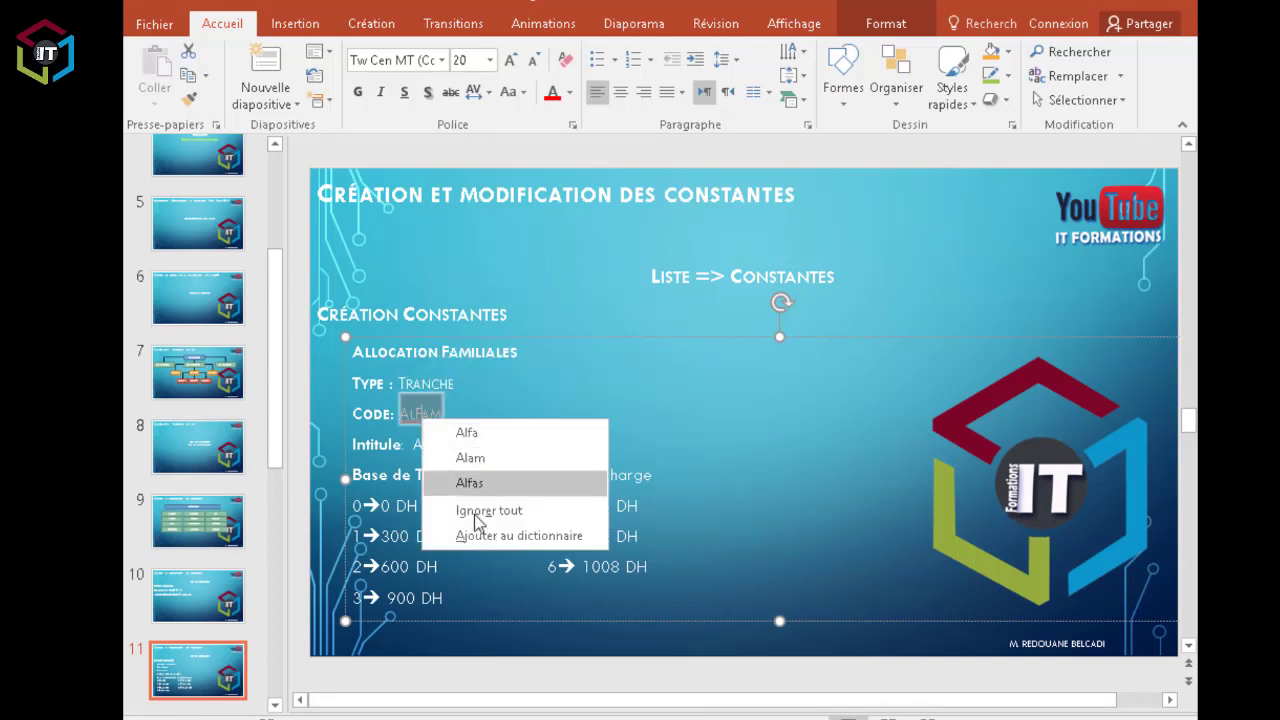
left_click(422, 415)
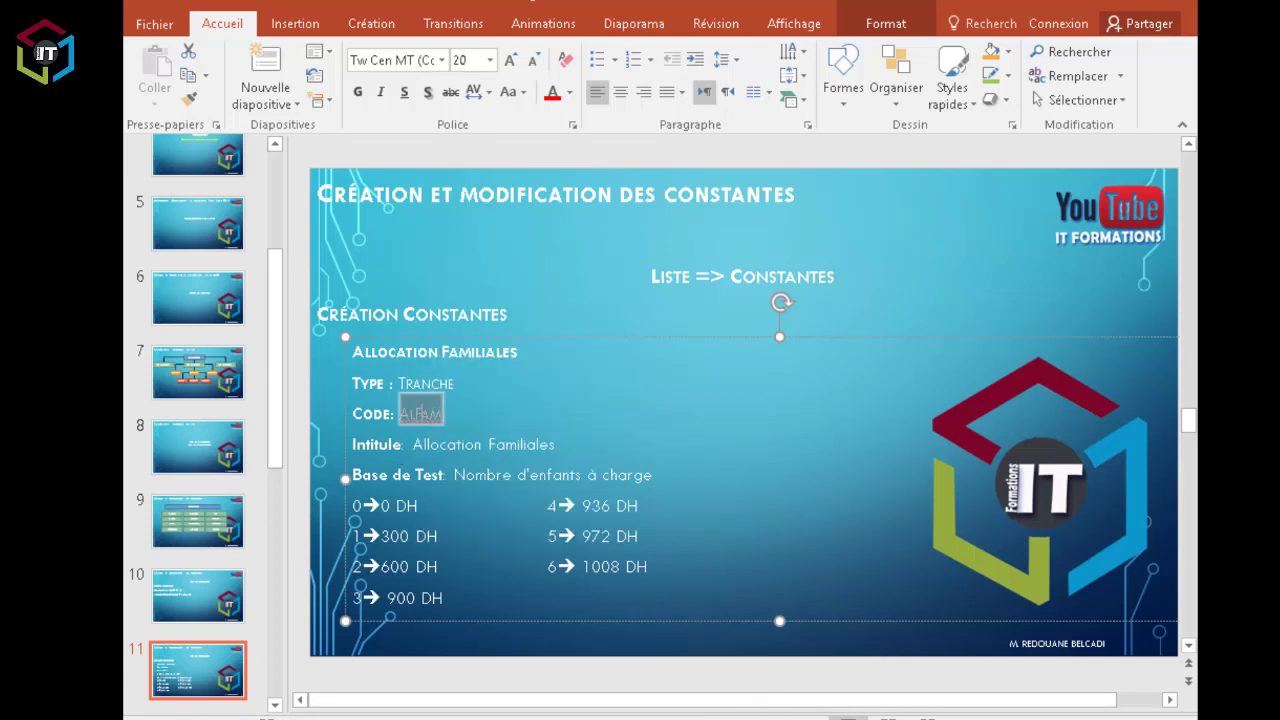
key("alt+Tab")
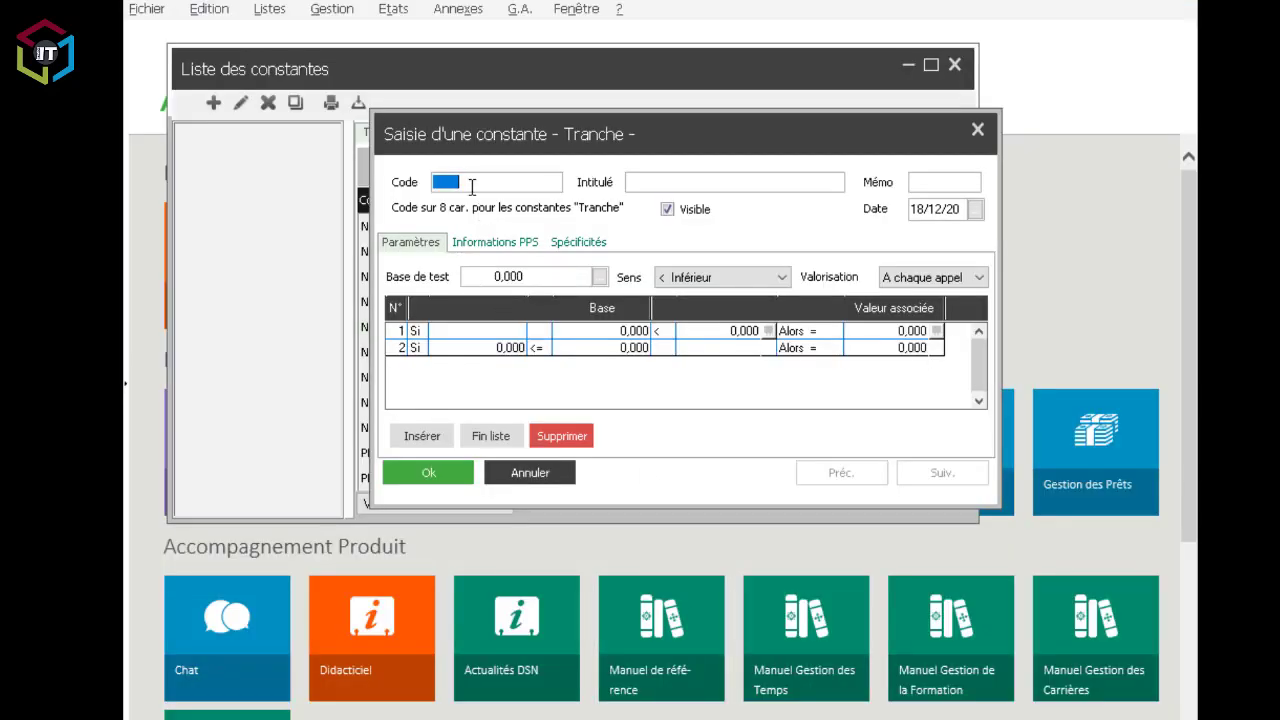
type("ALFAM")
Copy the title Allocation Familiales from the PowerPoint slide and paste it as the new constant's Intitulé.
key("alt+Tab")
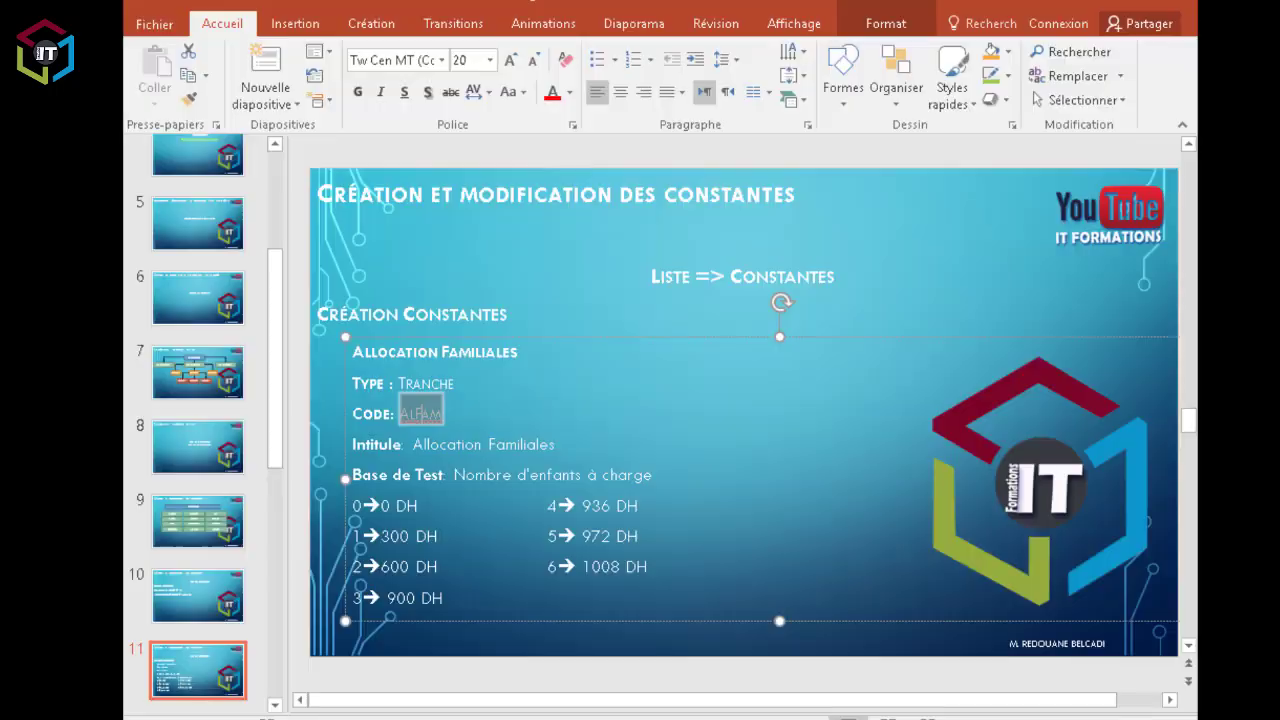
left_click_drag(412, 444, 557, 446)
key("ctrl+c")
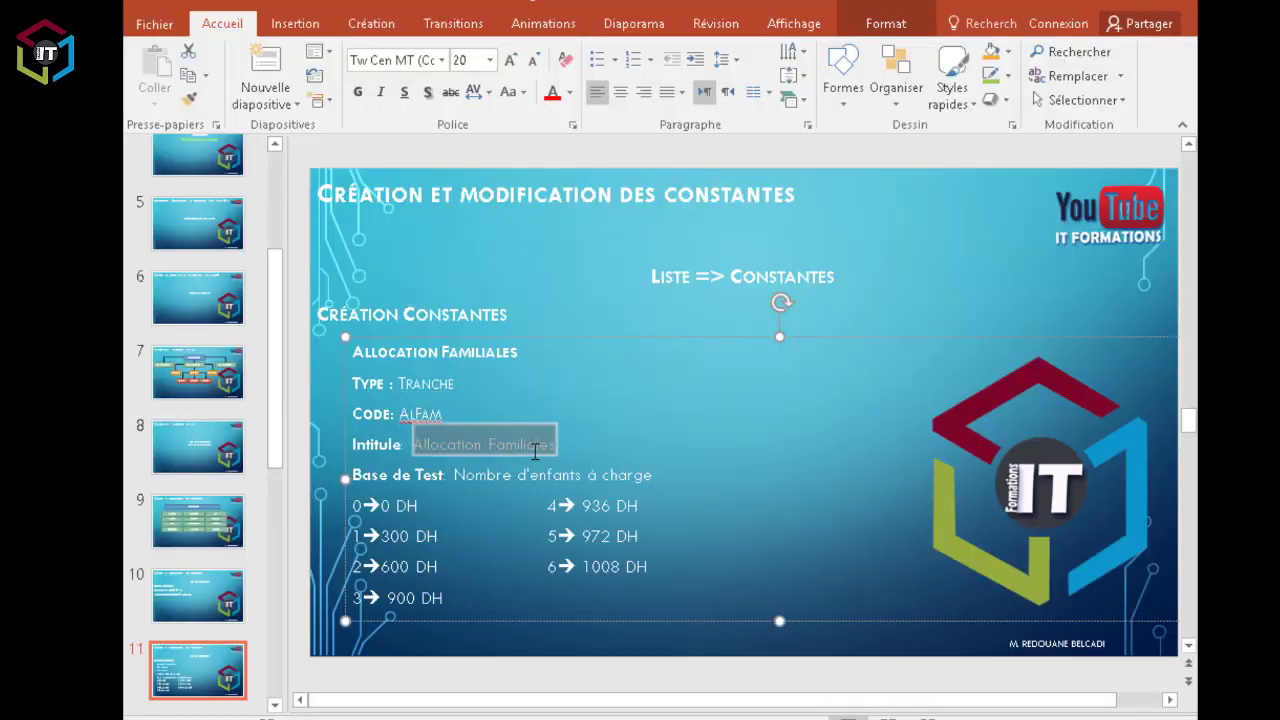
right_click(577, 451)
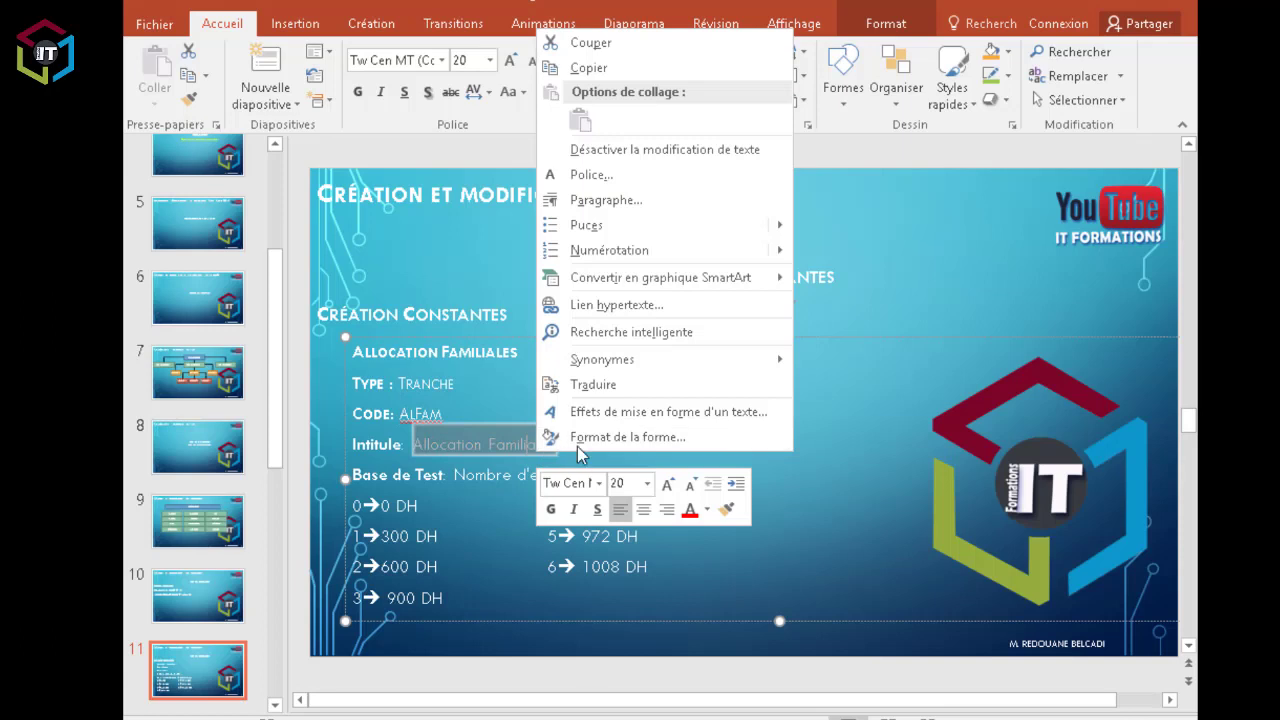
left_click(585, 68)
left_click(670, 718)
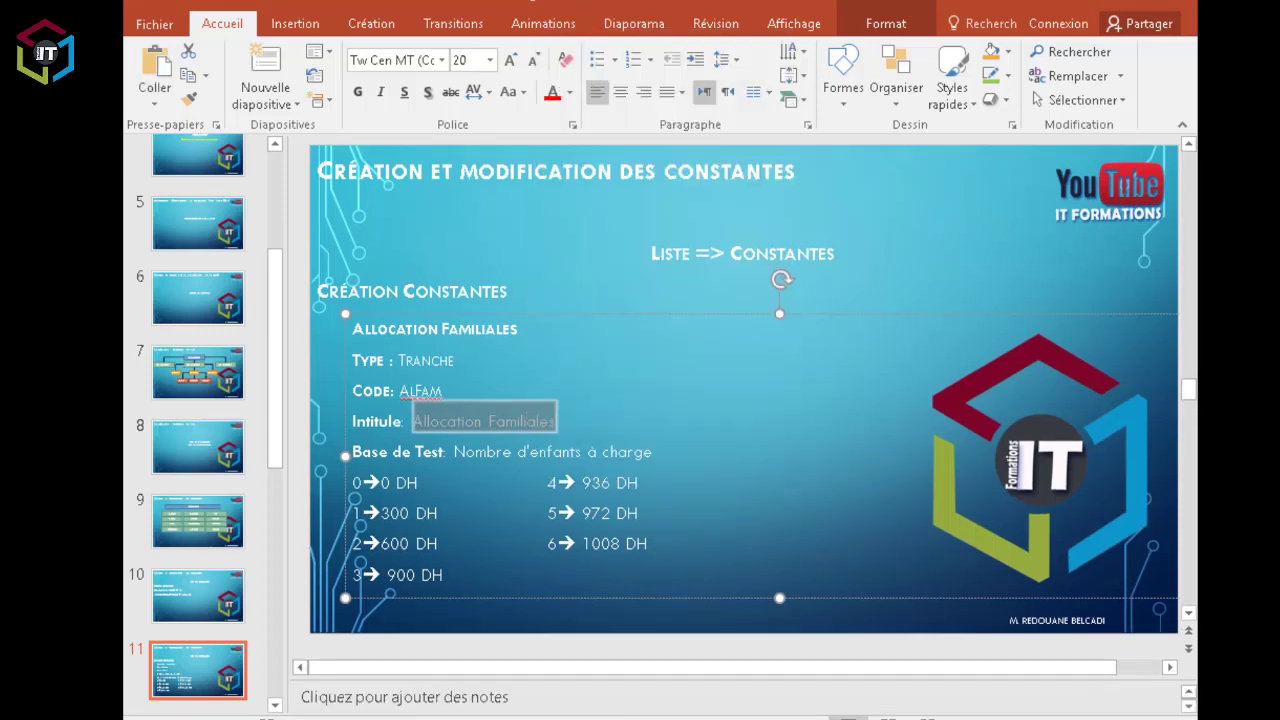
key("alt+Tab")
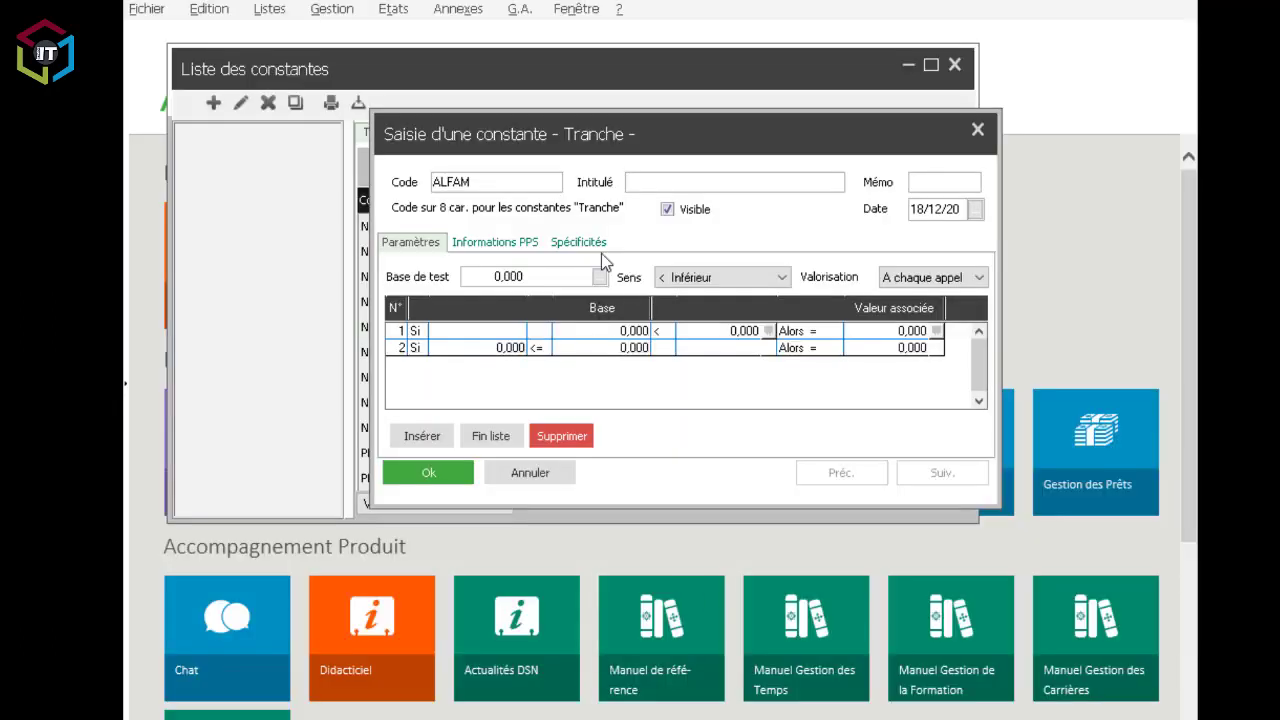
key("ctrl+v")
Consult the Base de Test specification on the PowerPoint slide and return to the constant entry window.
key("alt+Tab")
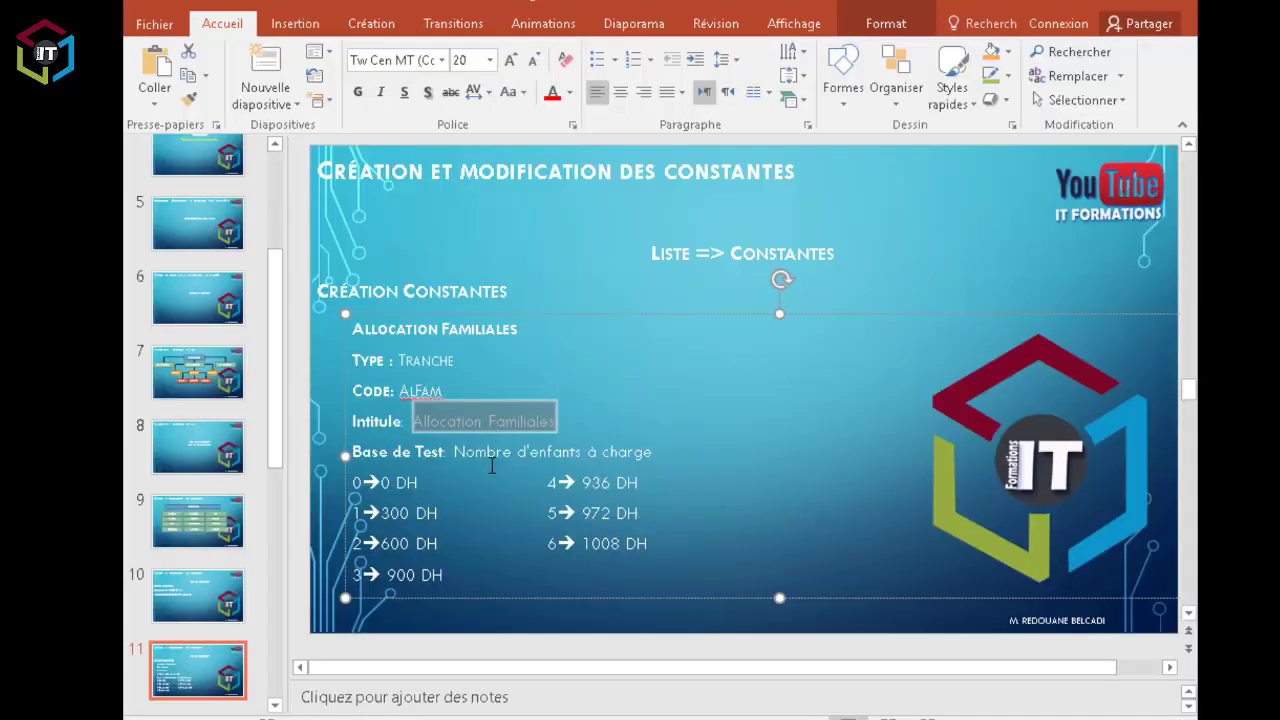
left_click_drag(457, 452, 630, 497)
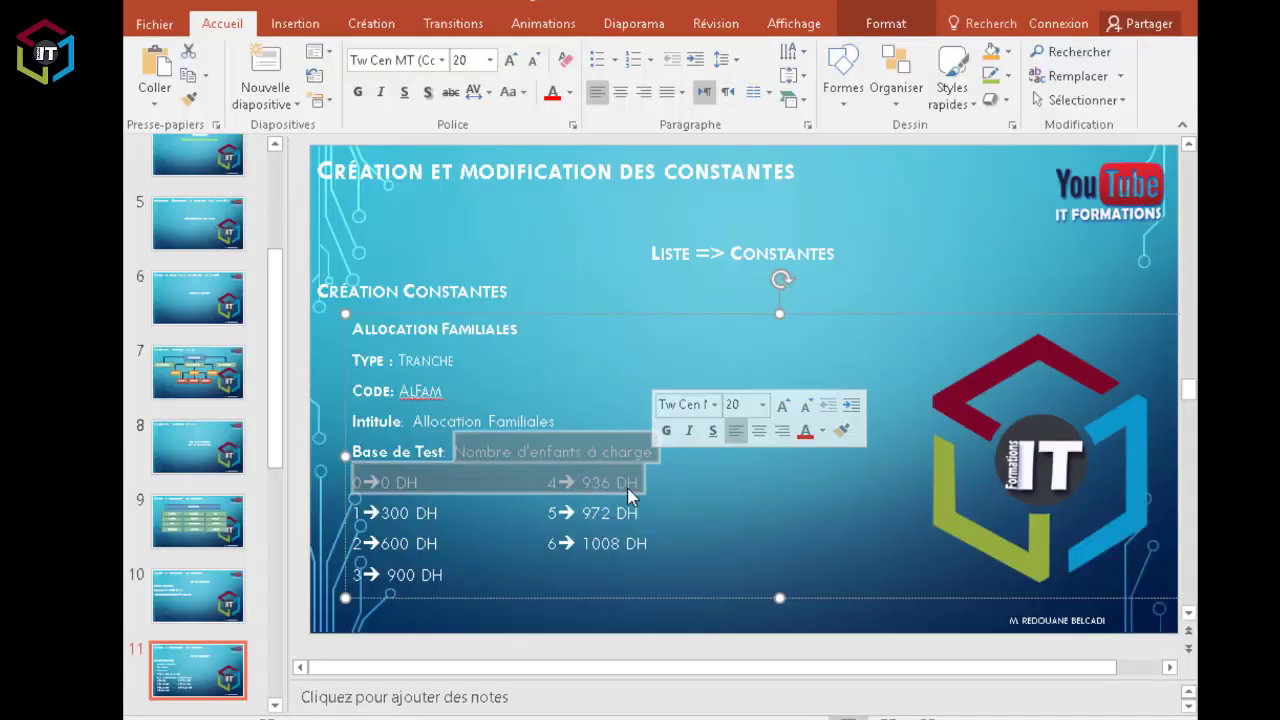
left_click(538, 488)
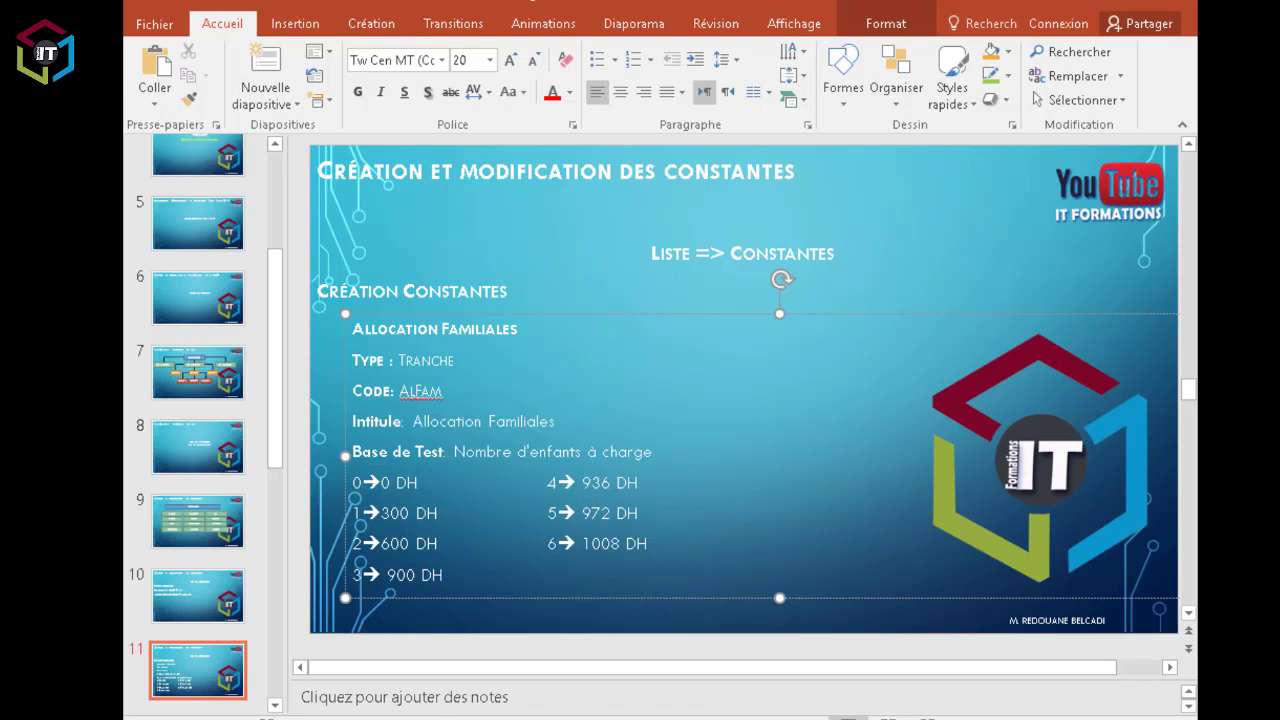
left_click(680, 718)
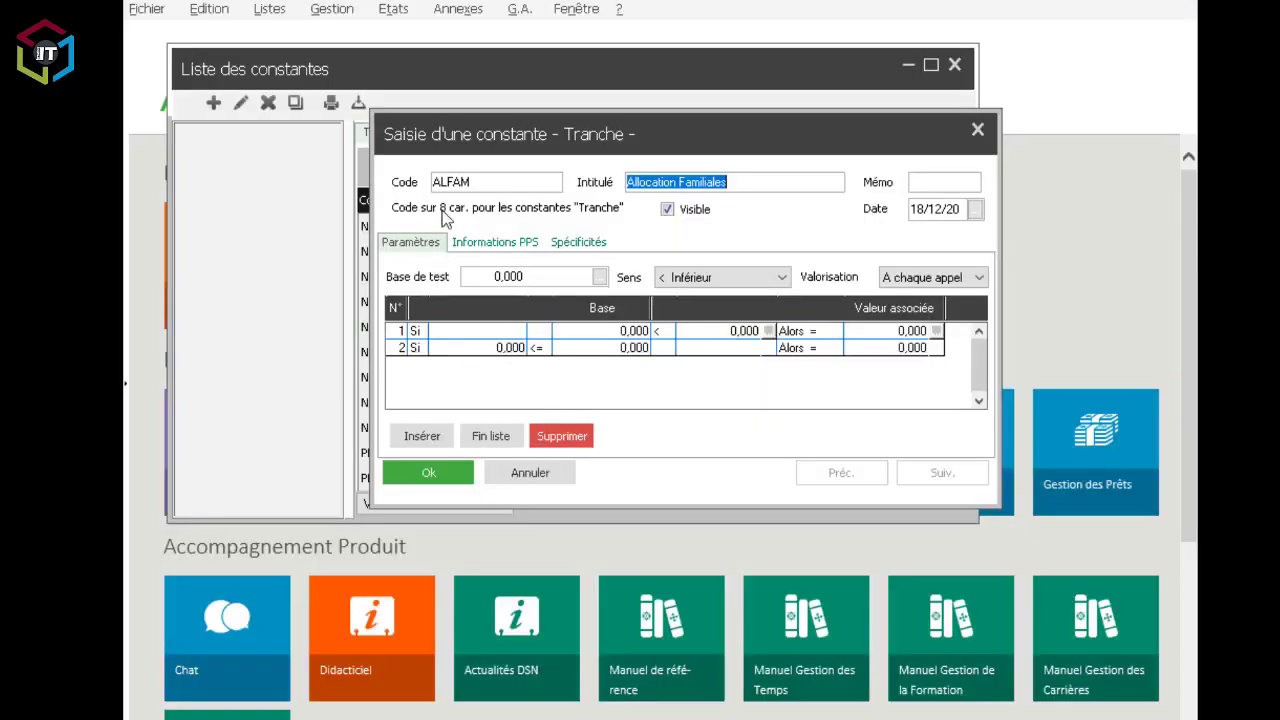
Open the constants selection list for the Base de test and try filtering it by N.
left_click(600, 277)
left_click(823, 299)
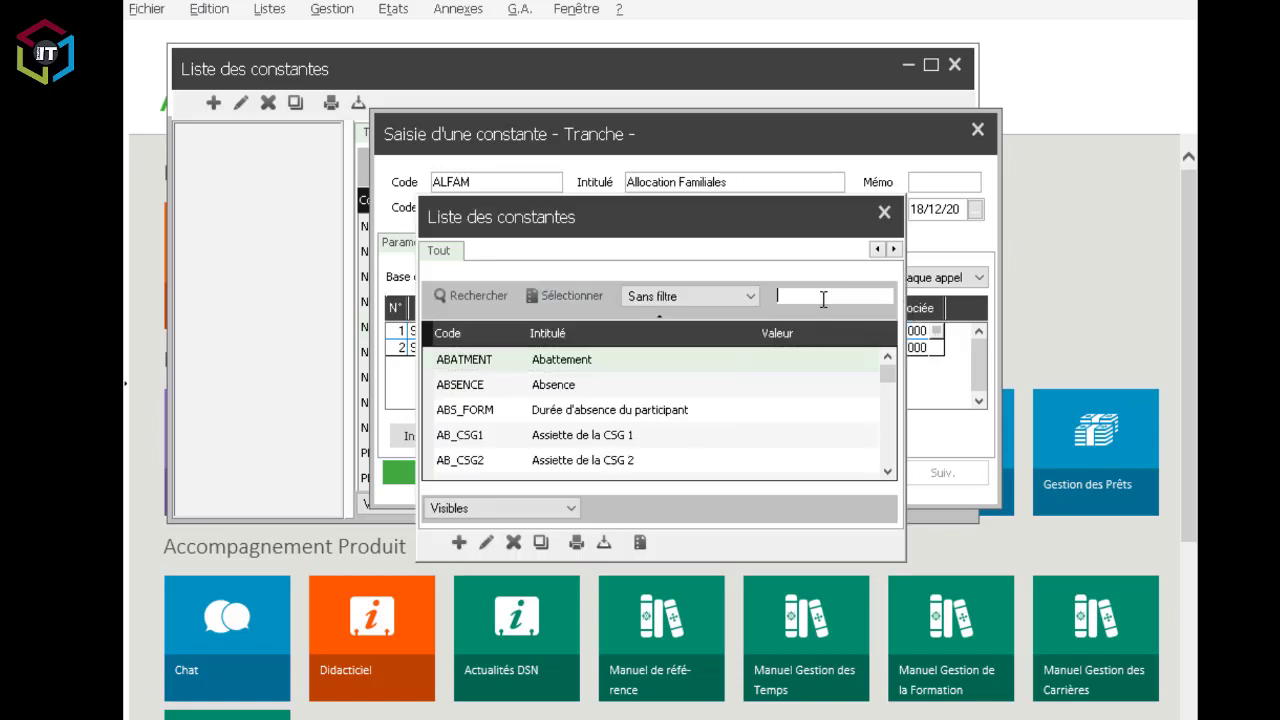
type("N")
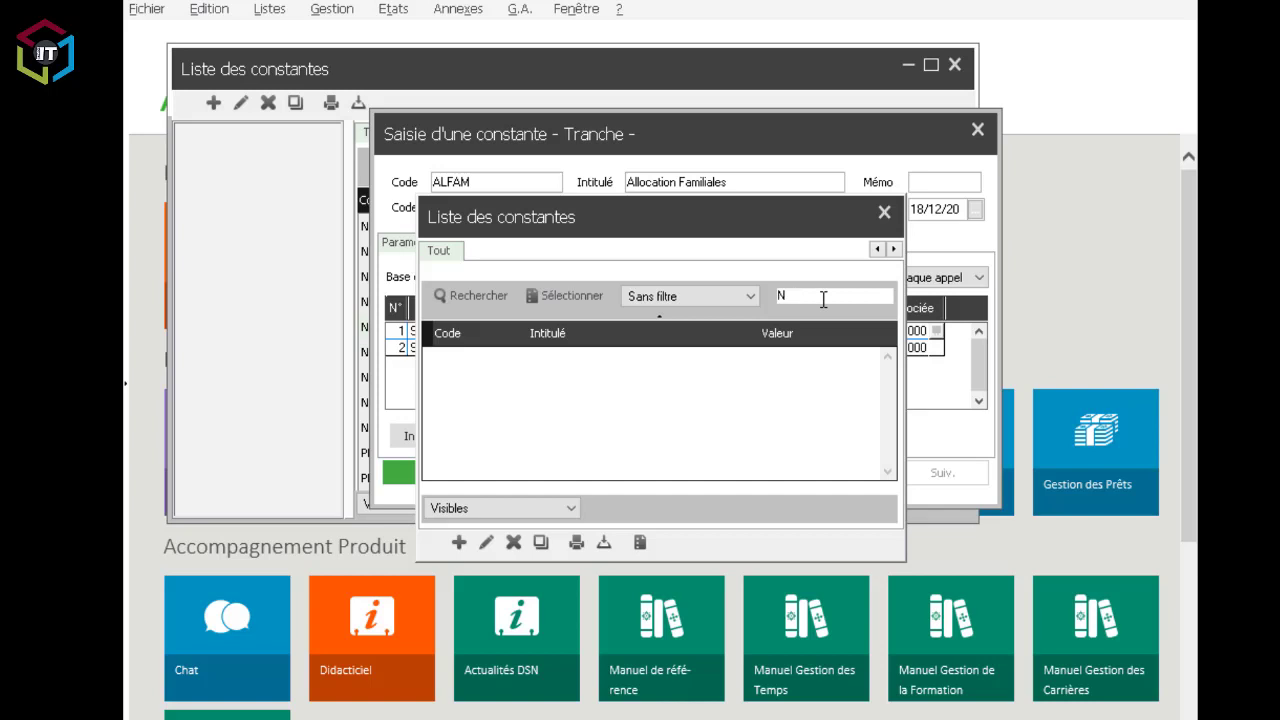
key("BackSpace")
scroll(640, 412, "down", 5)
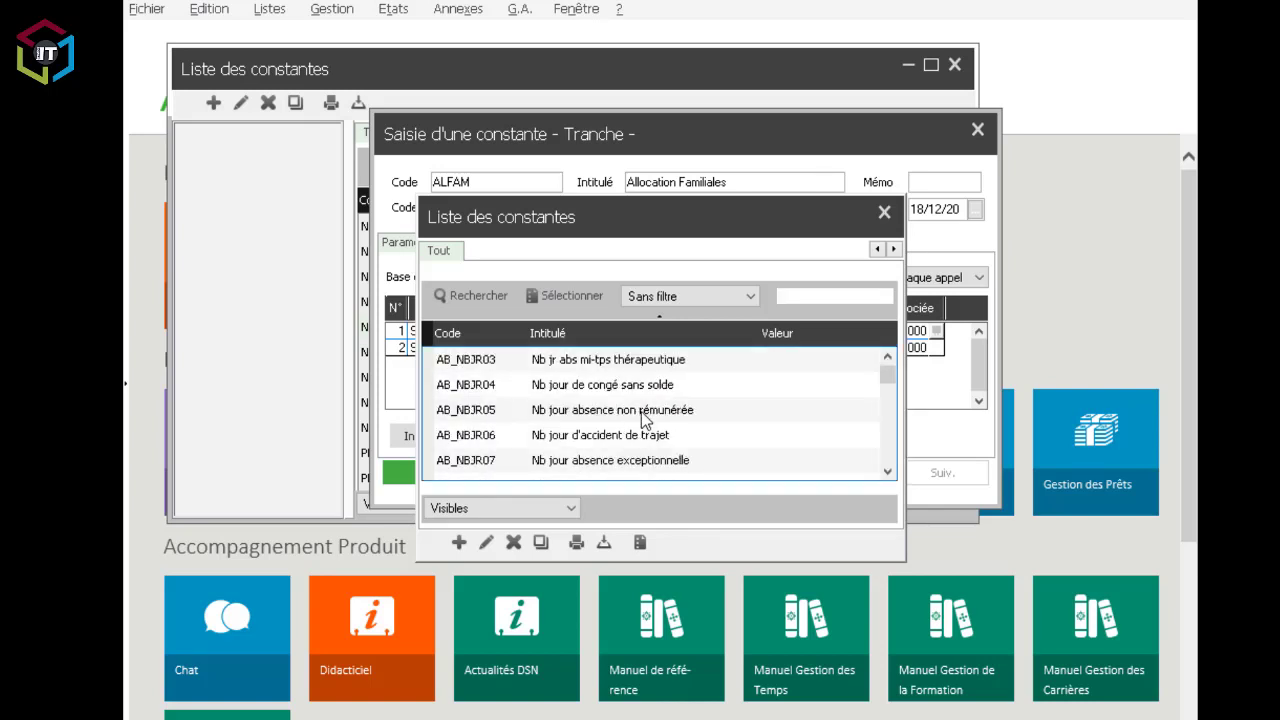
type("N")
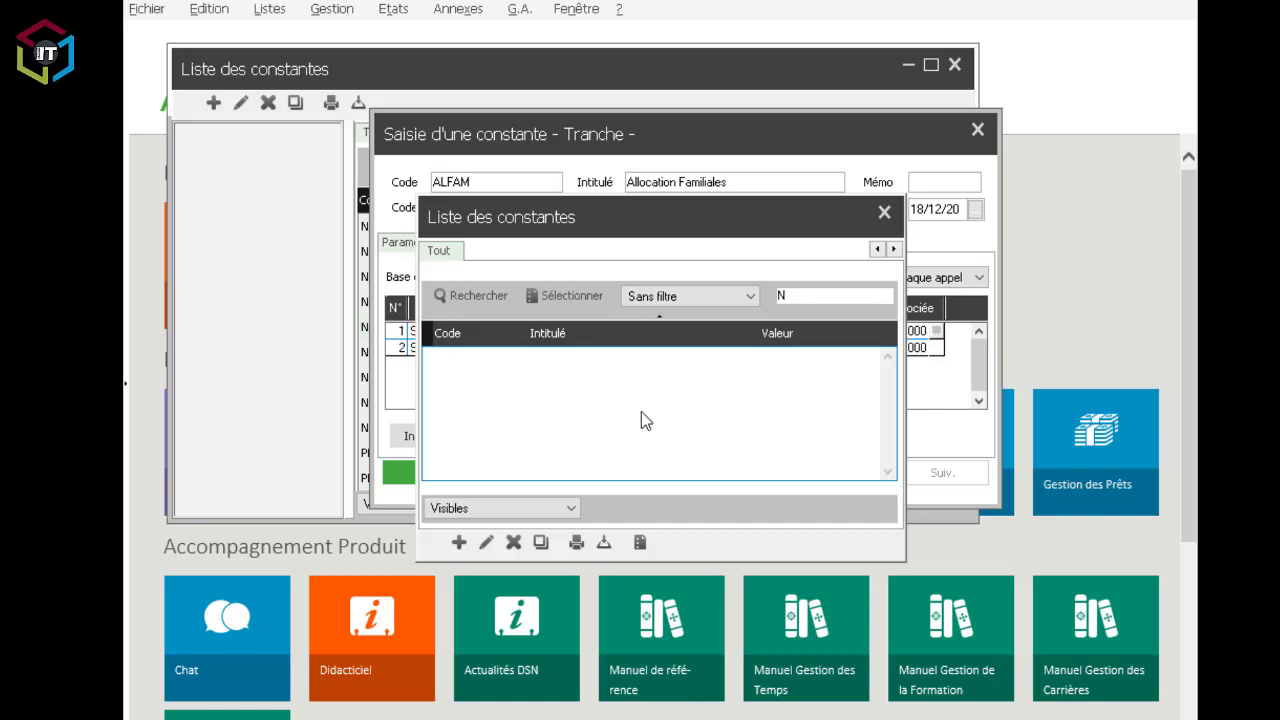
key("BackSpace")
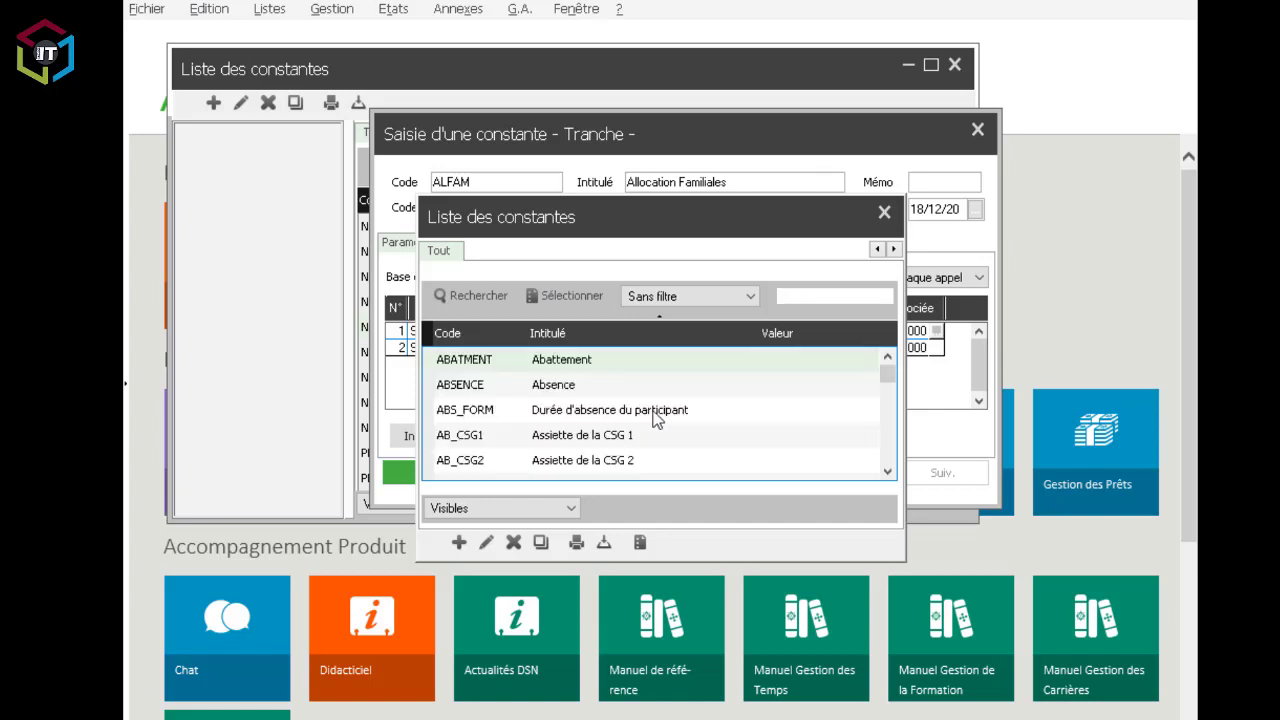
Look through the constants selection list and sort it by Intitulé.
scroll(590, 420, "down", 10)
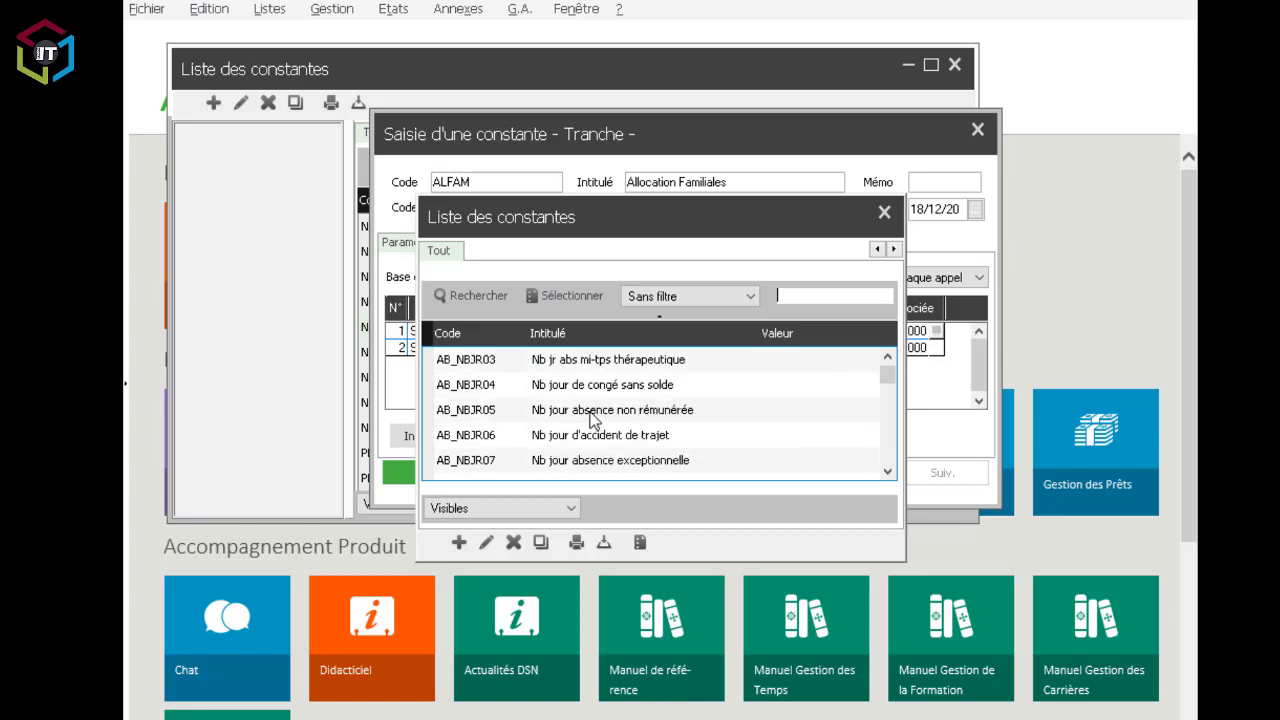
scroll(593, 420, "down", 4)
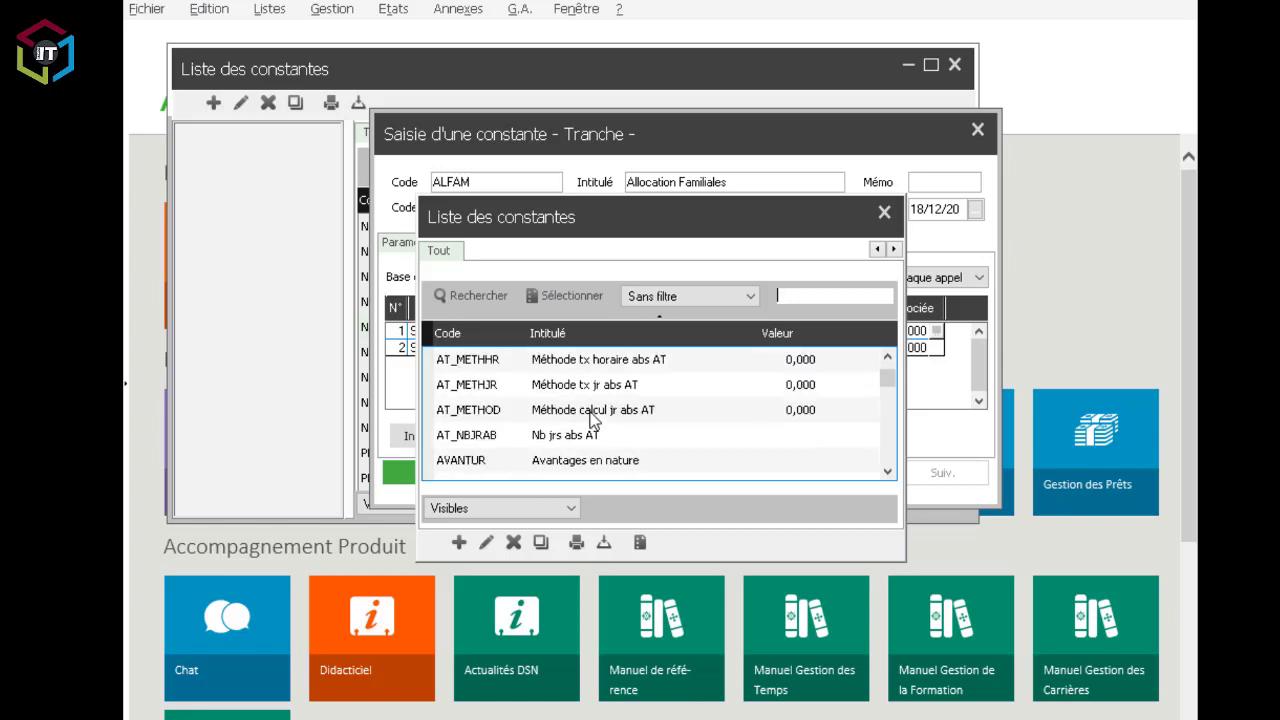
scroll(594, 420, "down", 2)
left_click(568, 327)
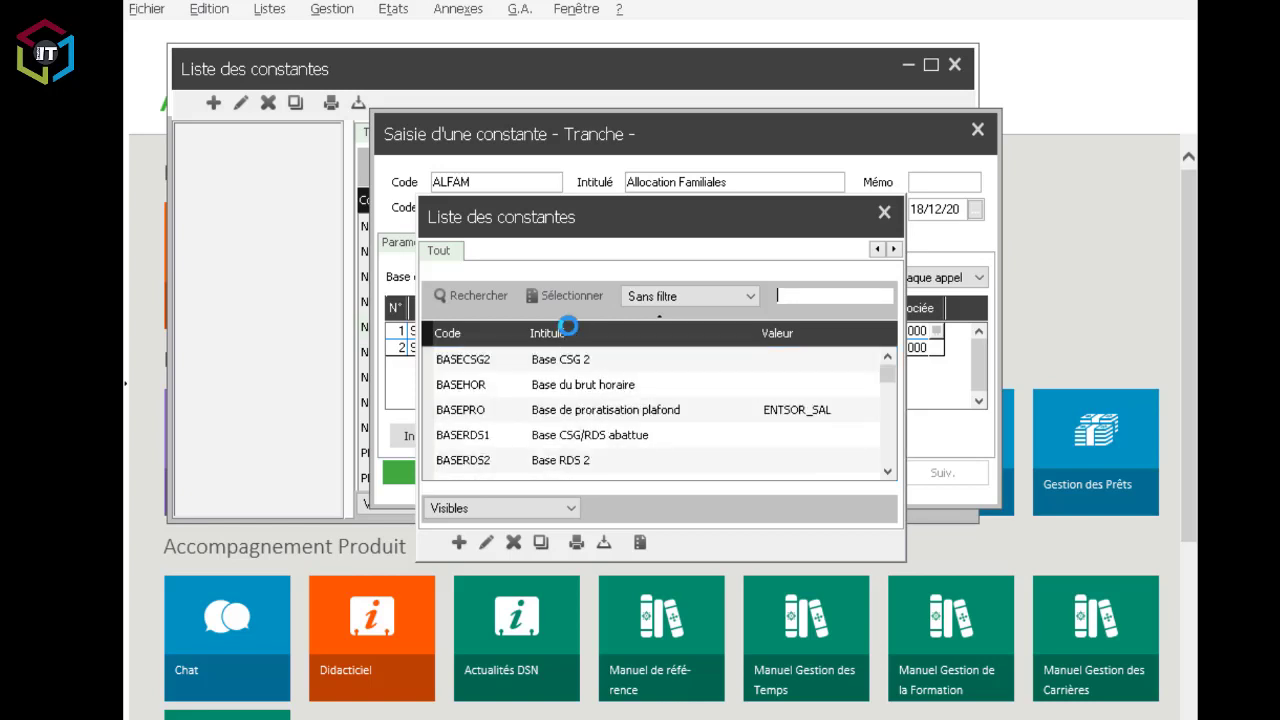
Find the constant NBENFCHARG (Nombre d'enfants à charge) in the list and choose it as the Base de test.
scroll(605, 417, "down", 8)
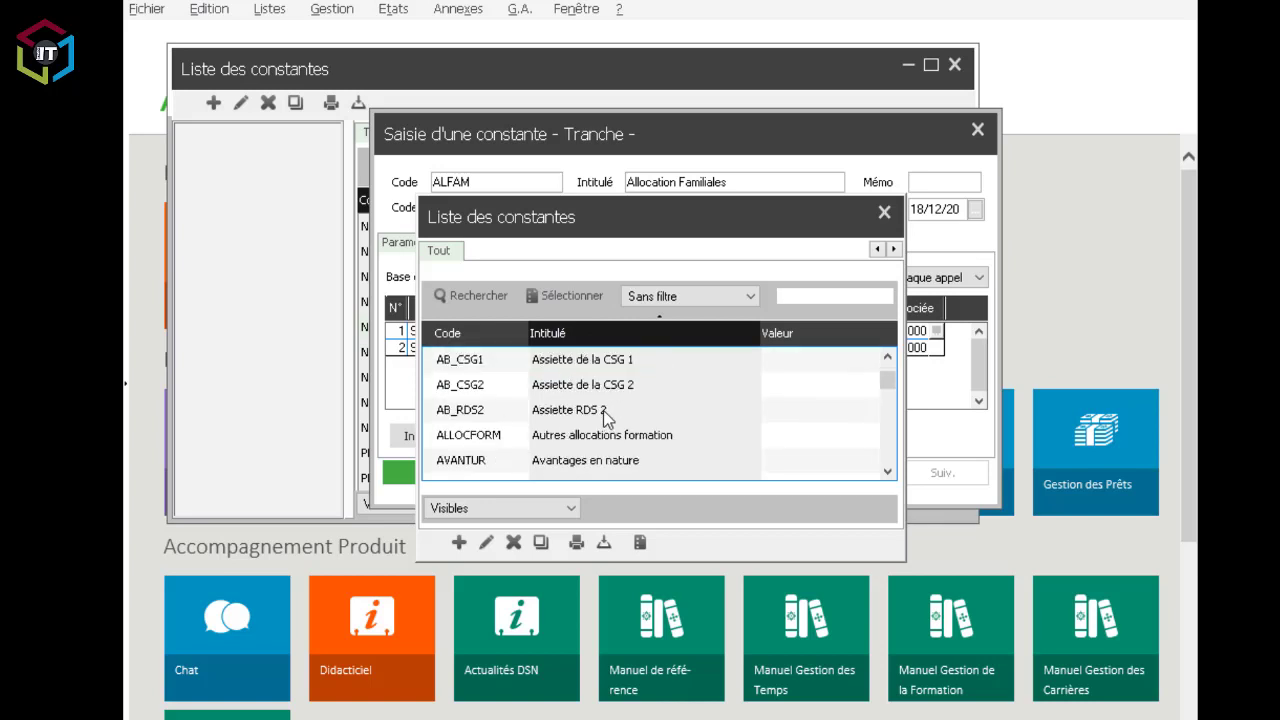
scroll(603, 410, "down", 10)
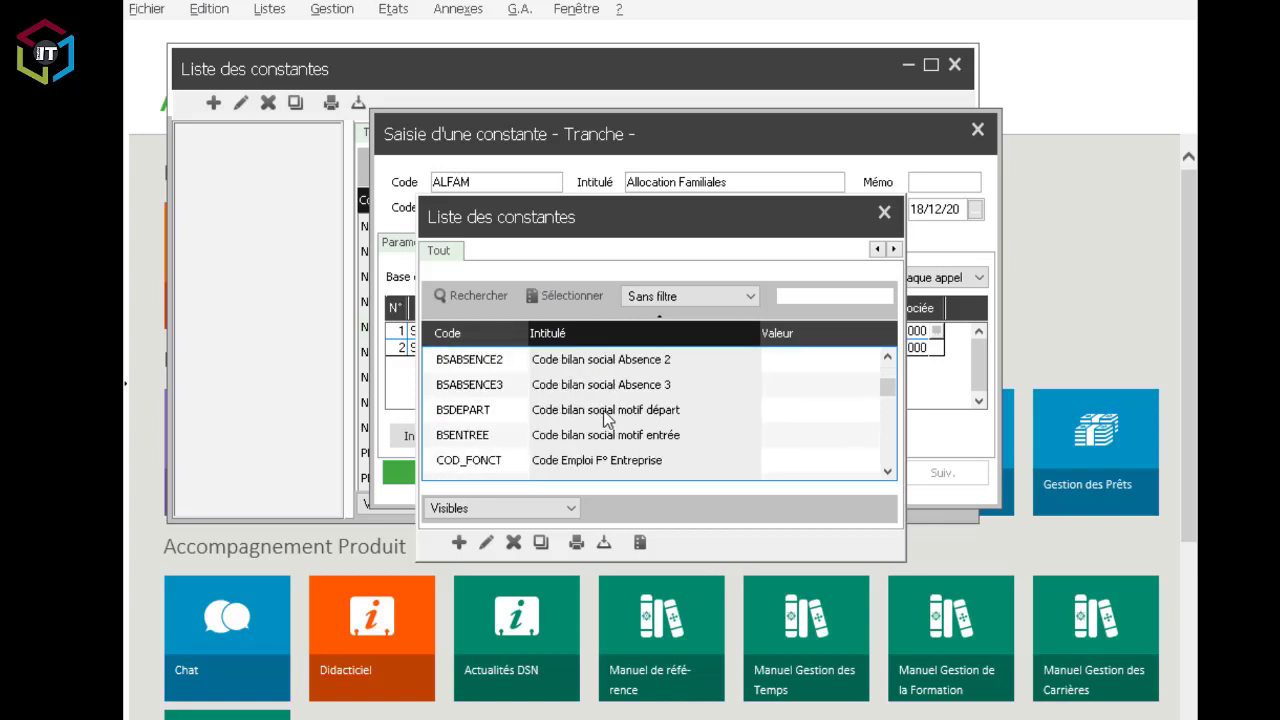
scroll(605, 418, "down", 10)
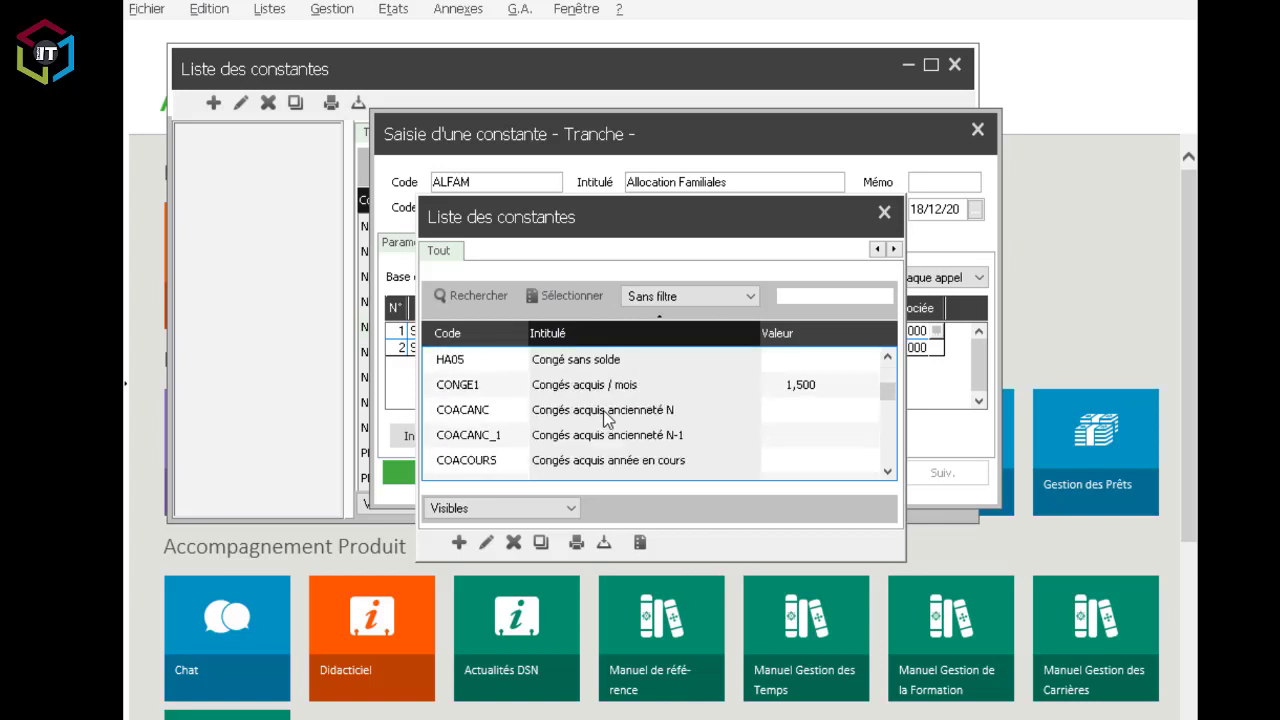
scroll(603, 410, "down", 12)
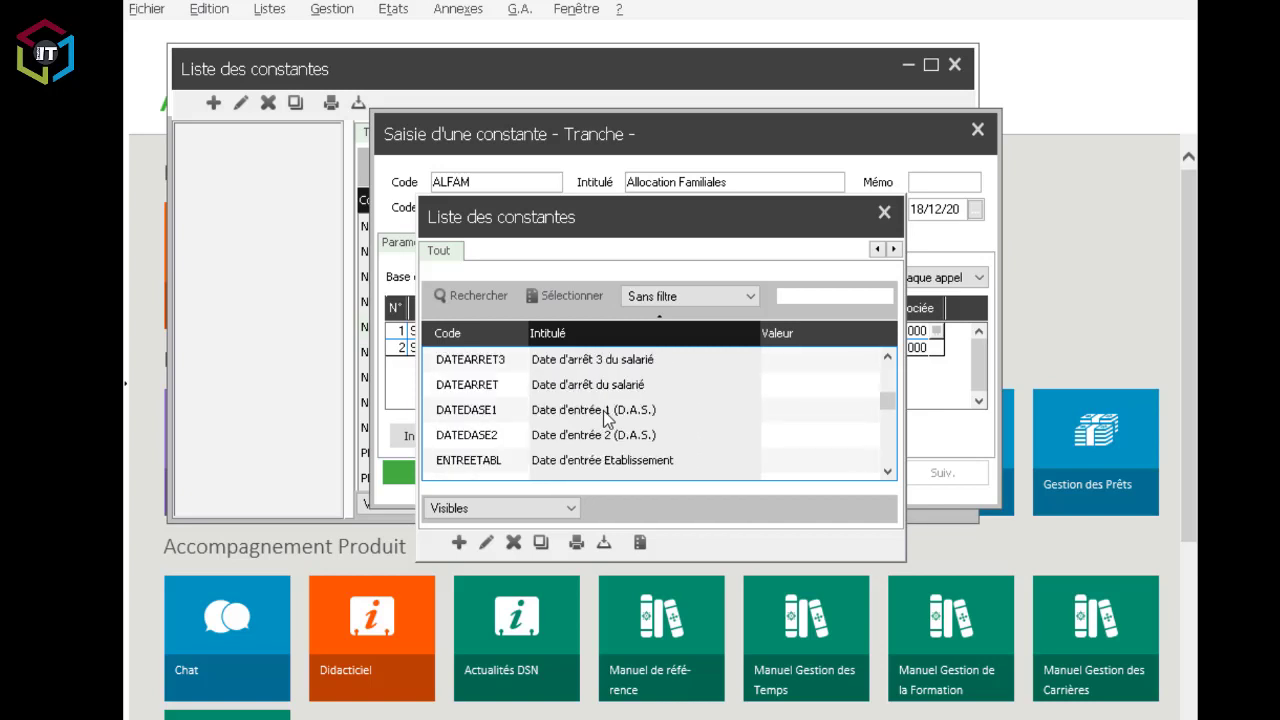
scroll(603, 410, "down", 12)
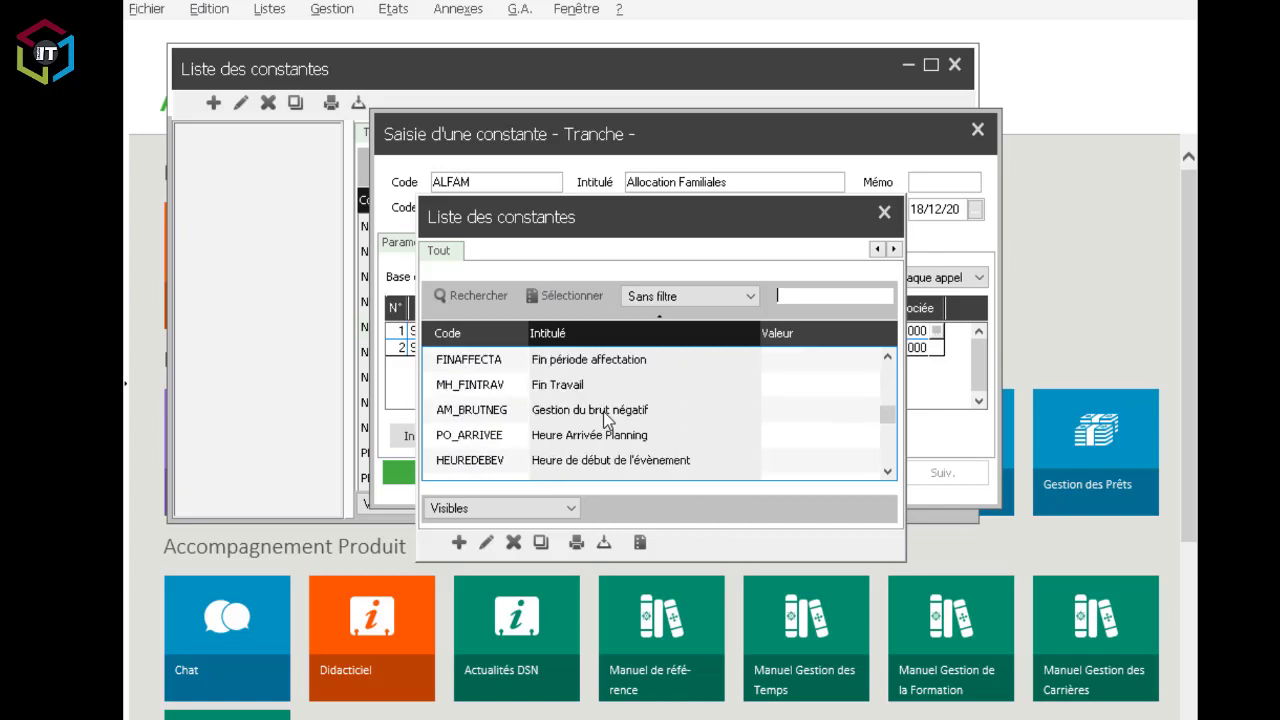
scroll(605, 418, "down", 9)
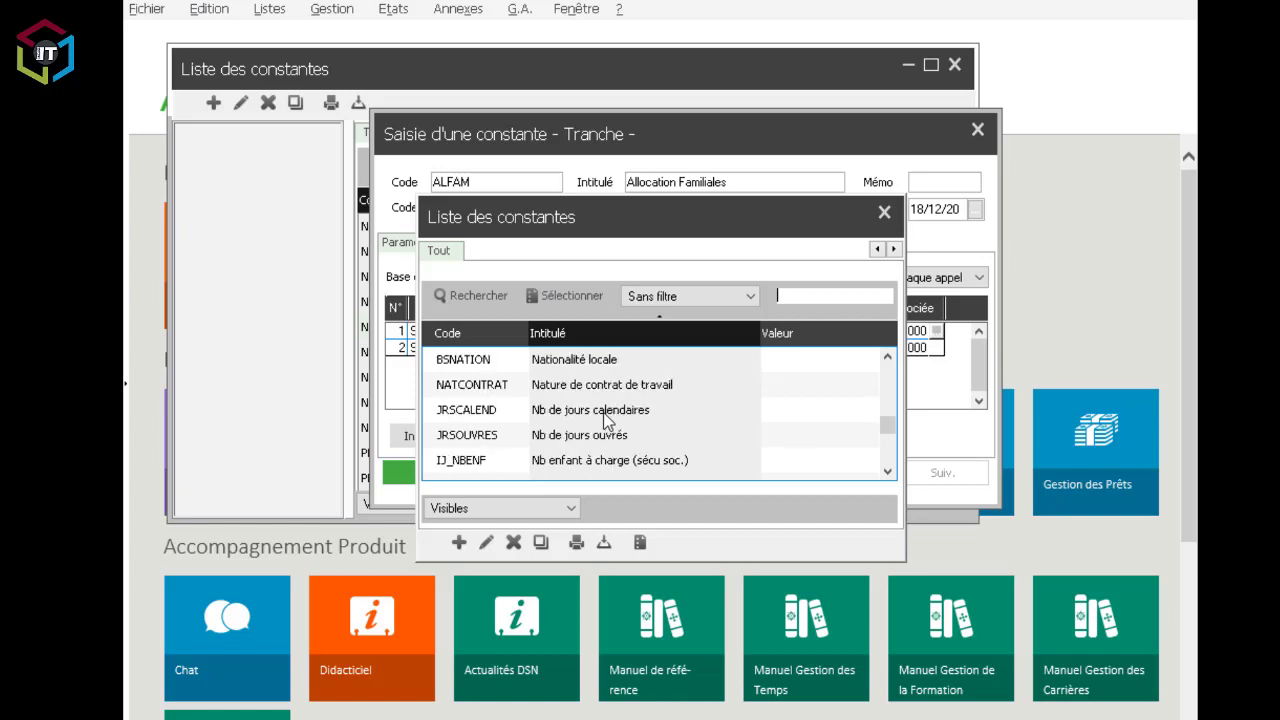
scroll(603, 413, "down", 12)
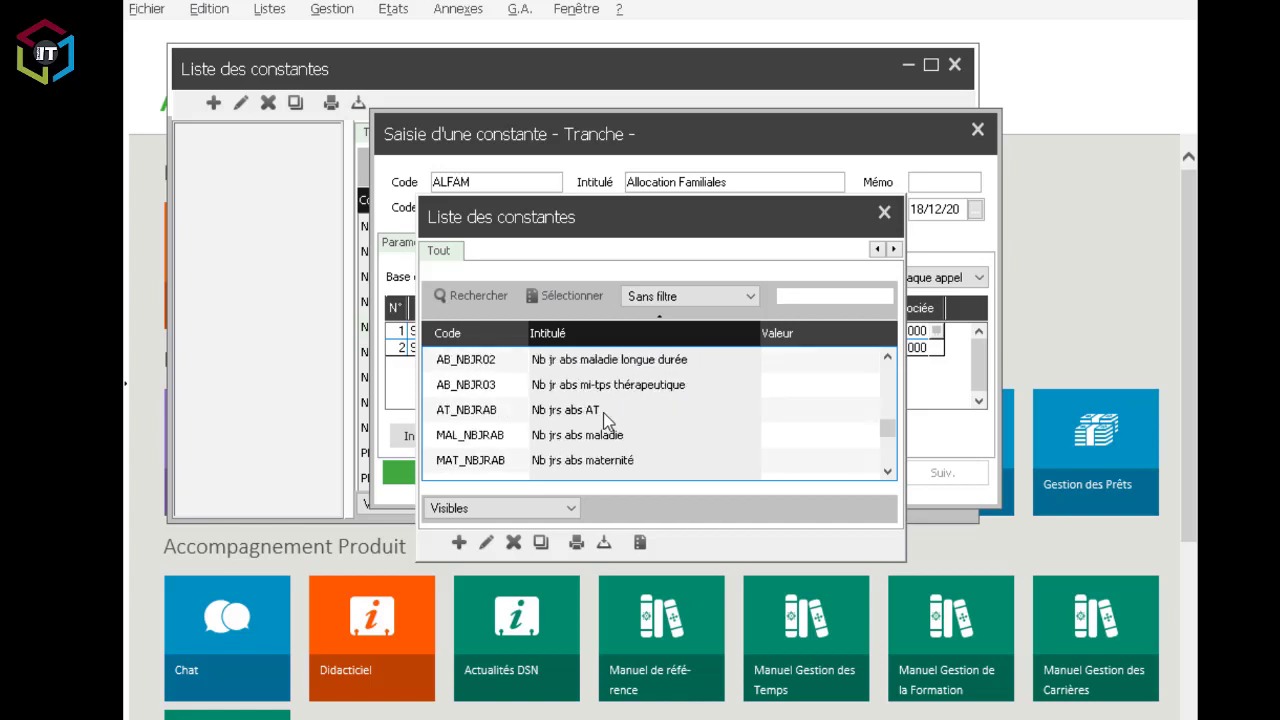
scroll(603, 420, "down", 6)
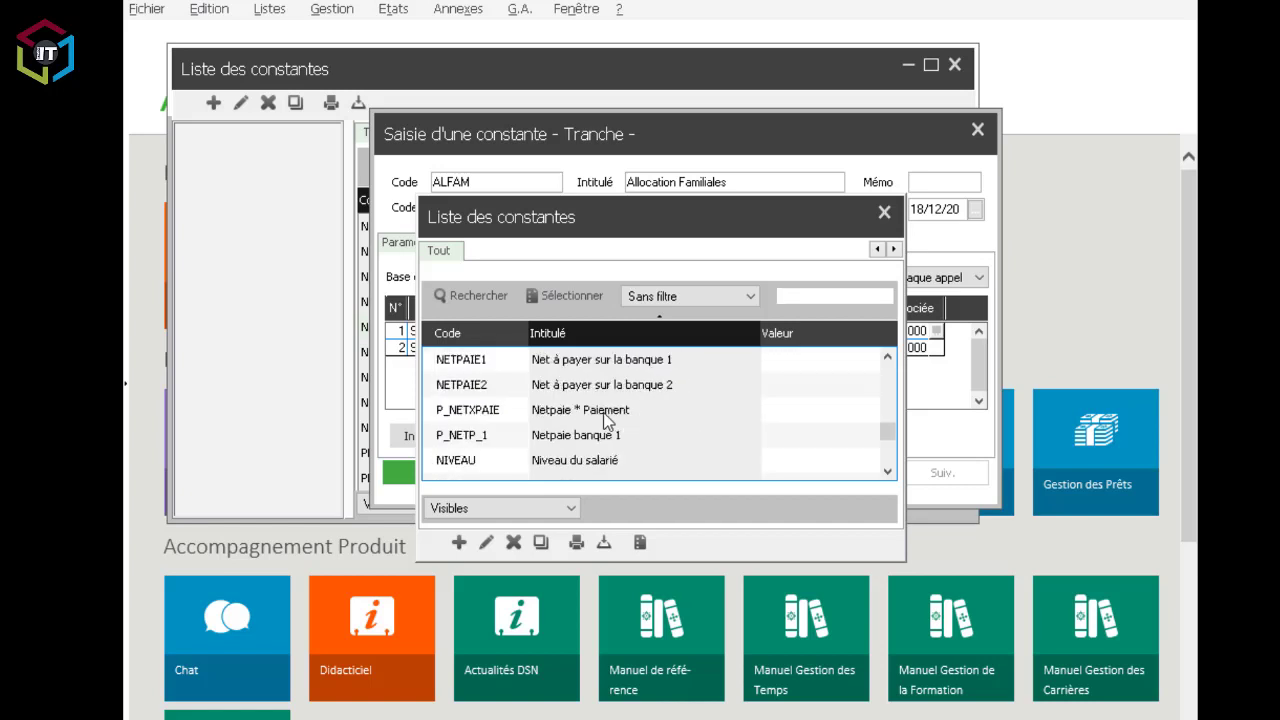
scroll(603, 412, "down", 1)
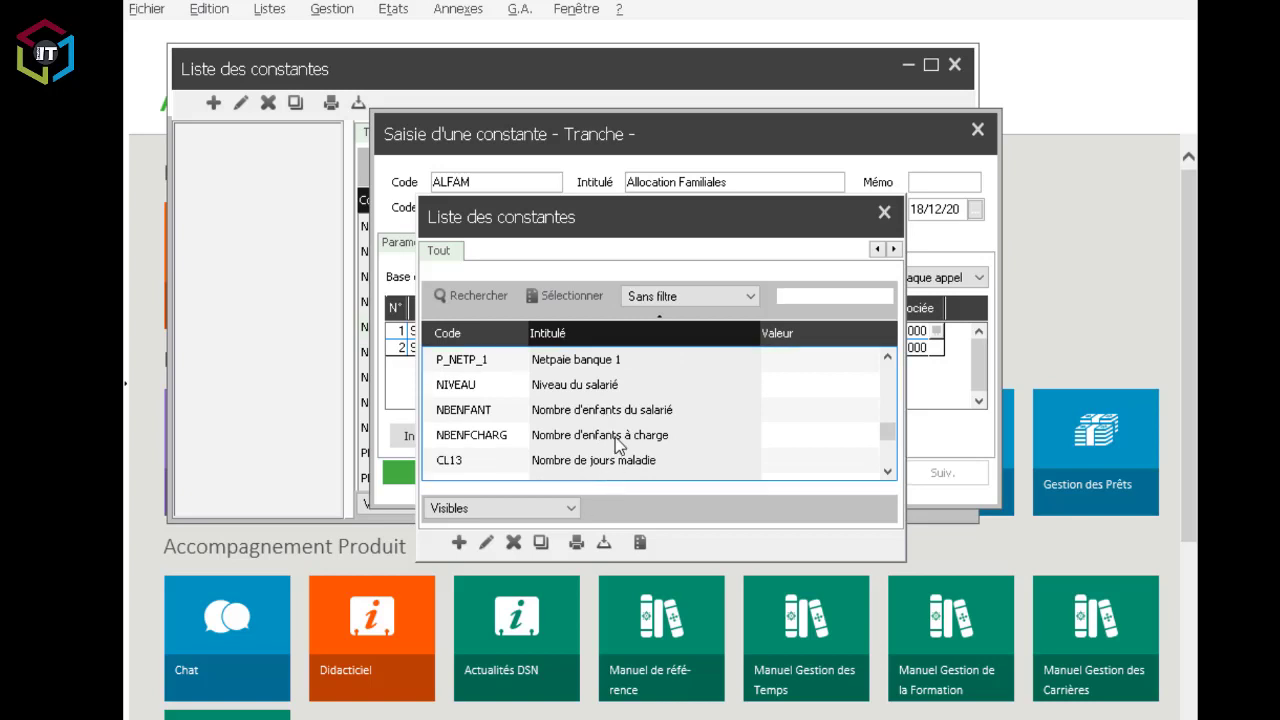
left_click(615, 437)
scroll(673, 457, "down", 1)
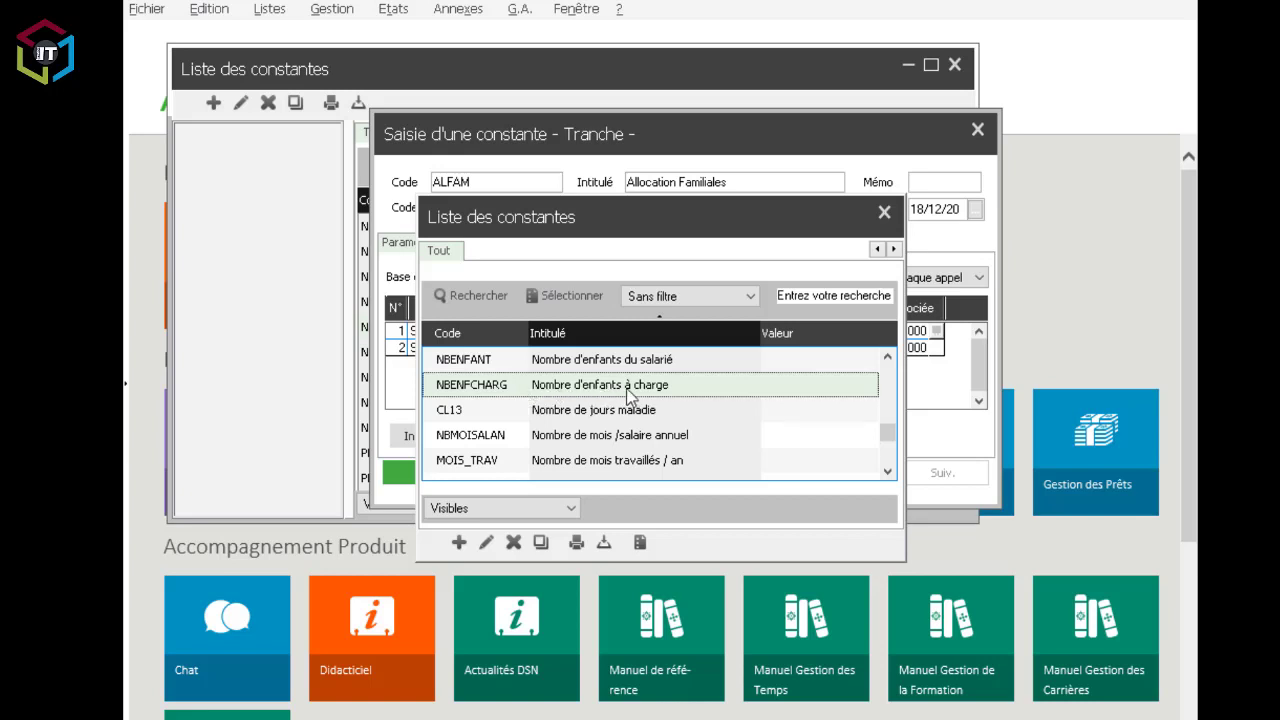
double_click(636, 384)
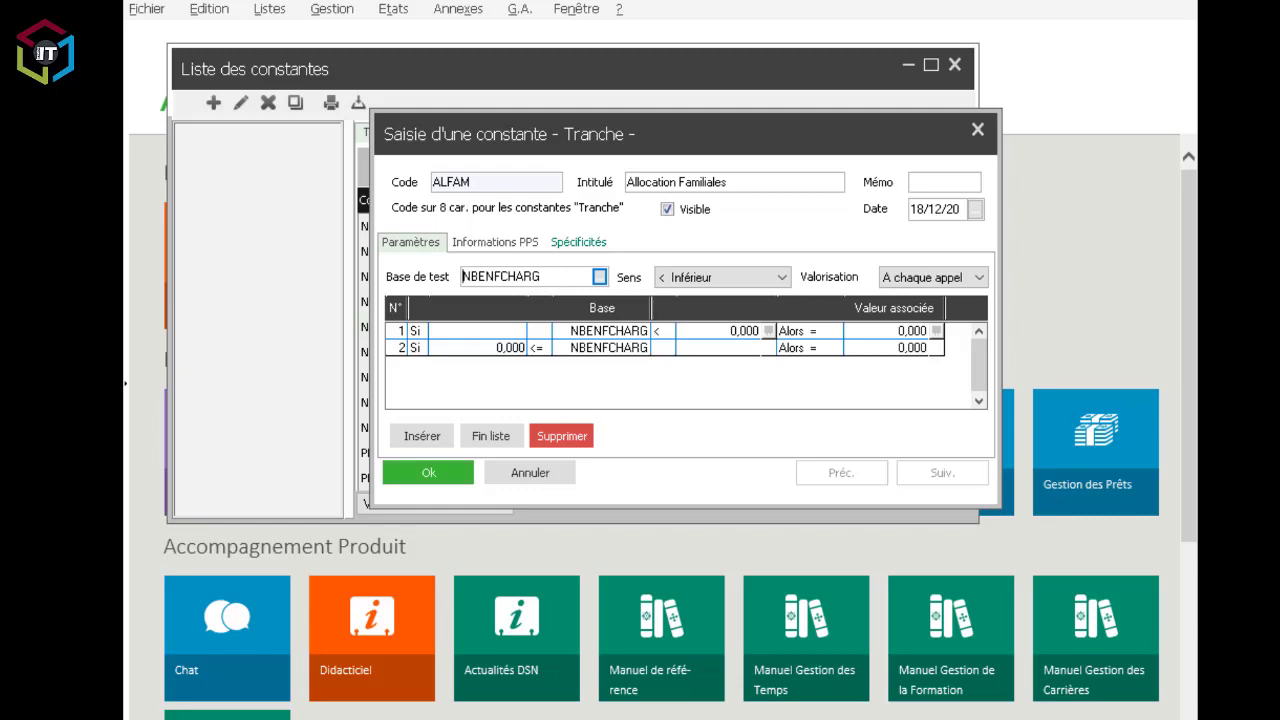
Consult the amounts per number of children on the PowerPoint slide and return to the constant entry window.
key("alt+Tab")
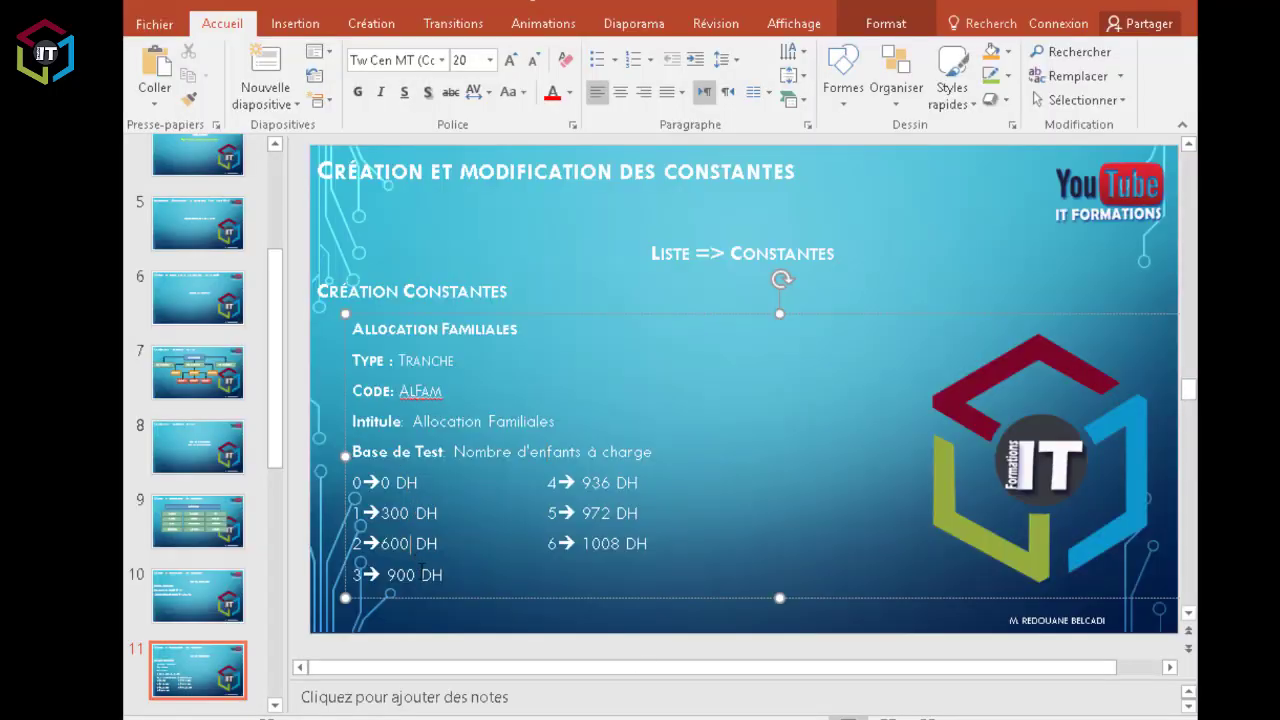
left_click(421, 574)
key("alt+Tab")
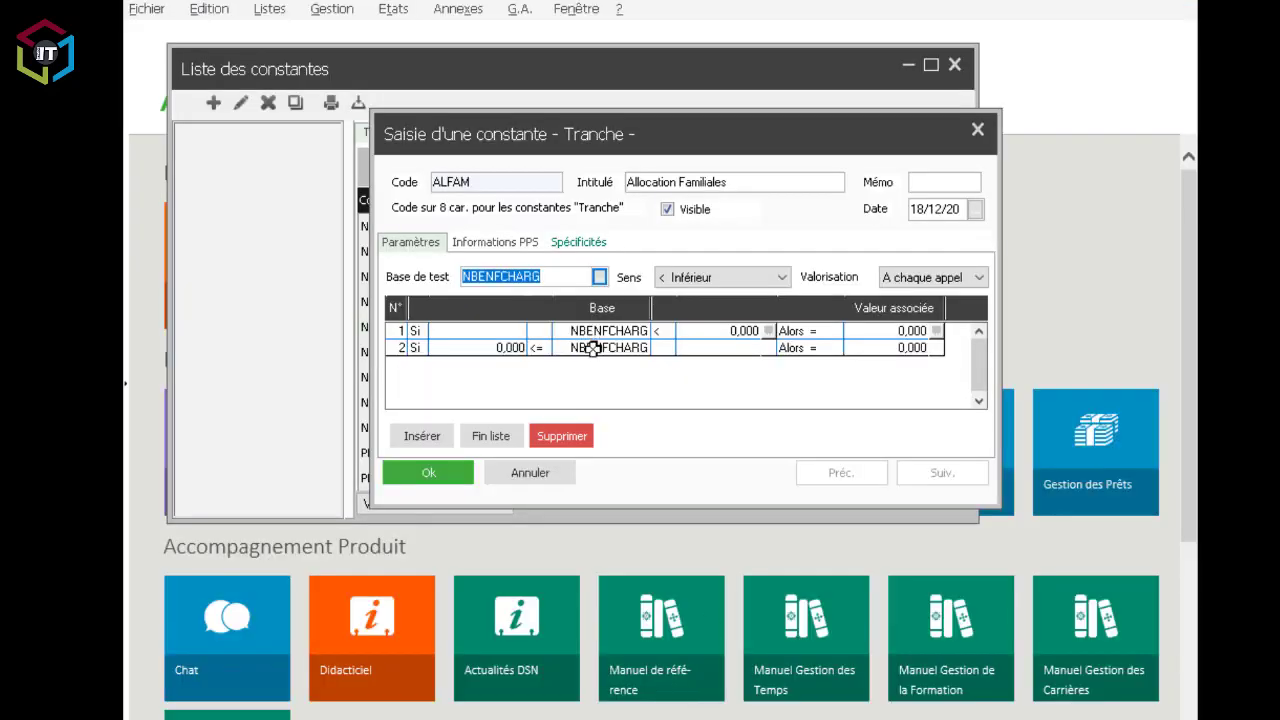
Insert additional tranche rows in the ALFAM table until it holds seven rows.
left_click(423, 440)
left_click(423, 440)
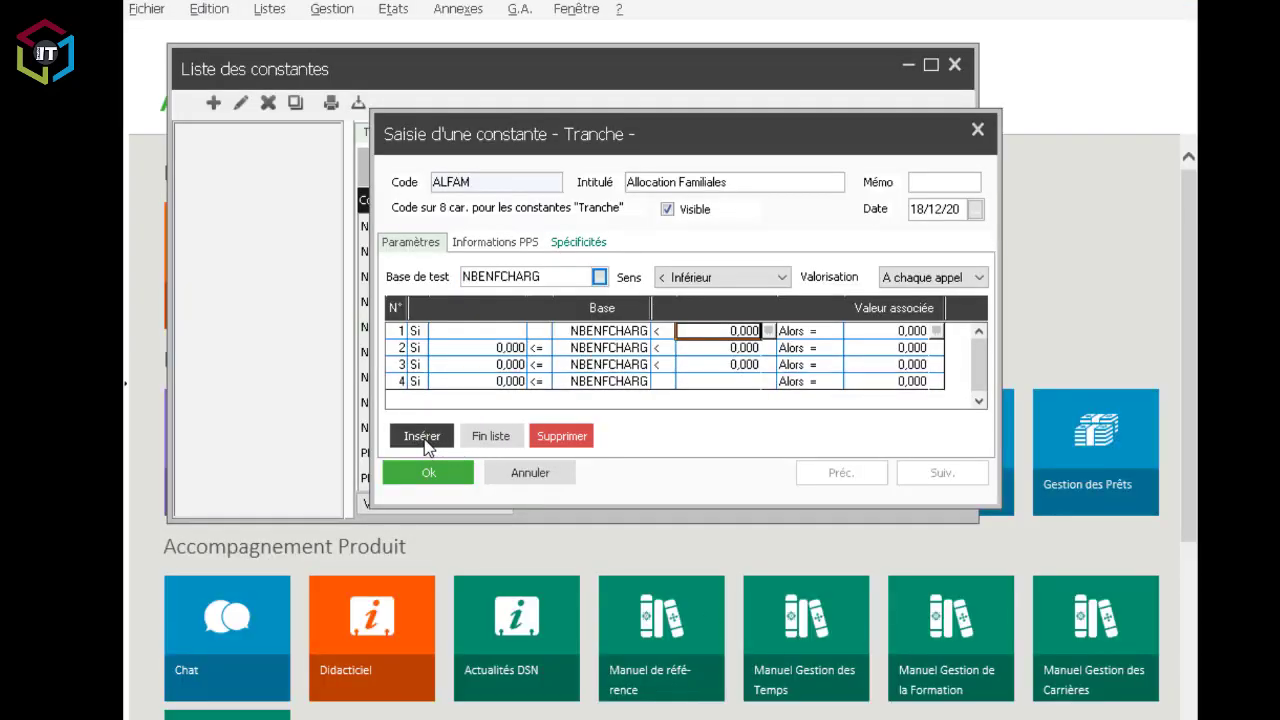
left_click(423, 440)
left_click(425, 441)
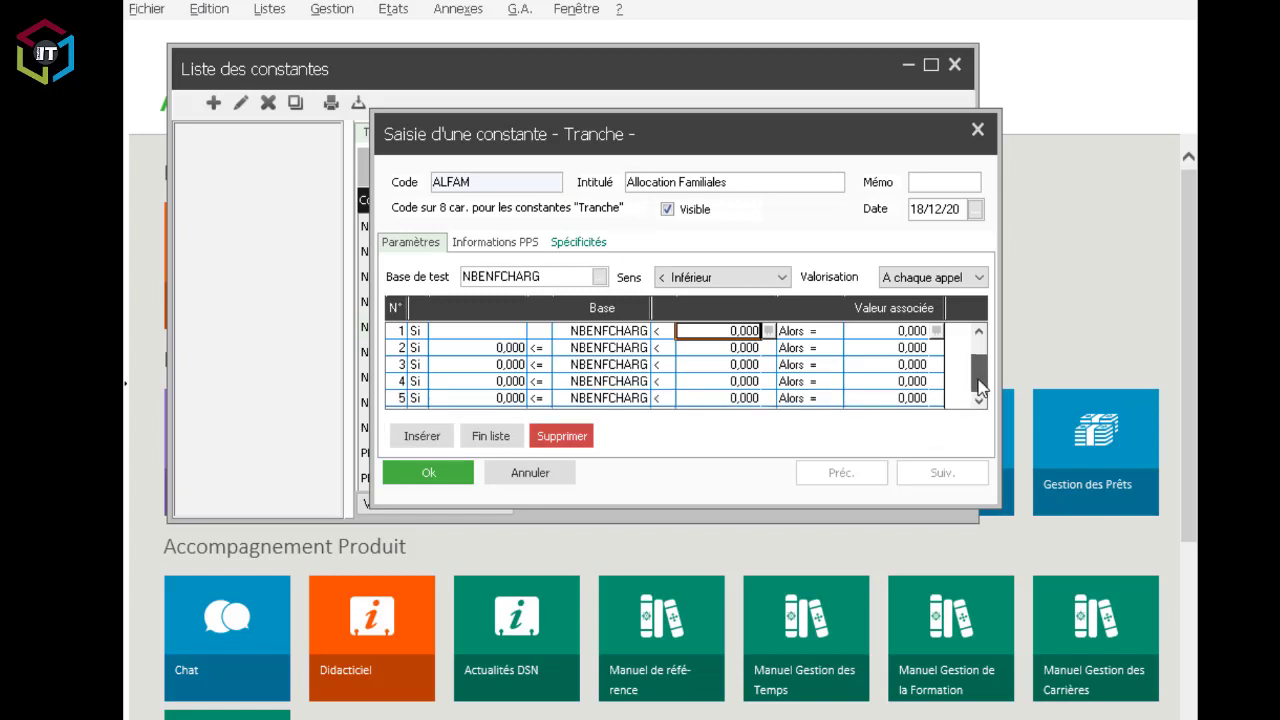
Keep the Sens at < Inférieur and recheck the amounts on the PowerPoint slide before returning to the entry window.
left_click(782, 284)
left_click(702, 298)
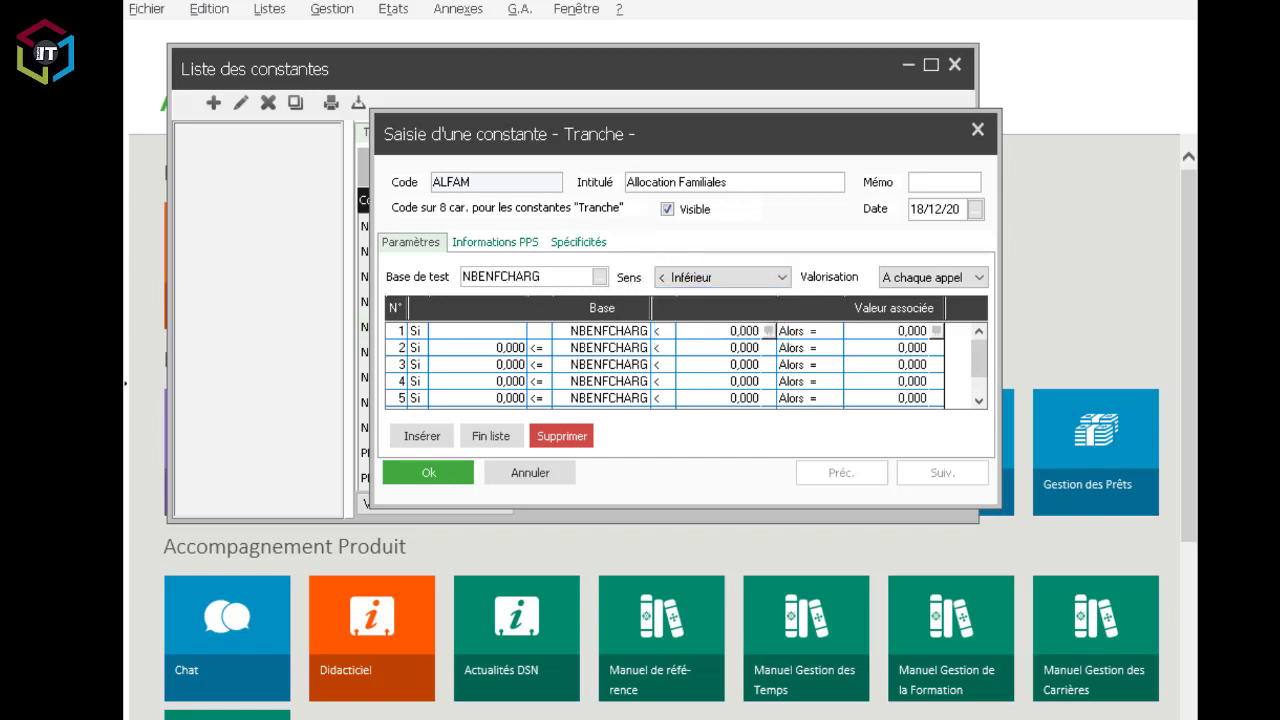
key("alt+Tab")
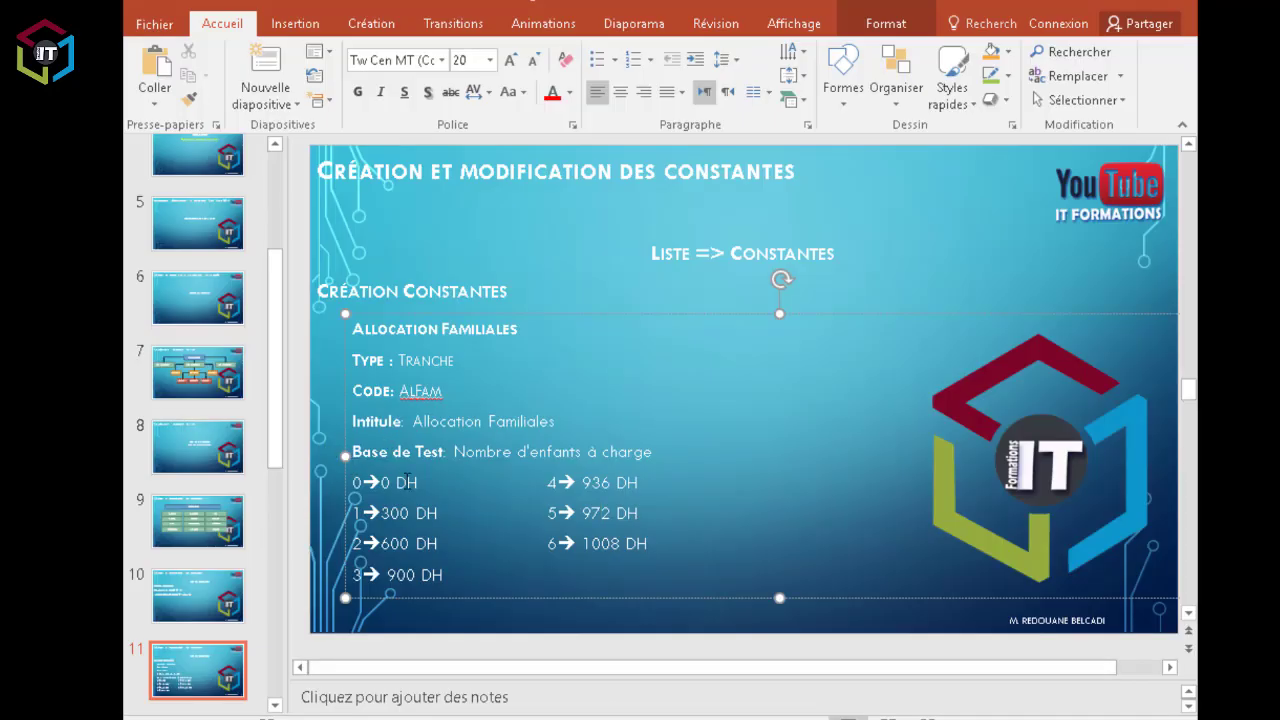
key("alt+Tab")
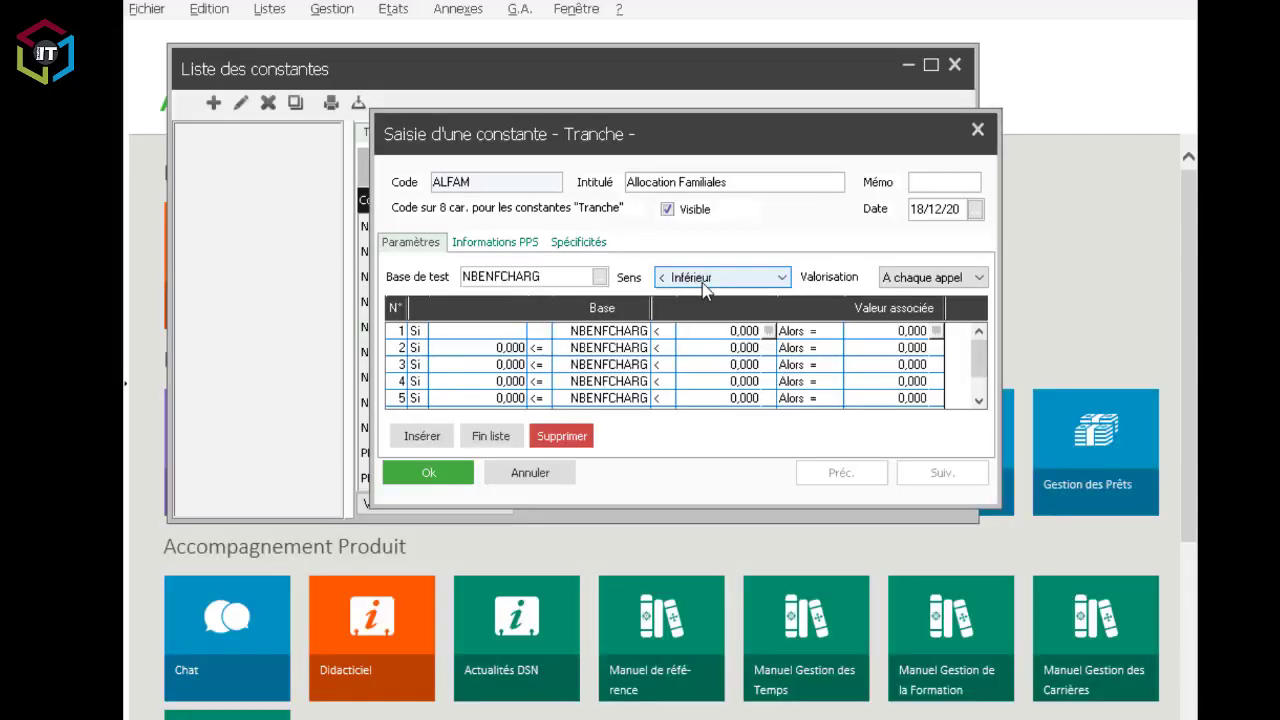
Set the upper limit of tranche 1 to 1, and give tranche 2 an upper limit of 2 with Valeur associée 300.
left_click(737, 331)
key("Tab")
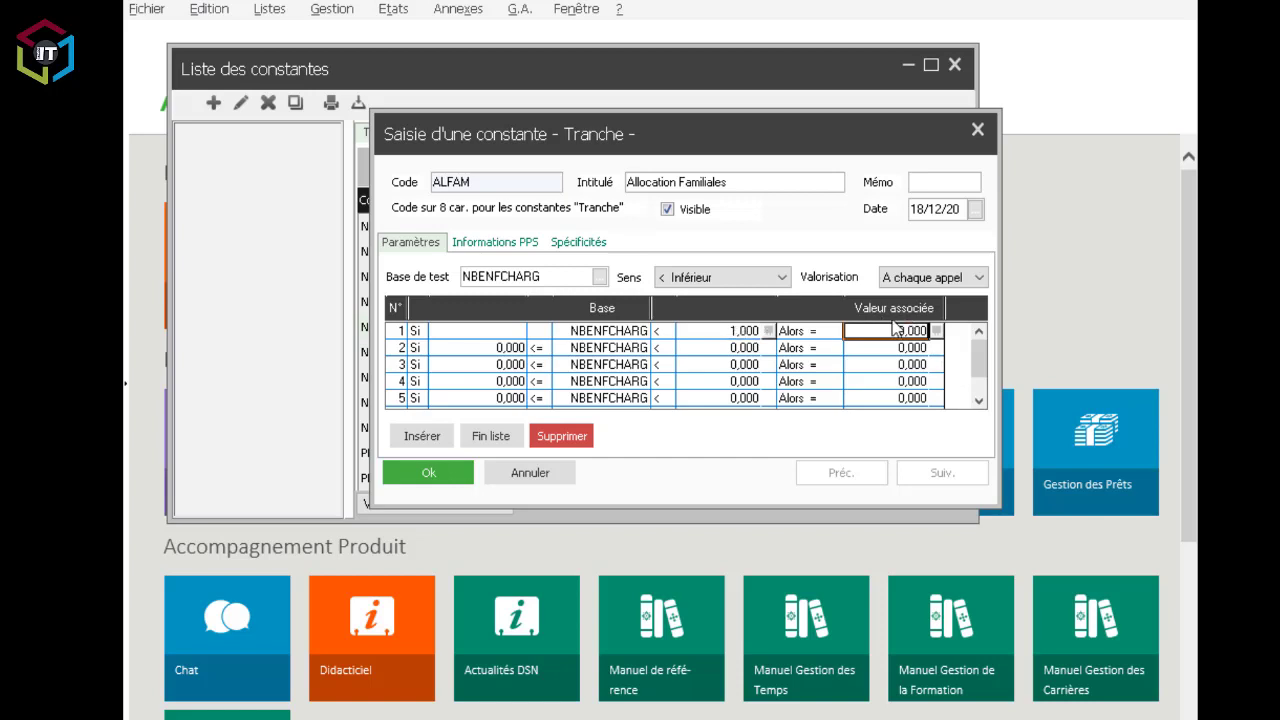
left_click(737, 348)
type("2")
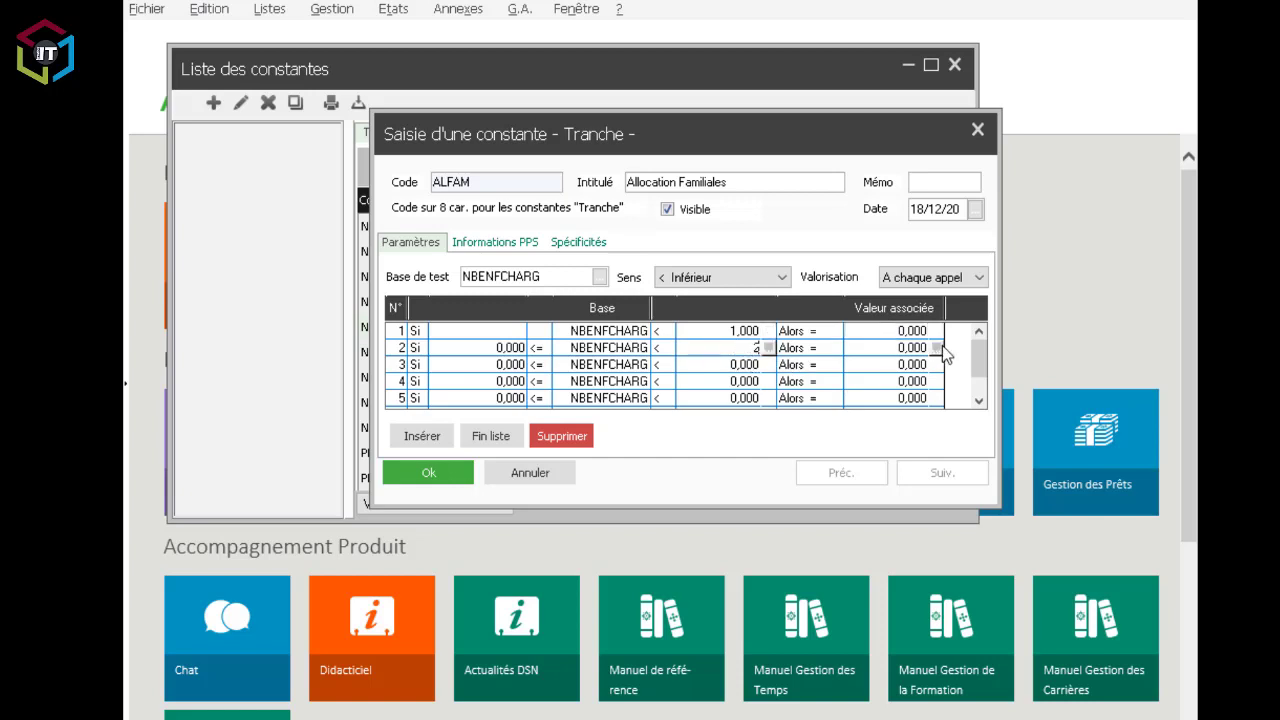
key("Tab")
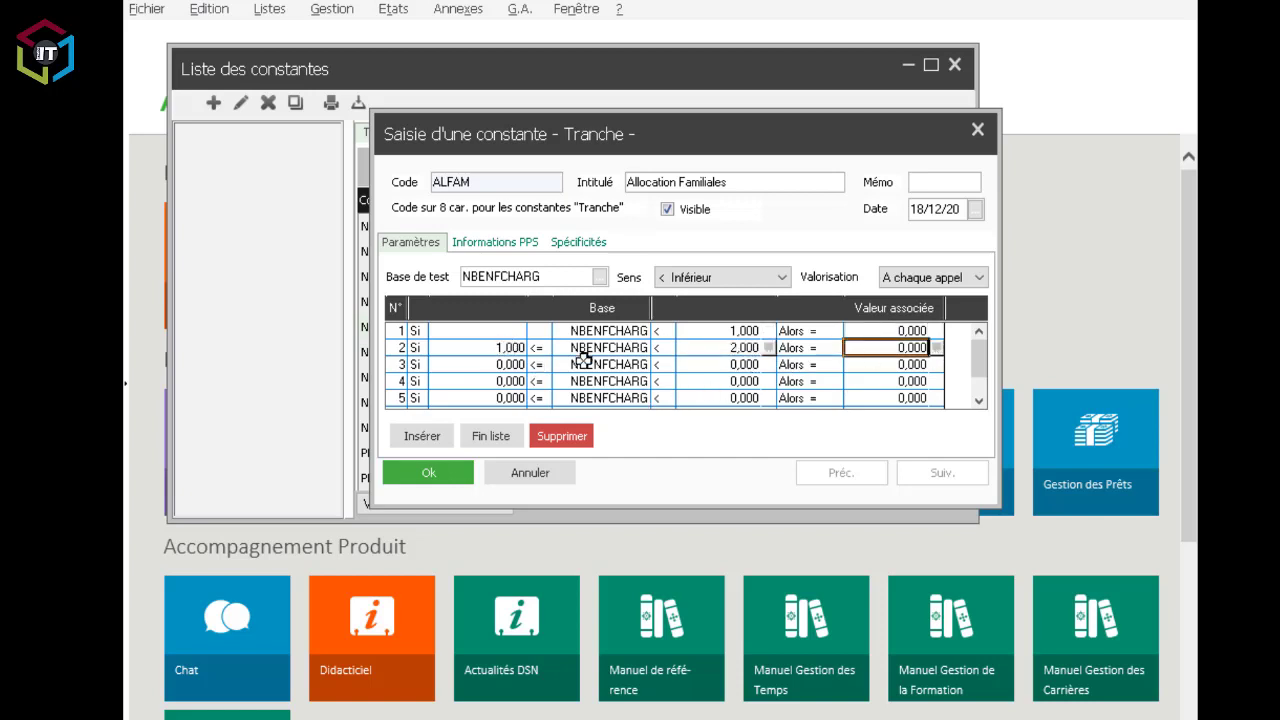
left_click(903, 351)
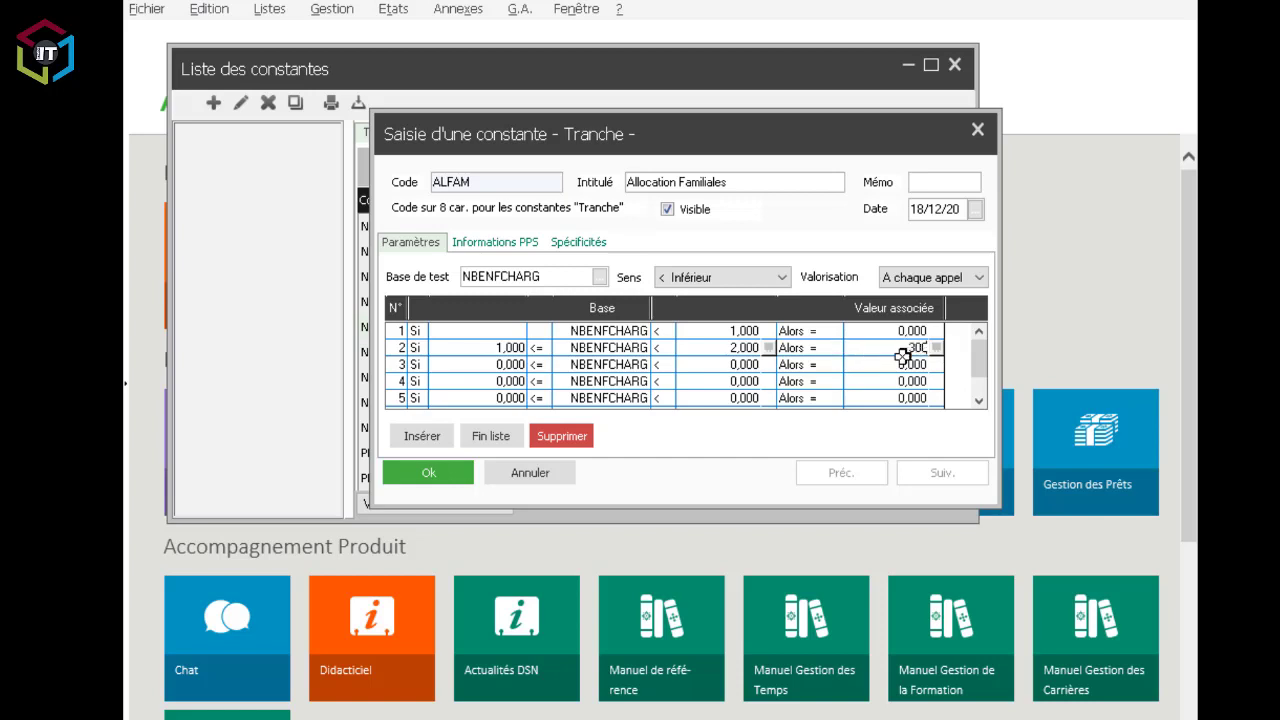
key("Tab")
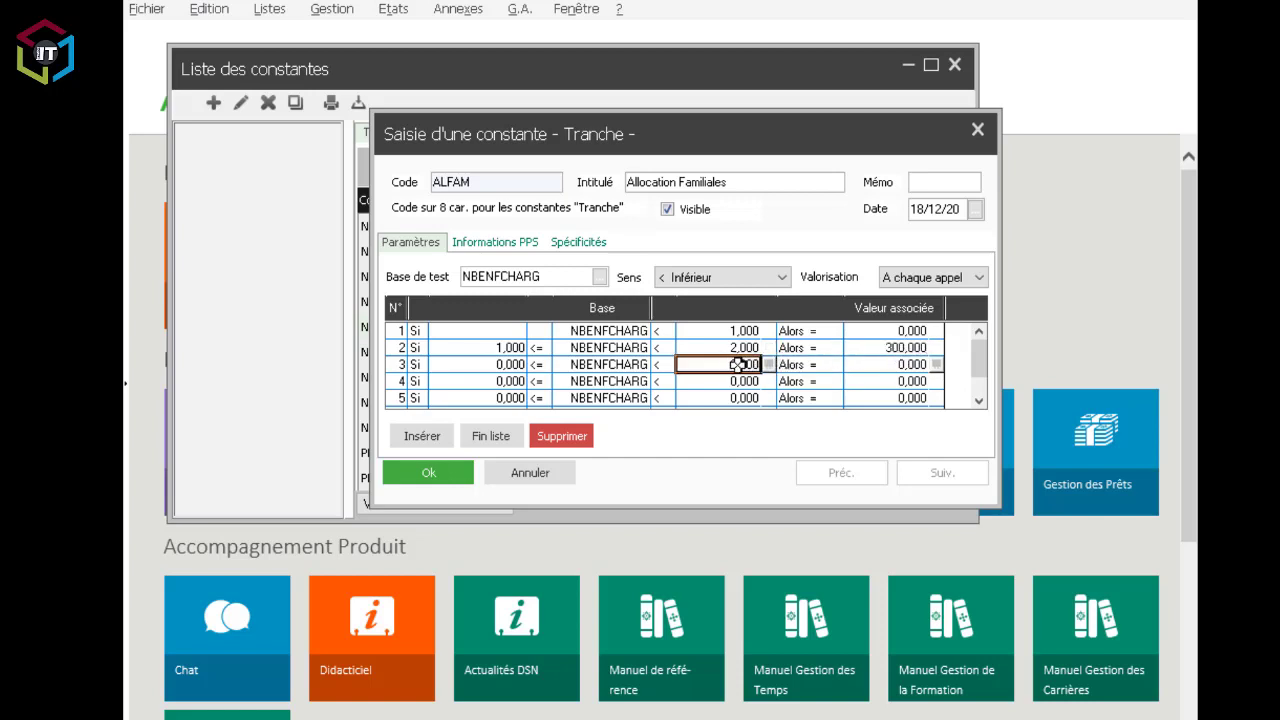
Give tranche 3 an upper limit of 3 with Valeur associée 600, and tranche 4 a limit of 4 with value 900.
type("3")
key("Tab")
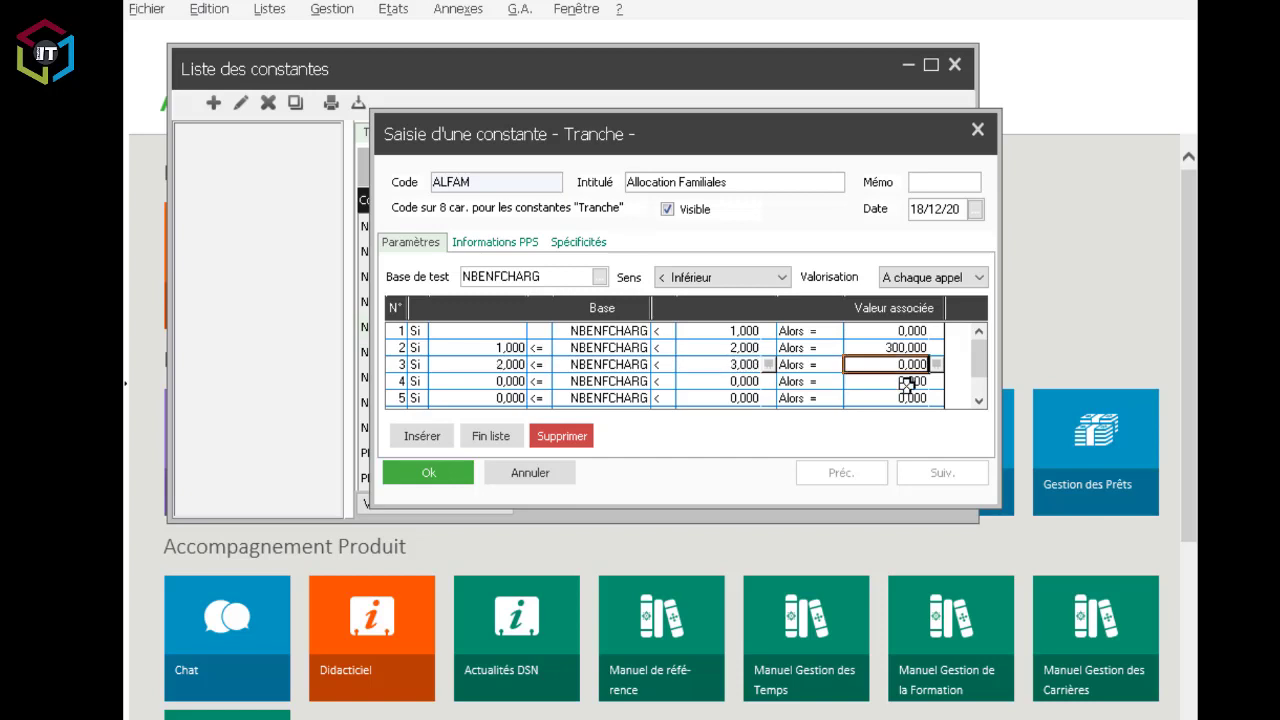
type("600")
key("Tab")
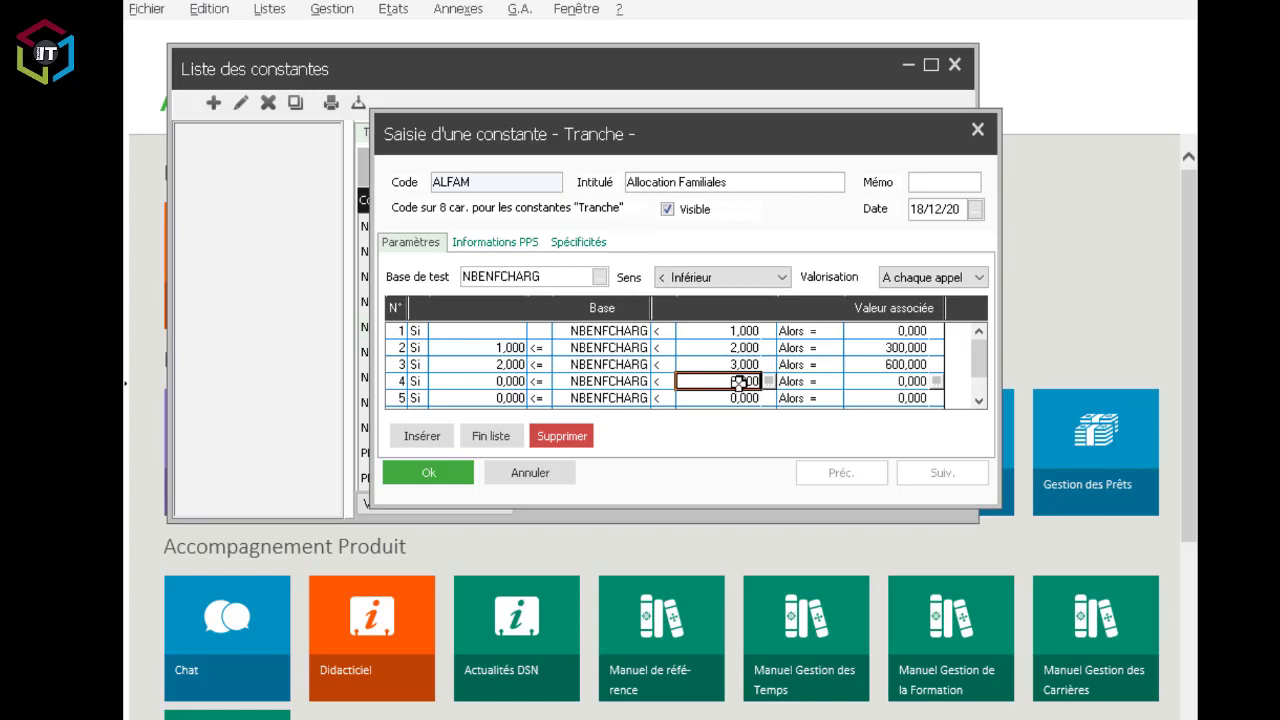
type("4")
key("Tab")
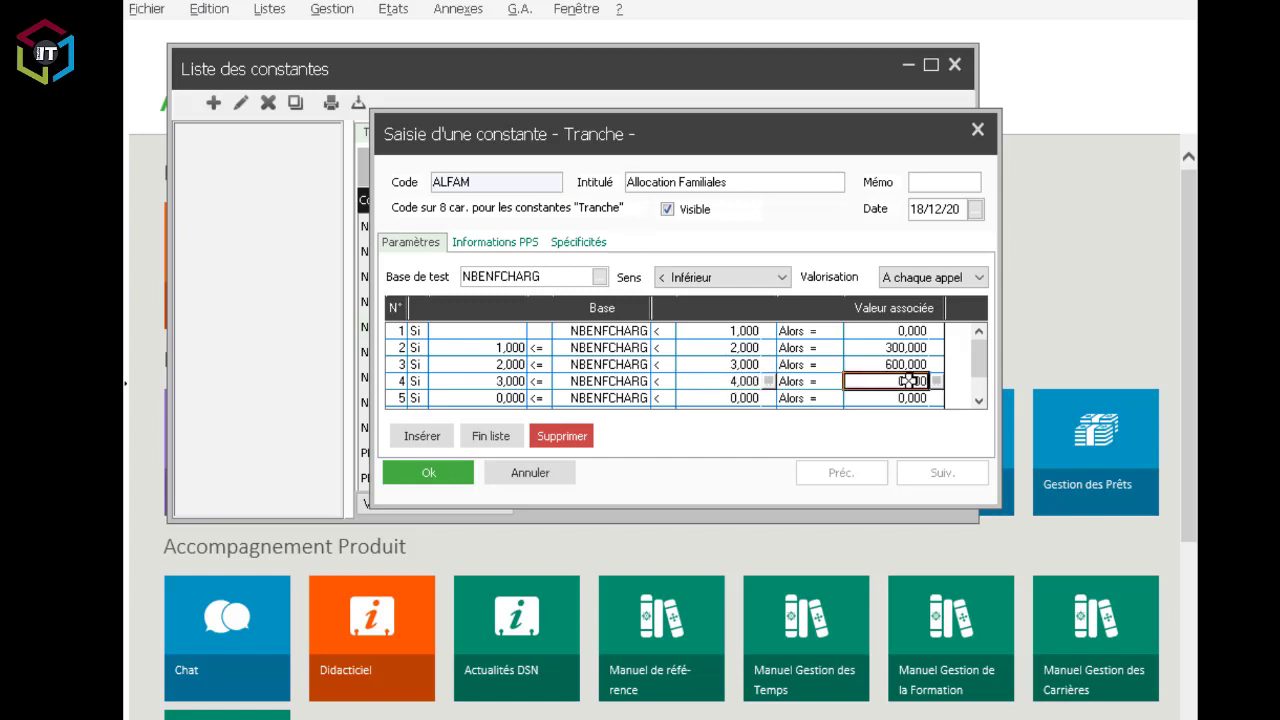
type("900")
key("Tab")
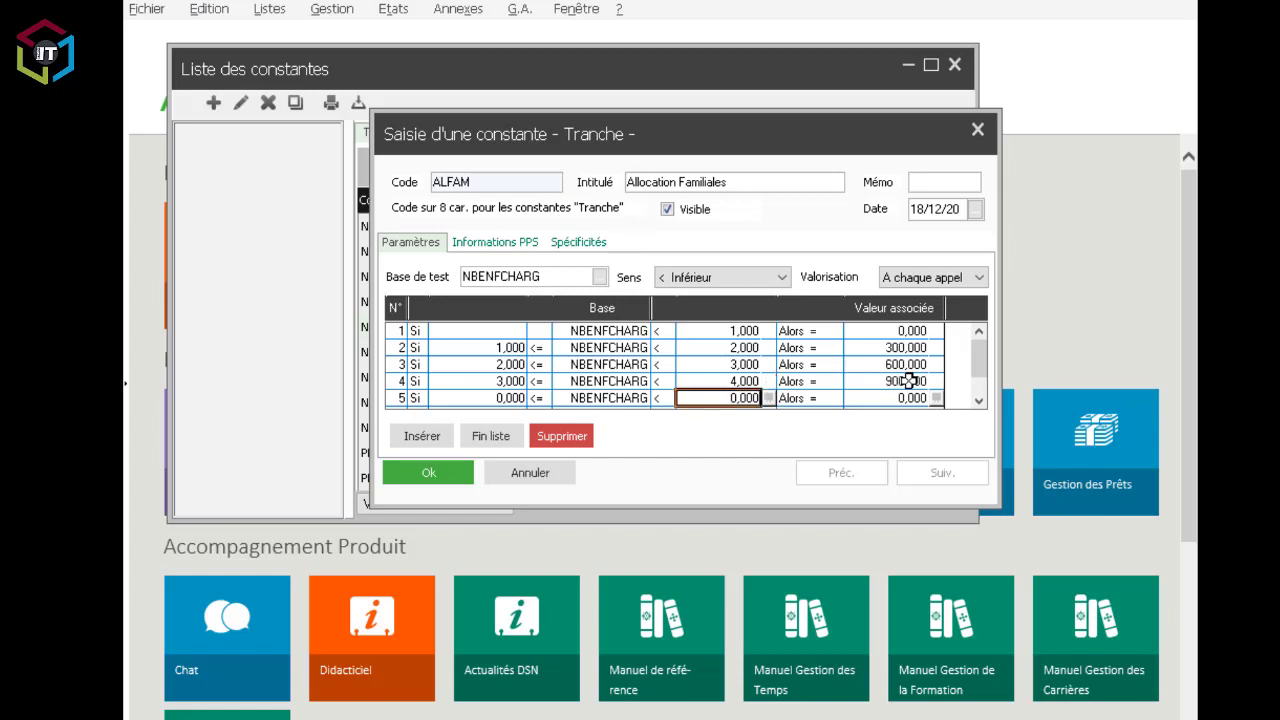
Give tranche 5 an upper limit of 5 with Valeur associée 936.
left_click_drag(978, 376, 978, 394)
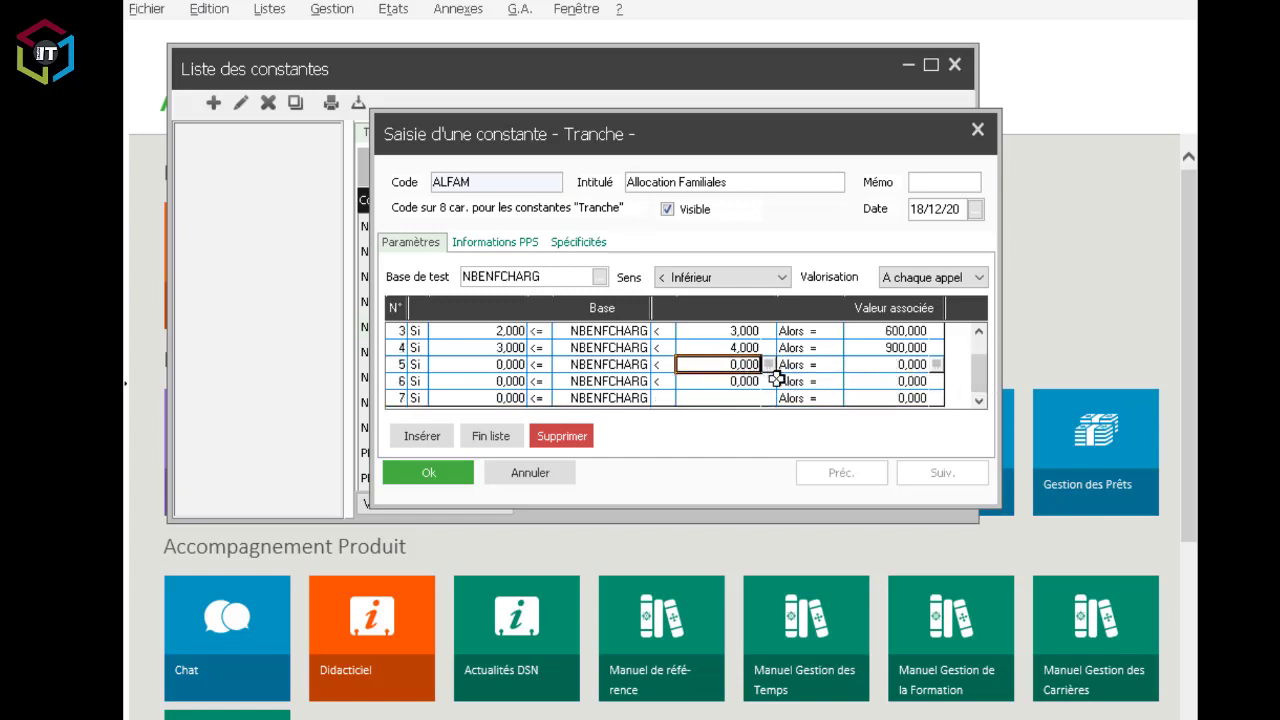
type("5")
key("Tab")
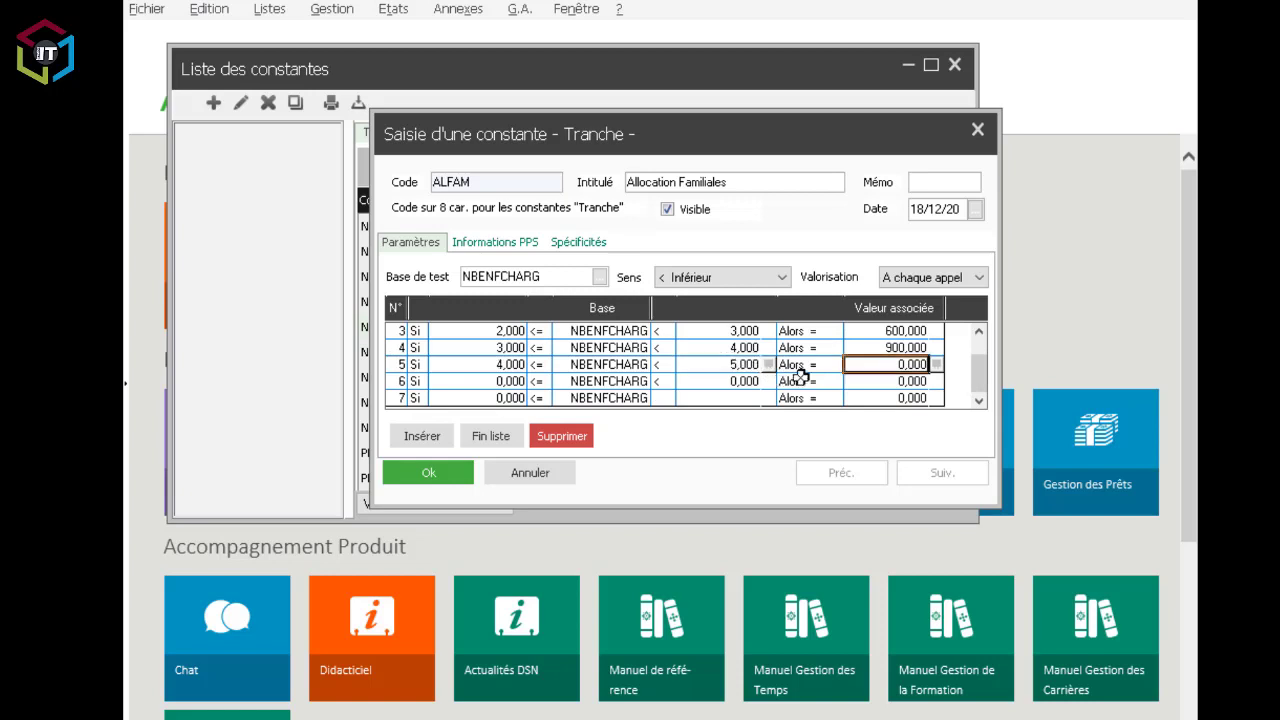
left_click(904, 370)
type("3")
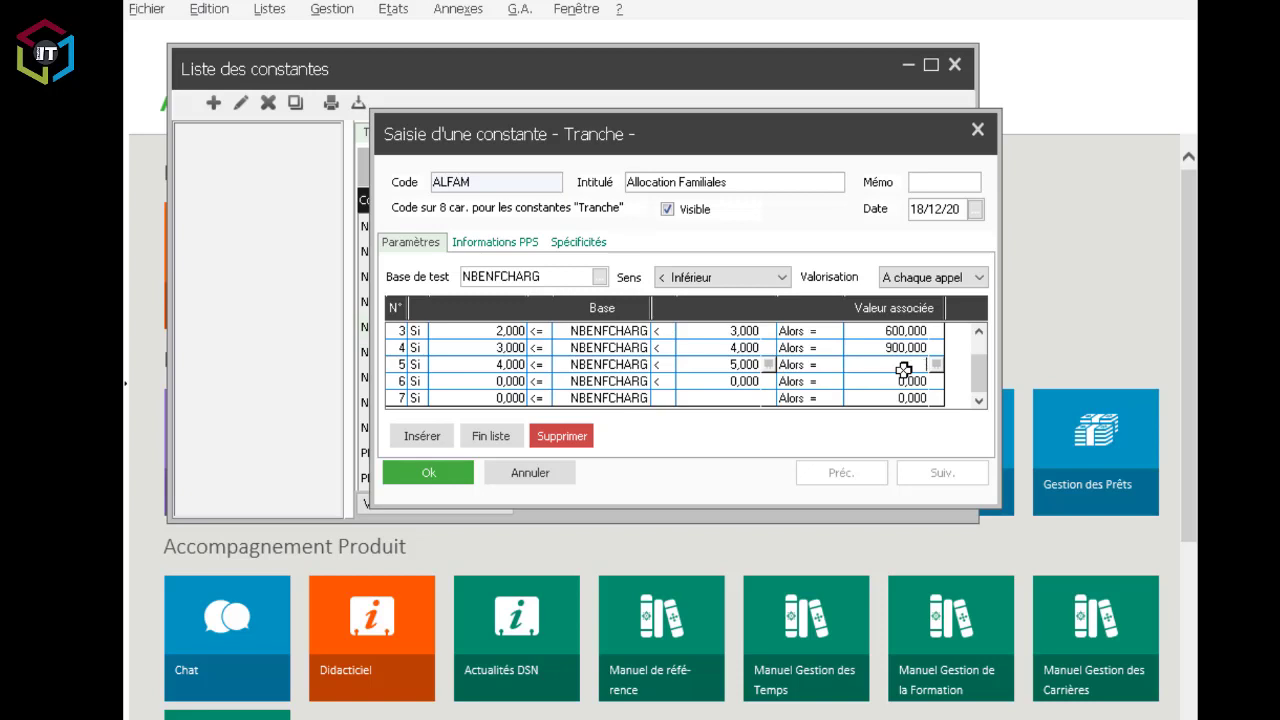
type("36")
key("Tab")
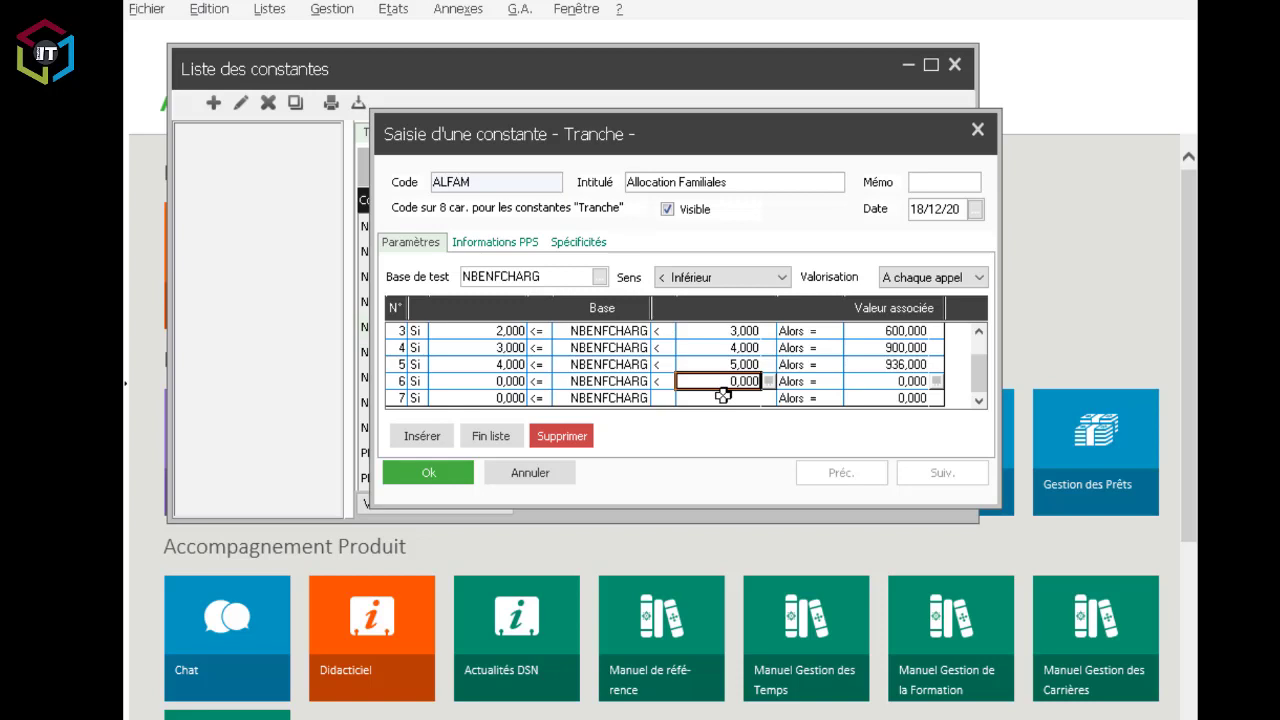
Give tranche 6 an upper limit of 6 with Valeur associée 972.
type("6")
left_click(890, 381)
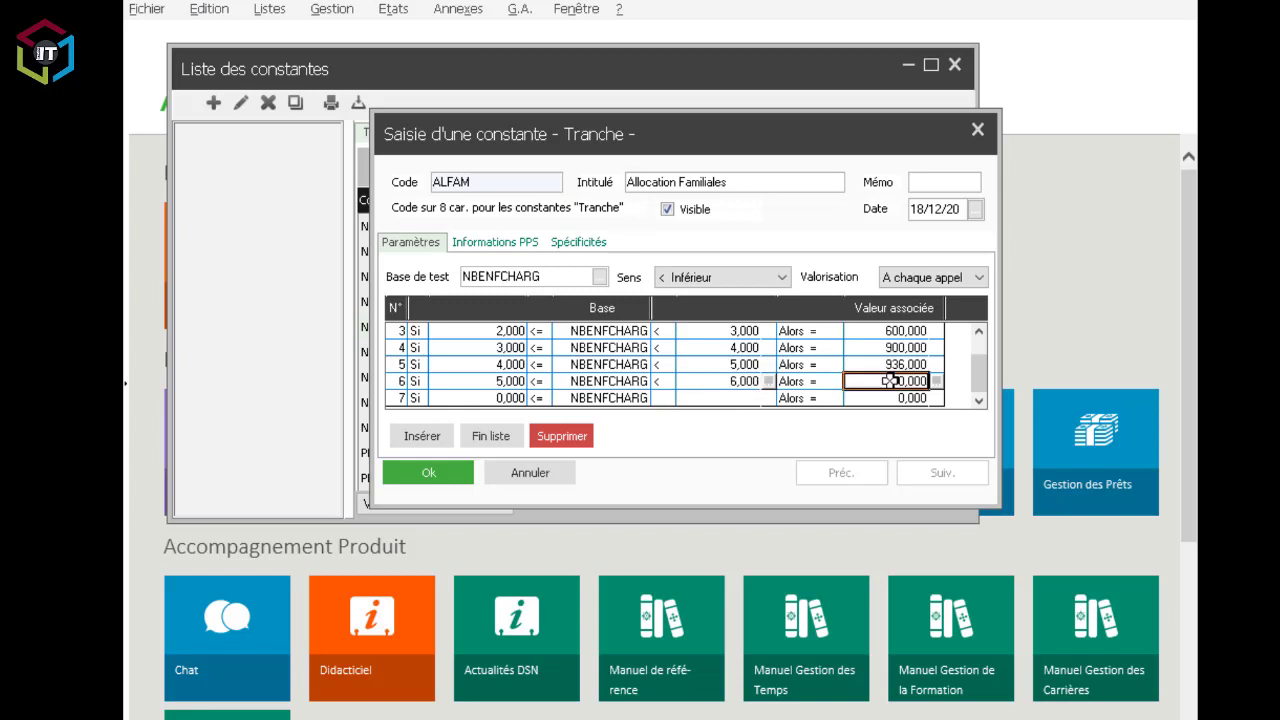
type("972")
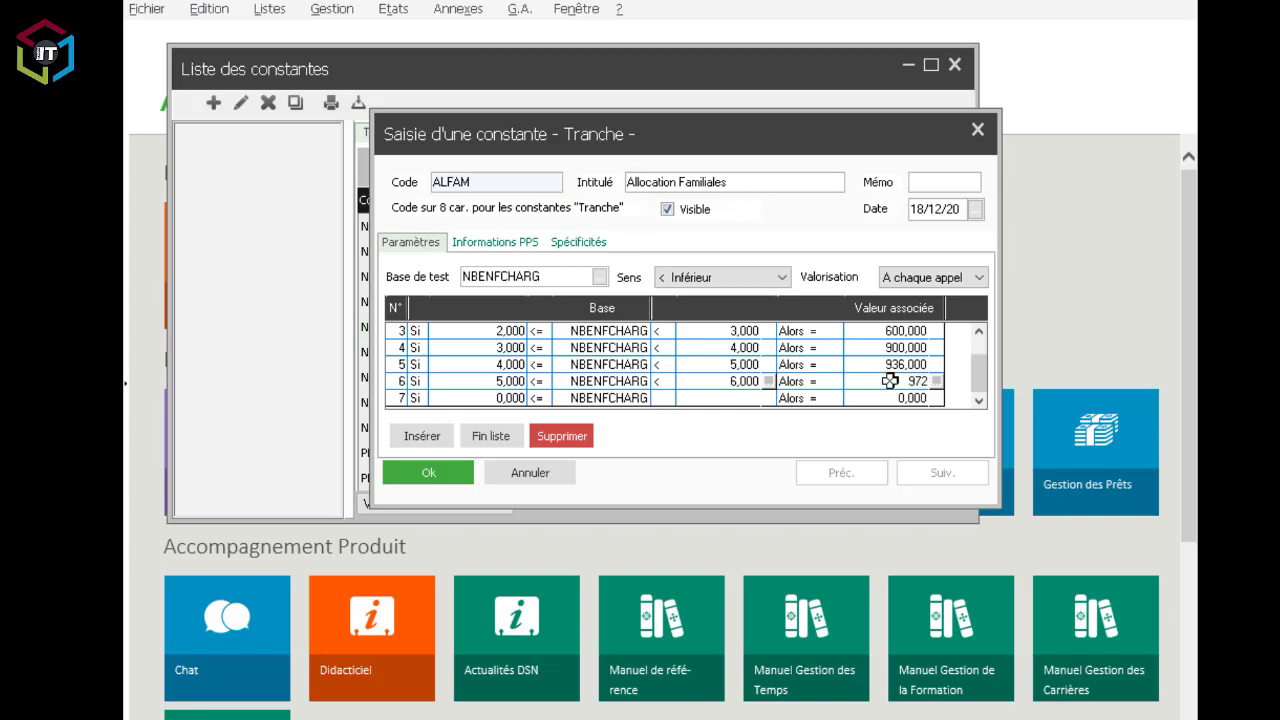
key("Return")
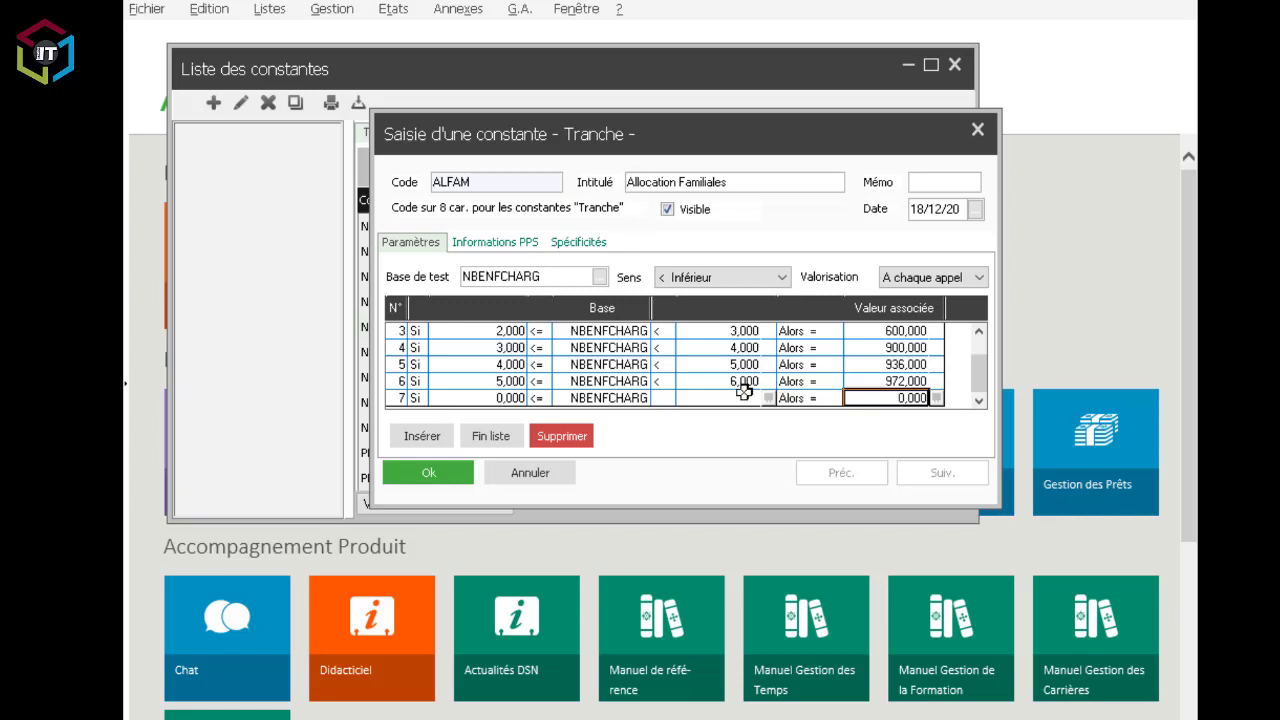
Set the Valeur associée of the last tranche to 1008 and insert another tranche row.
type("10")
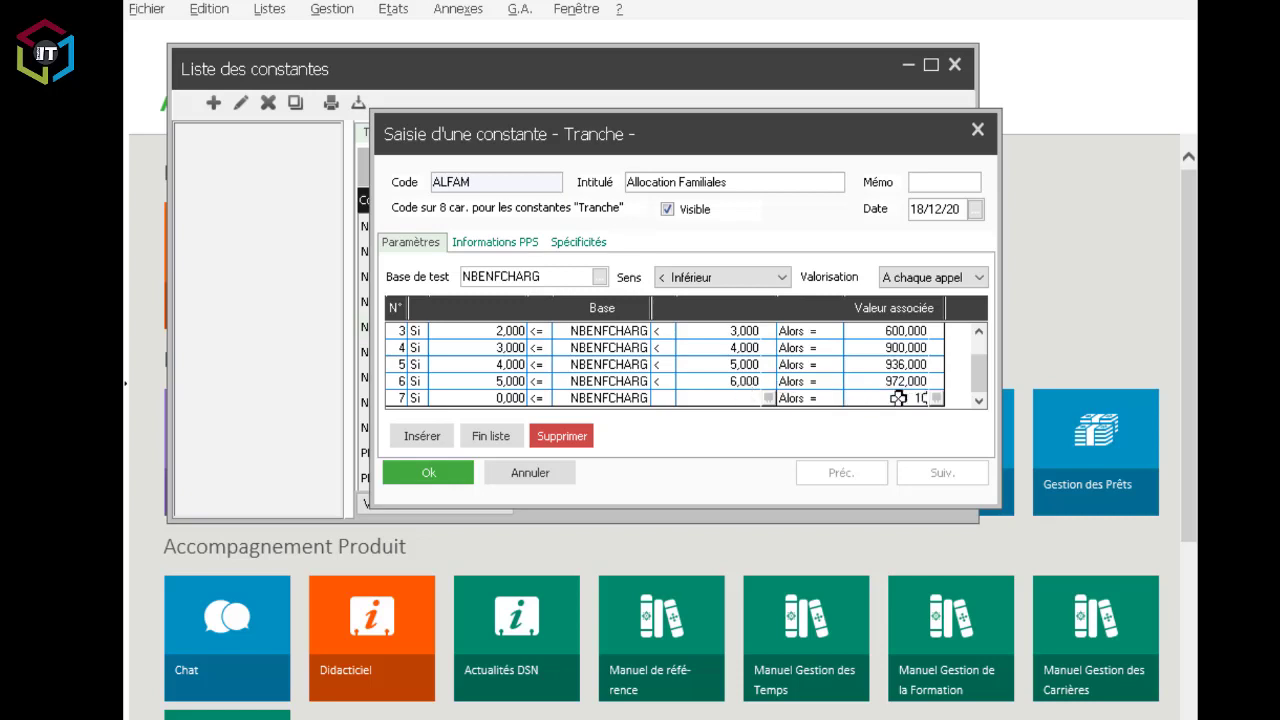
key("Return")
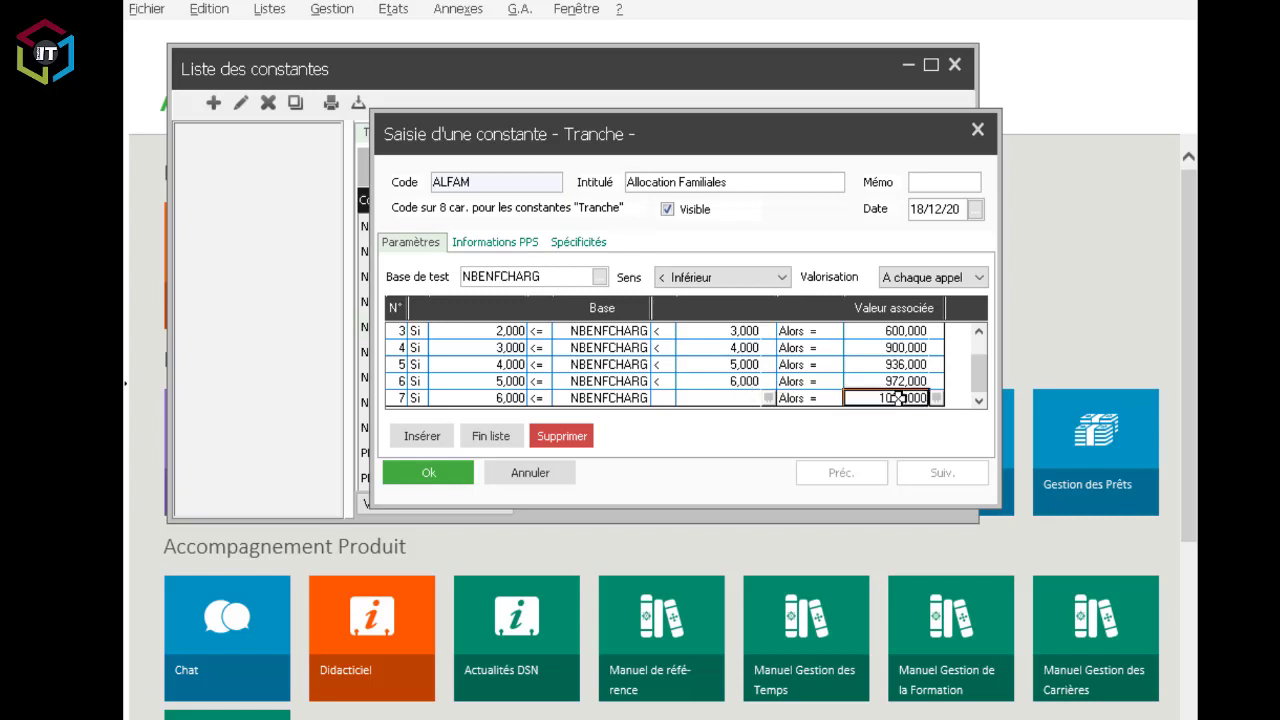
left_click(438, 444)
left_click(978, 400)
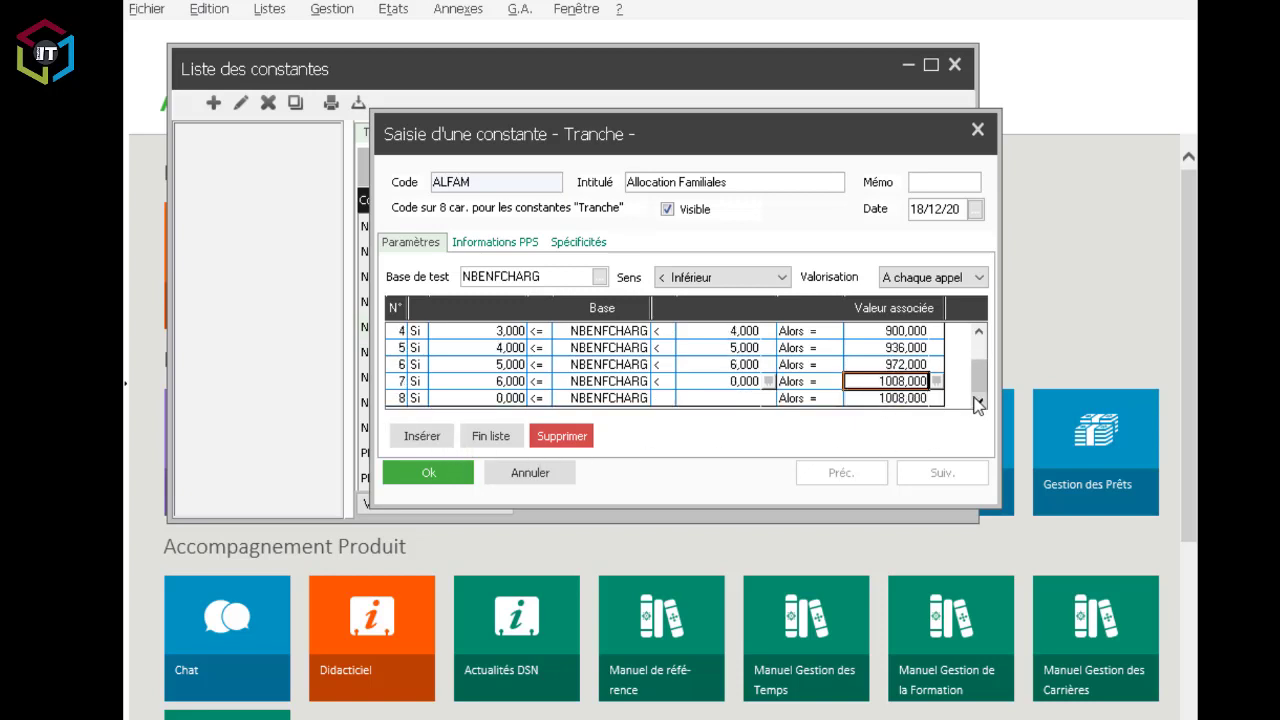
Clear the Valeur associée of tranche 8 to 0 and set the upper limit of tranche 7 to 7.
left_click(891, 398)
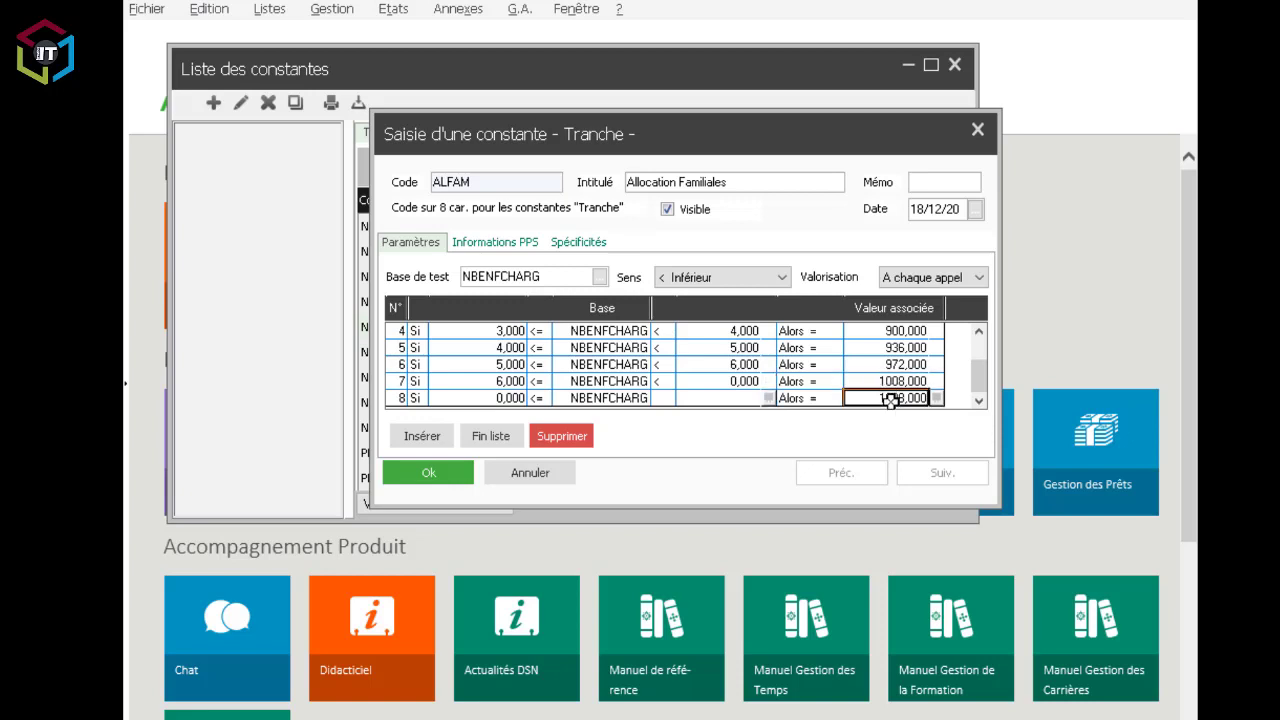
key("Delete")
left_click(755, 381)
type("7")
key("Tab")
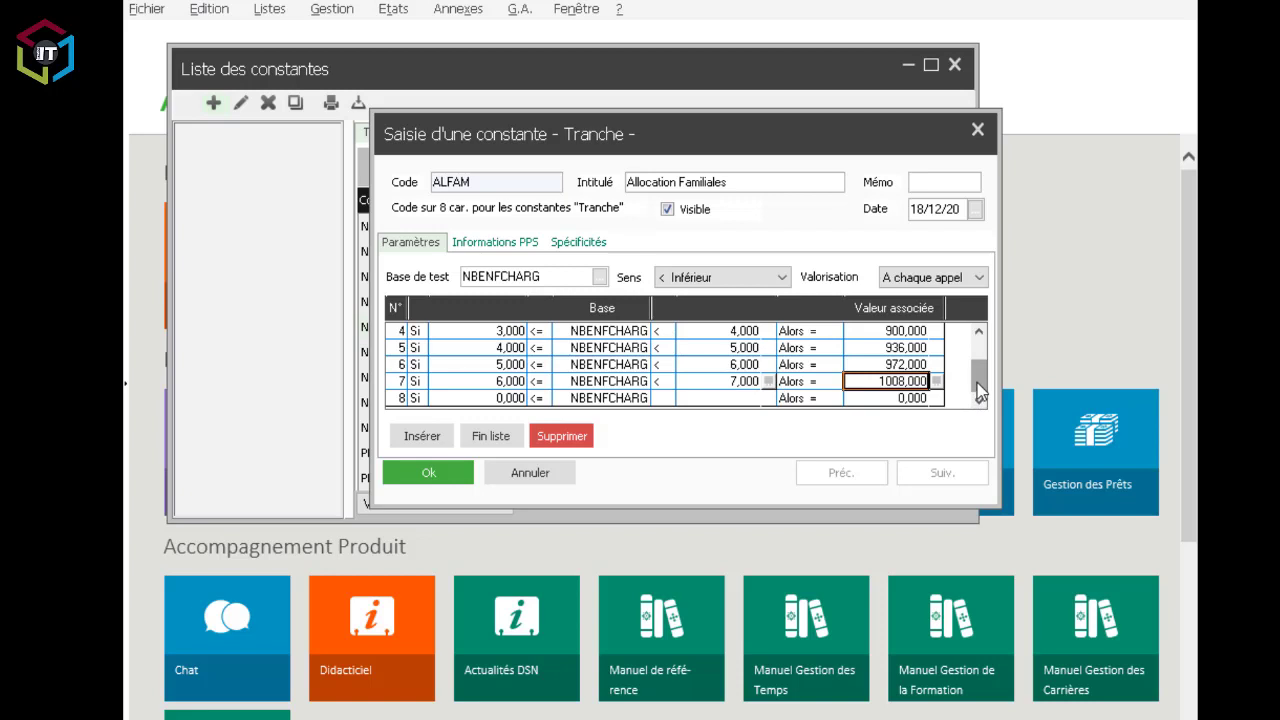
Review the upper limits and associated values of tranches 1 to 7 row by row.
left_click_drag(980, 392, 980, 342)
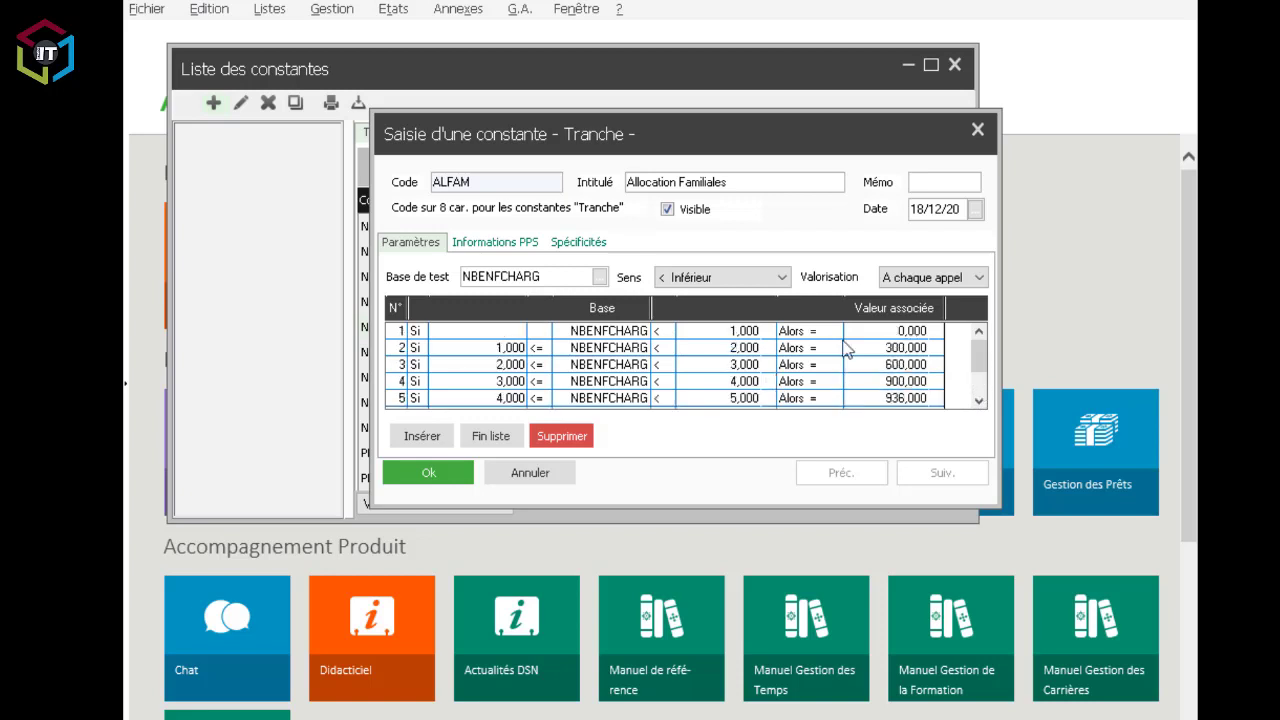
left_click(740, 330)
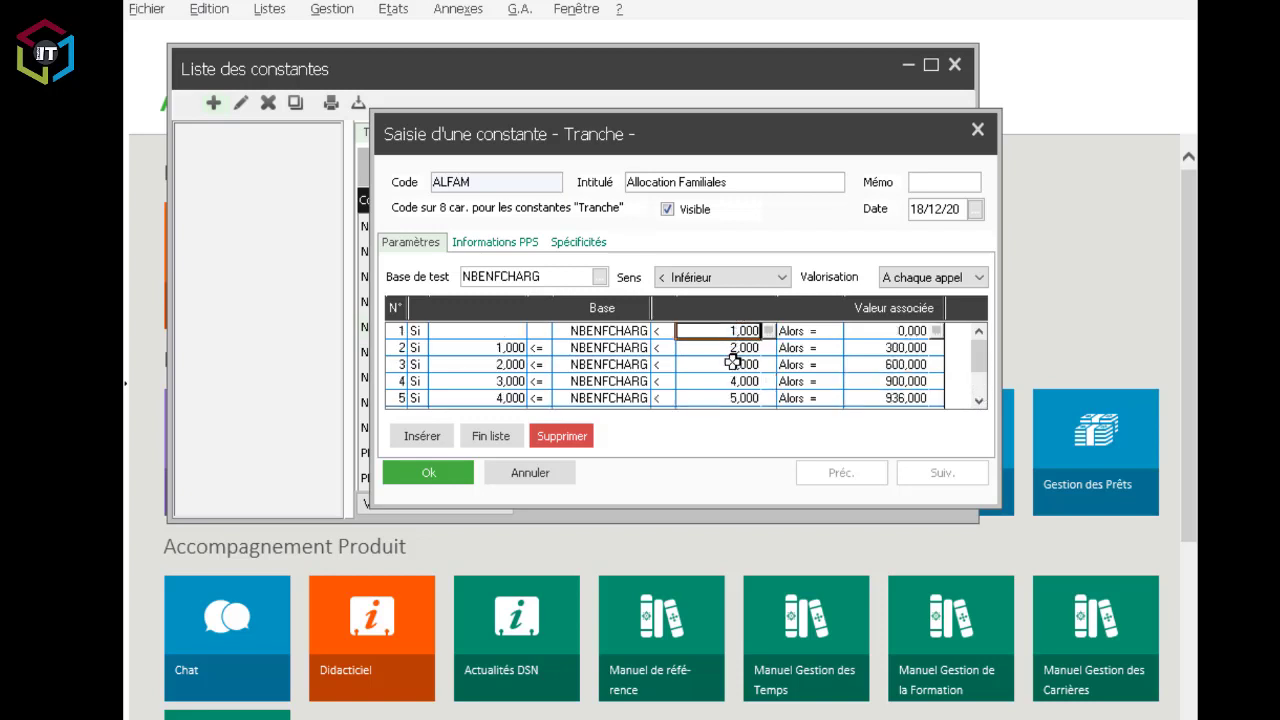
left_click(907, 332)
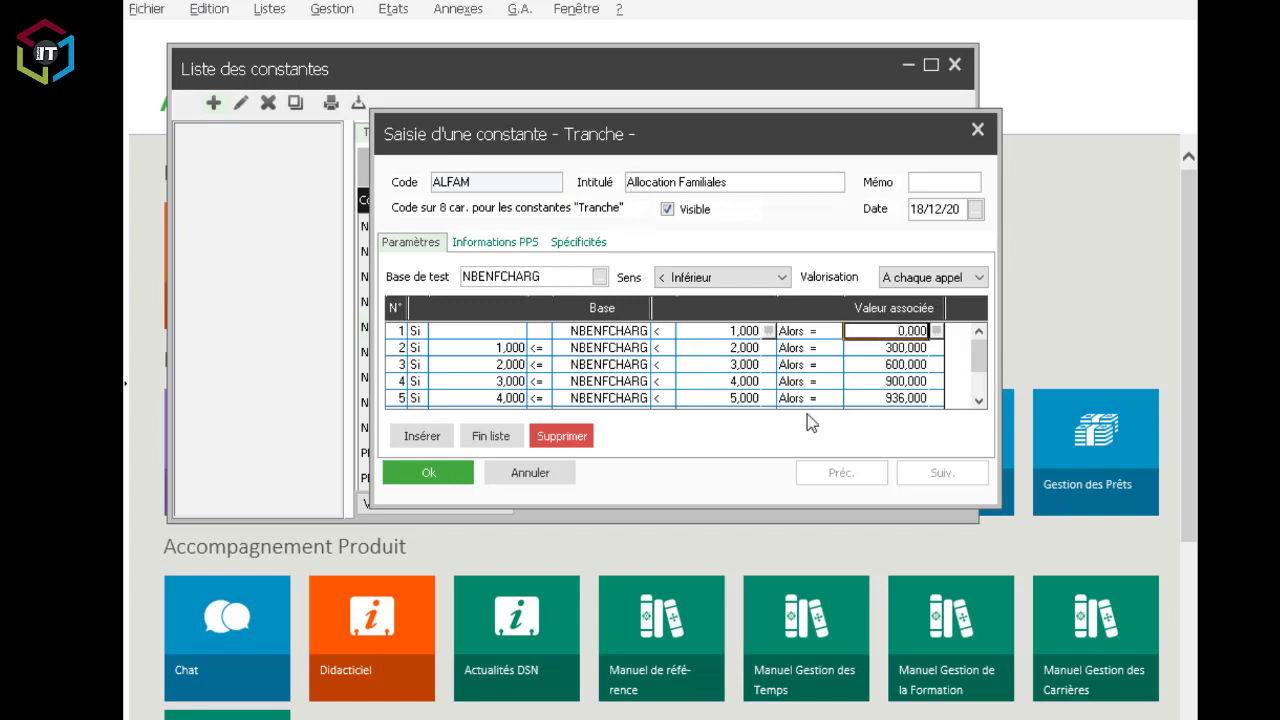
left_click(748, 348)
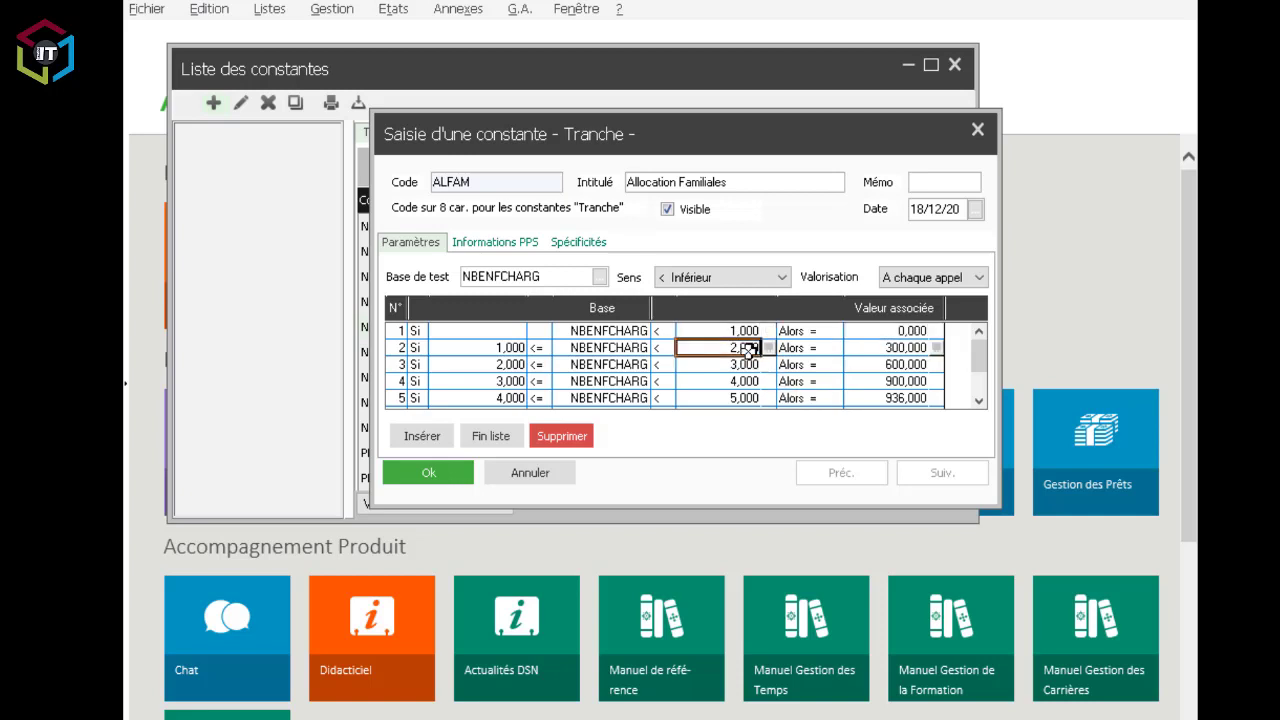
left_click(907, 349)
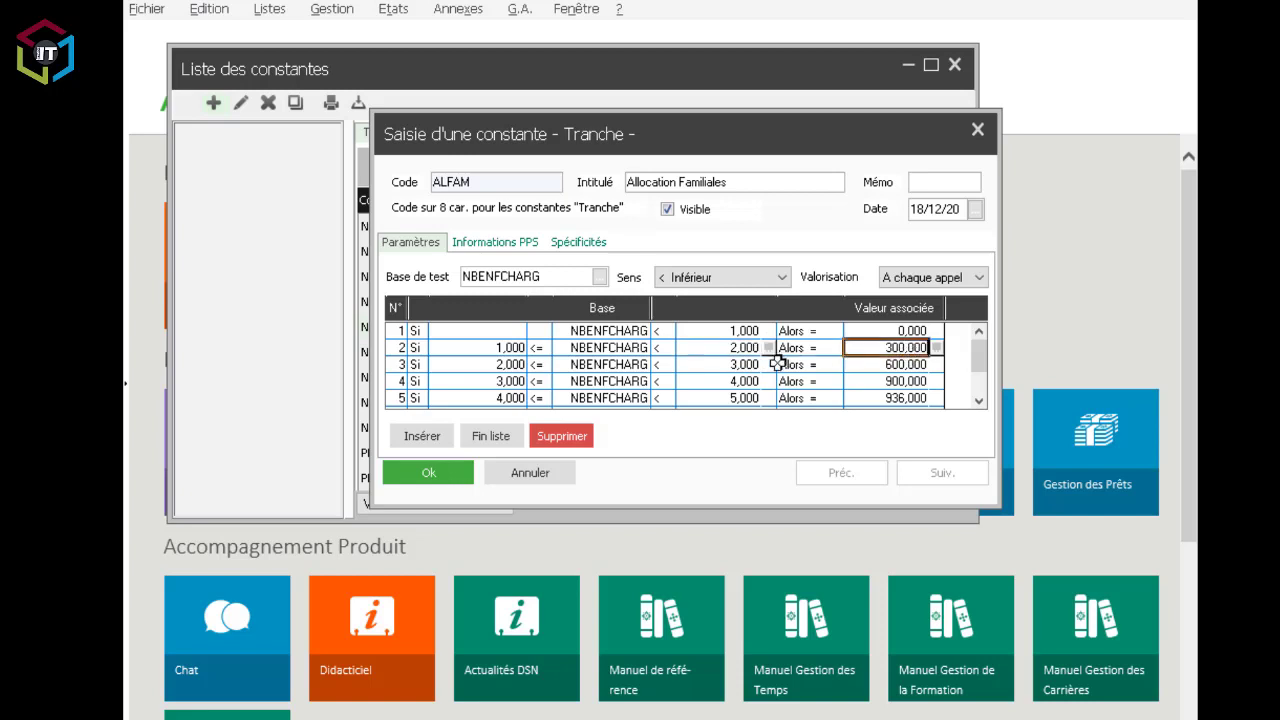
left_click(744, 366)
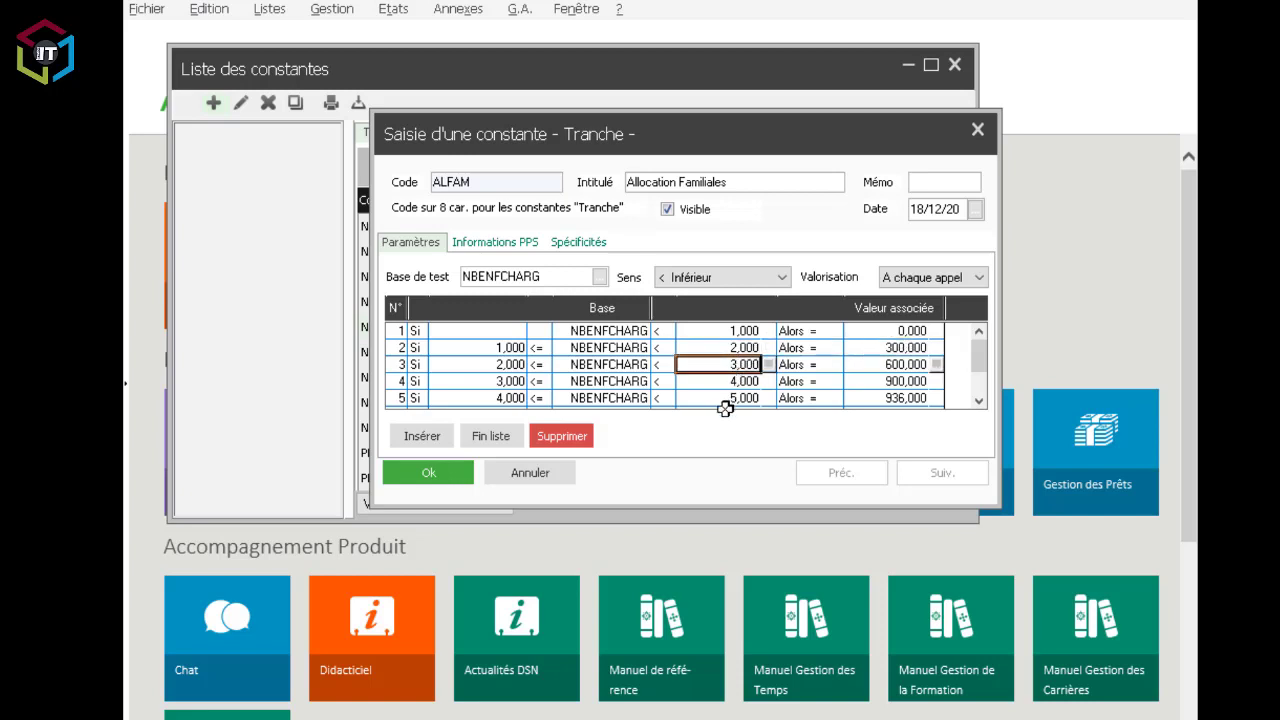
left_click(902, 365)
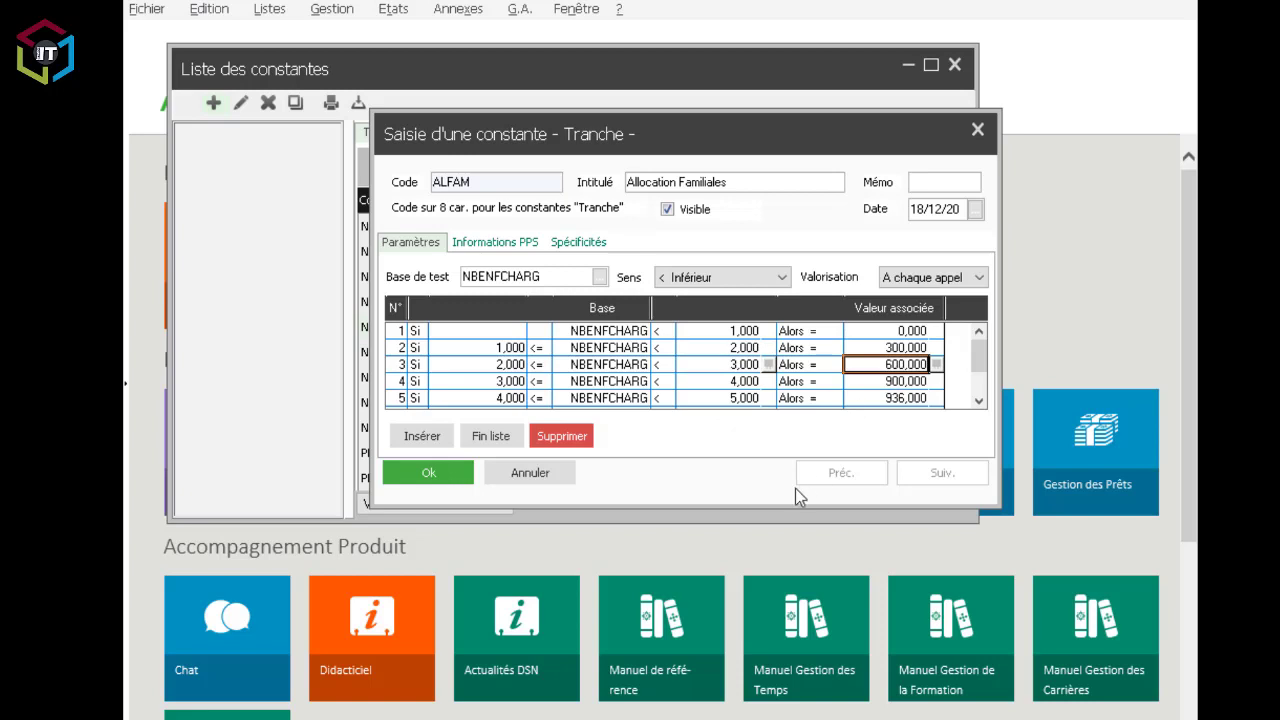
left_click(746, 381)
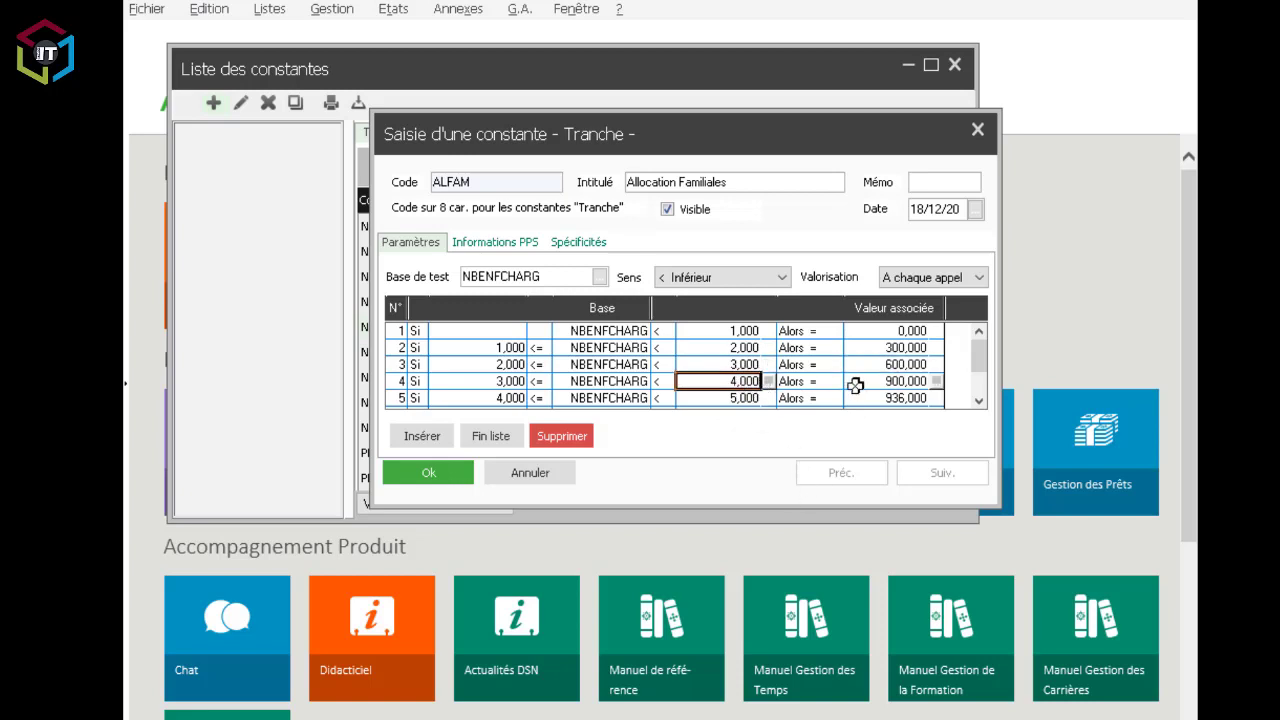
left_click(882, 383)
left_click(758, 397)
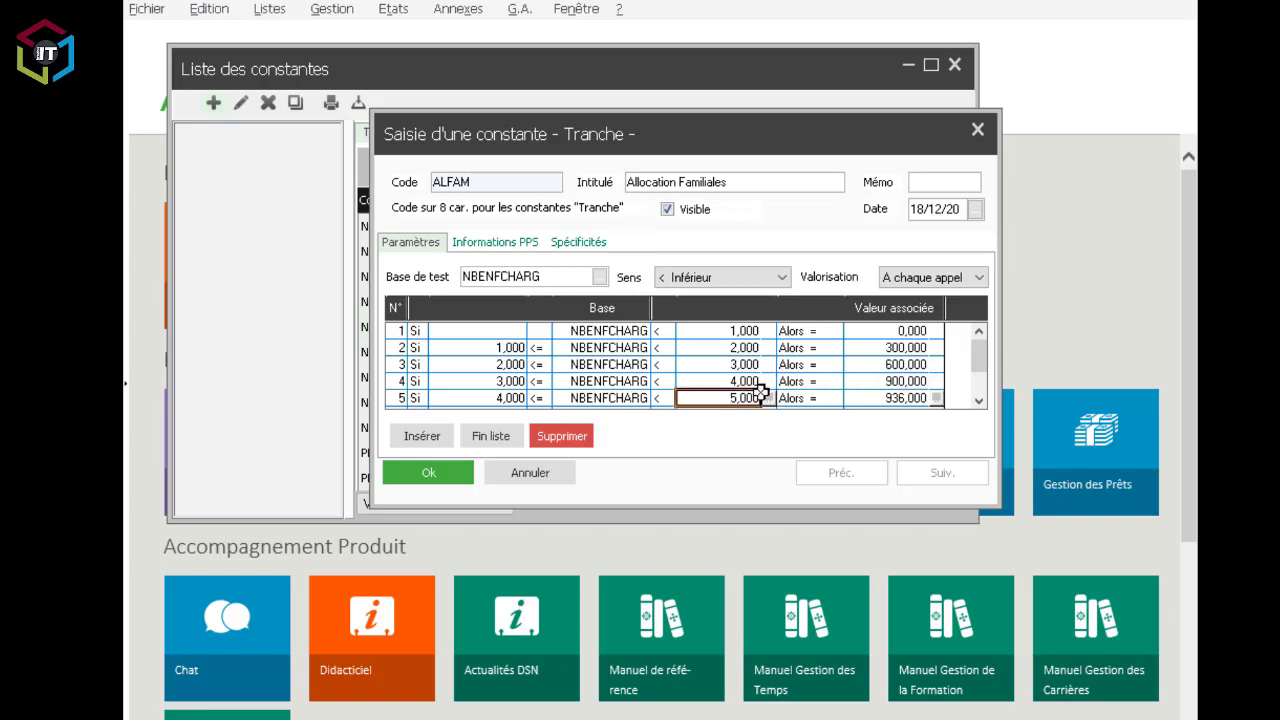
left_click(979, 400)
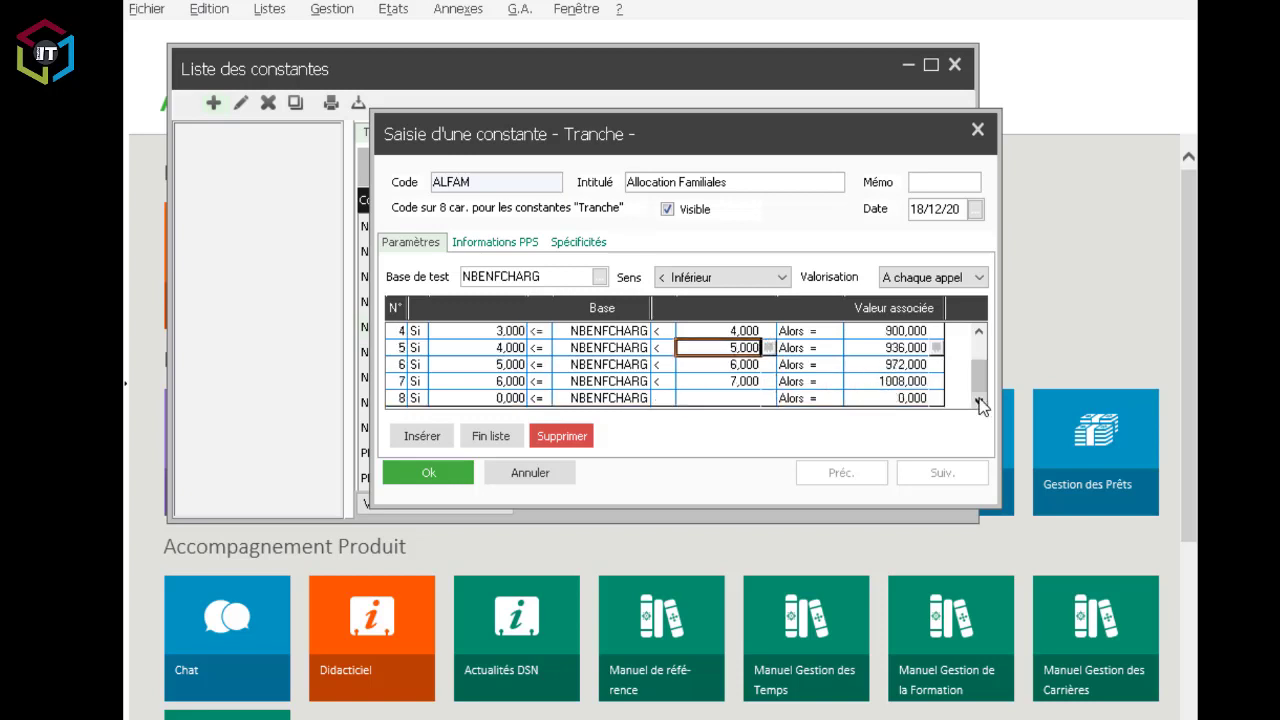
left_click(900, 381)
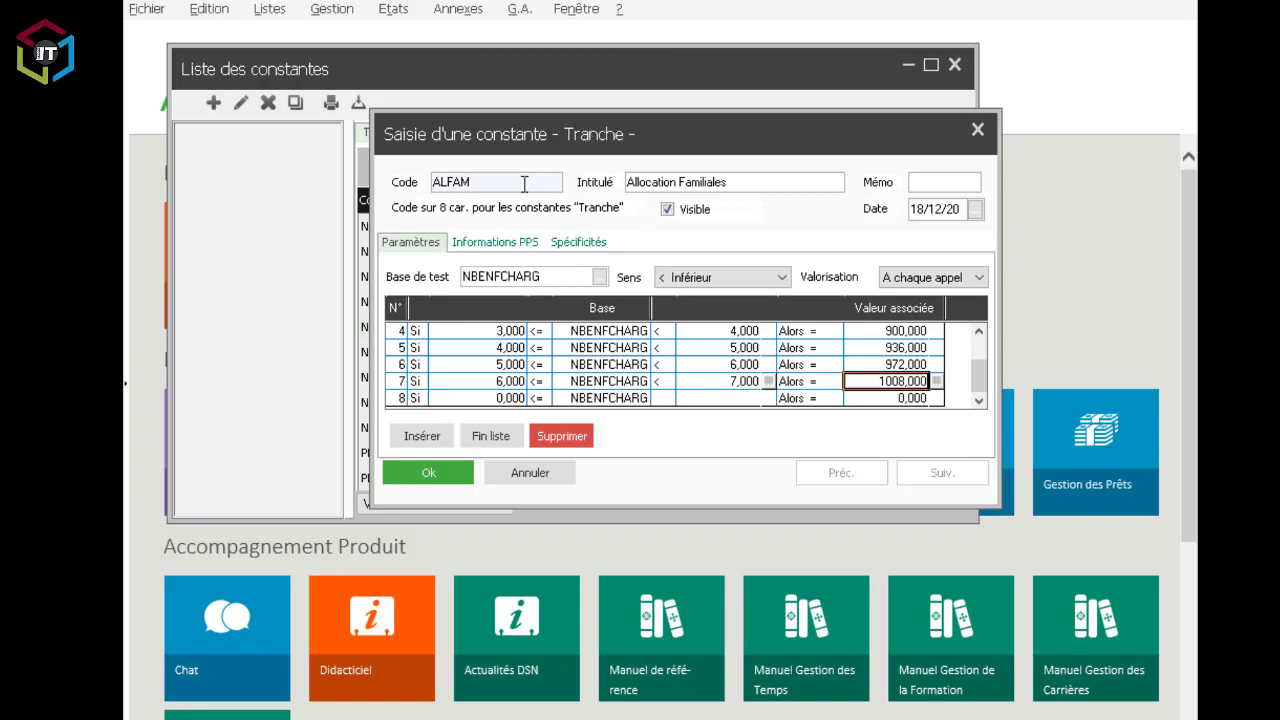
Check the constant's Code, Intitulé and Base de test, looking up NBENFCHARG in the constants list without changing it.
left_click(482, 180)
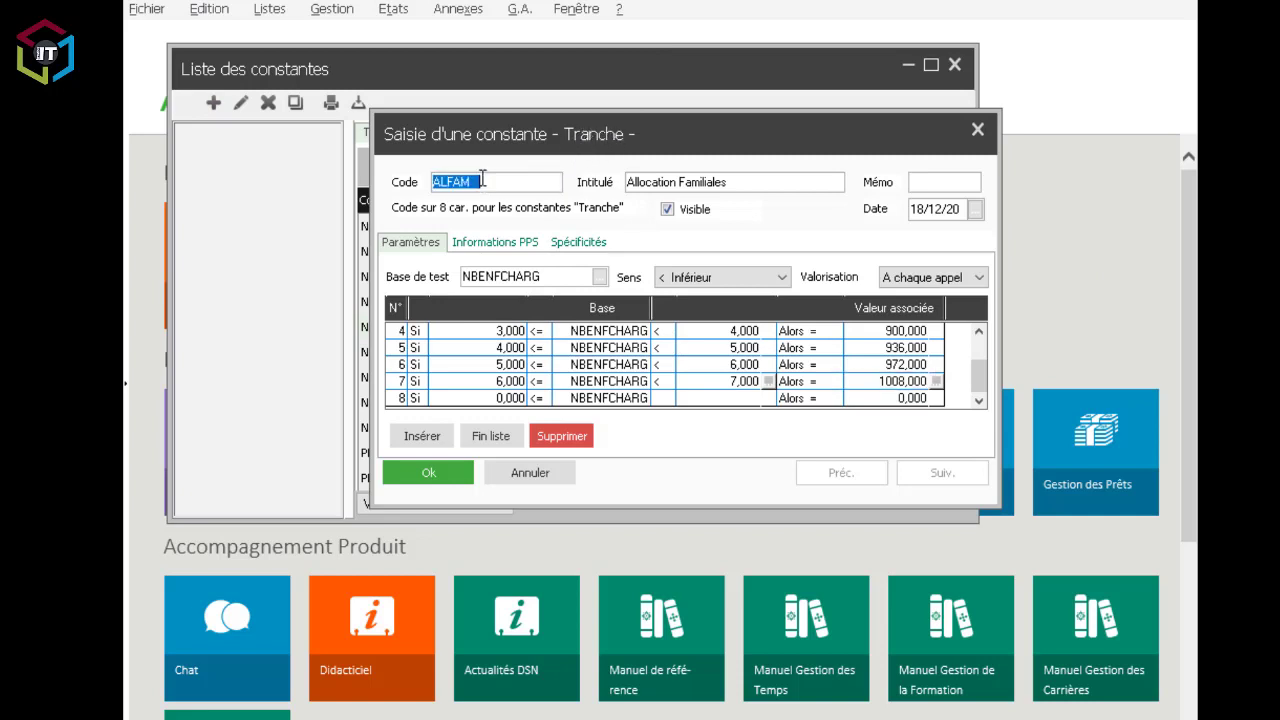
left_click(754, 178)
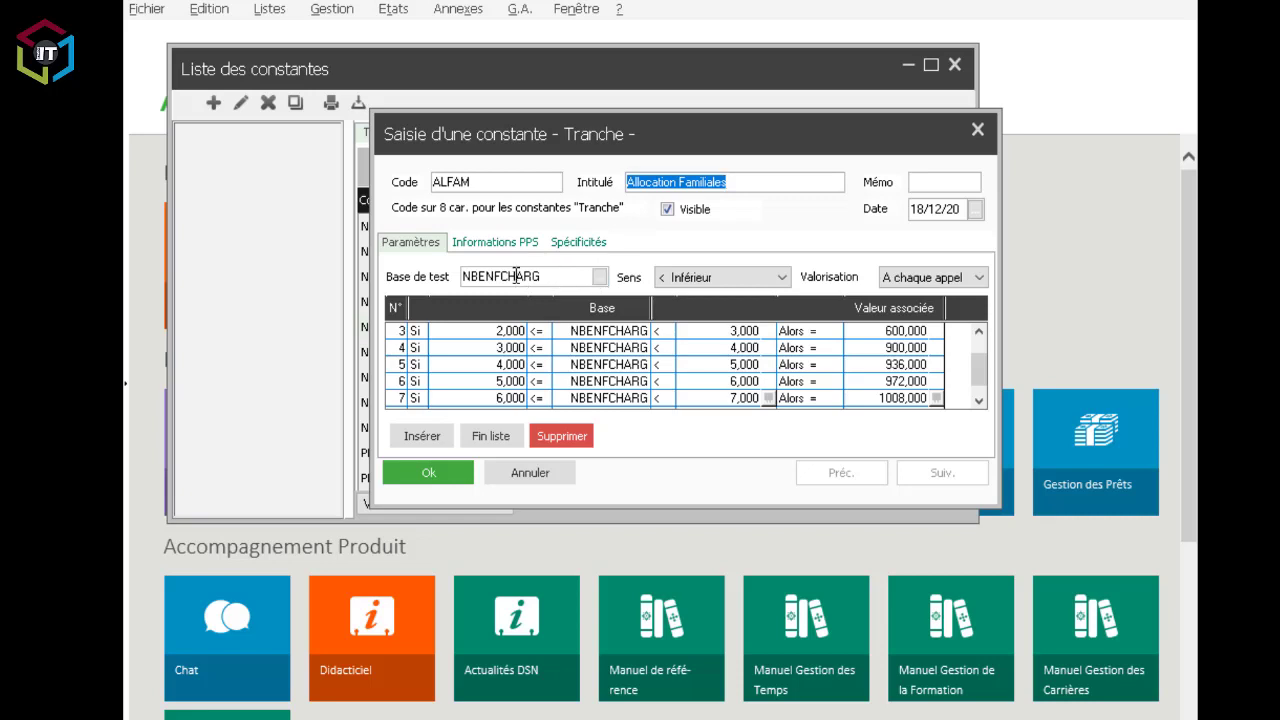
left_click(600, 279)
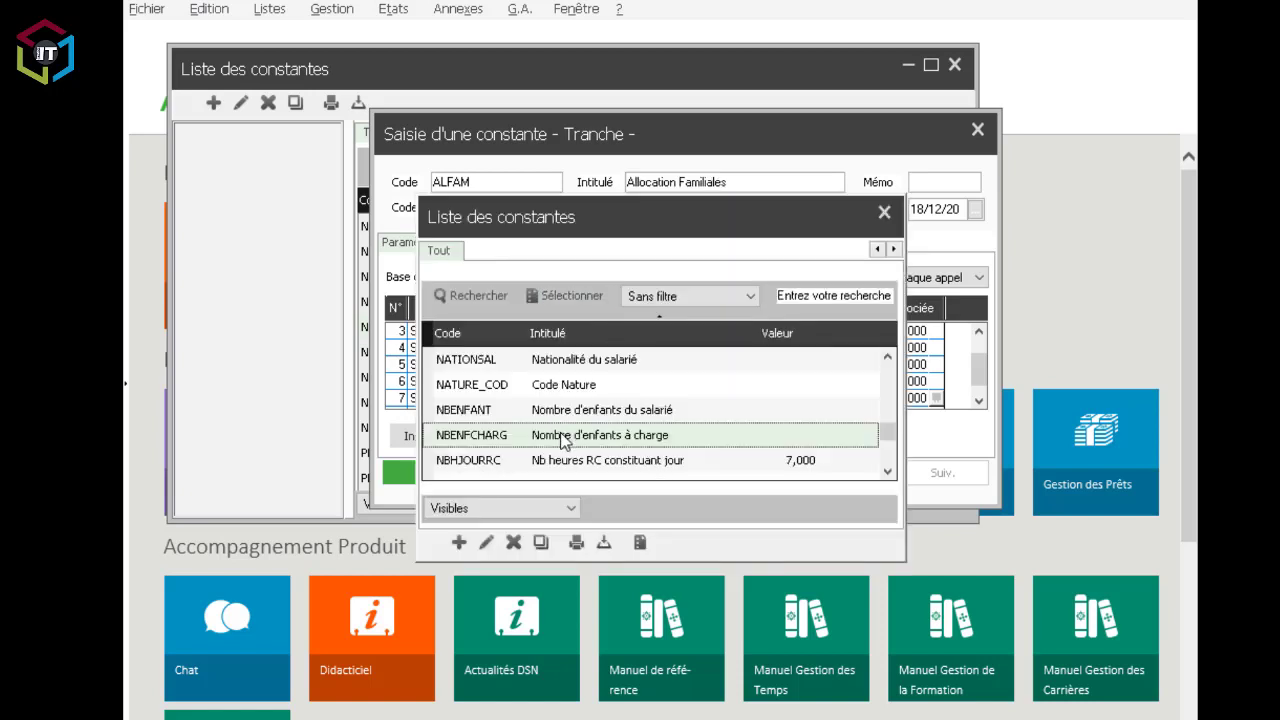
left_click(882, 213)
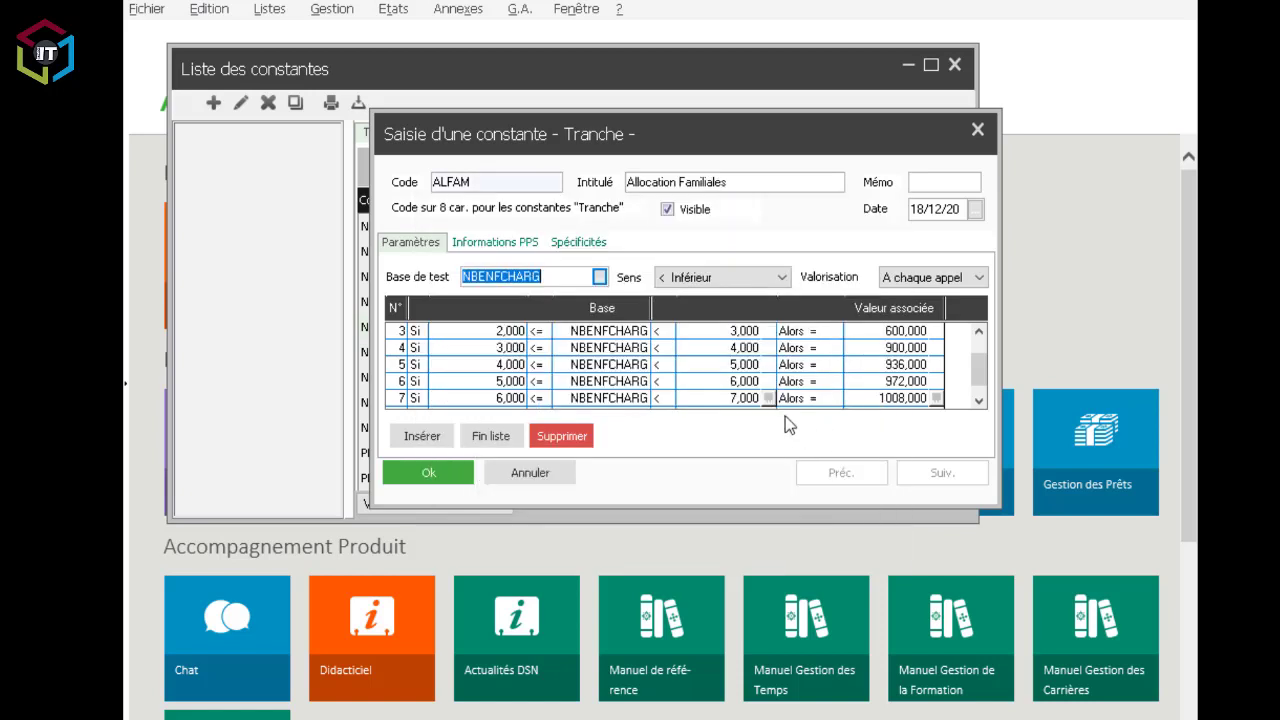
left_click_drag(980, 375, 970, 348)
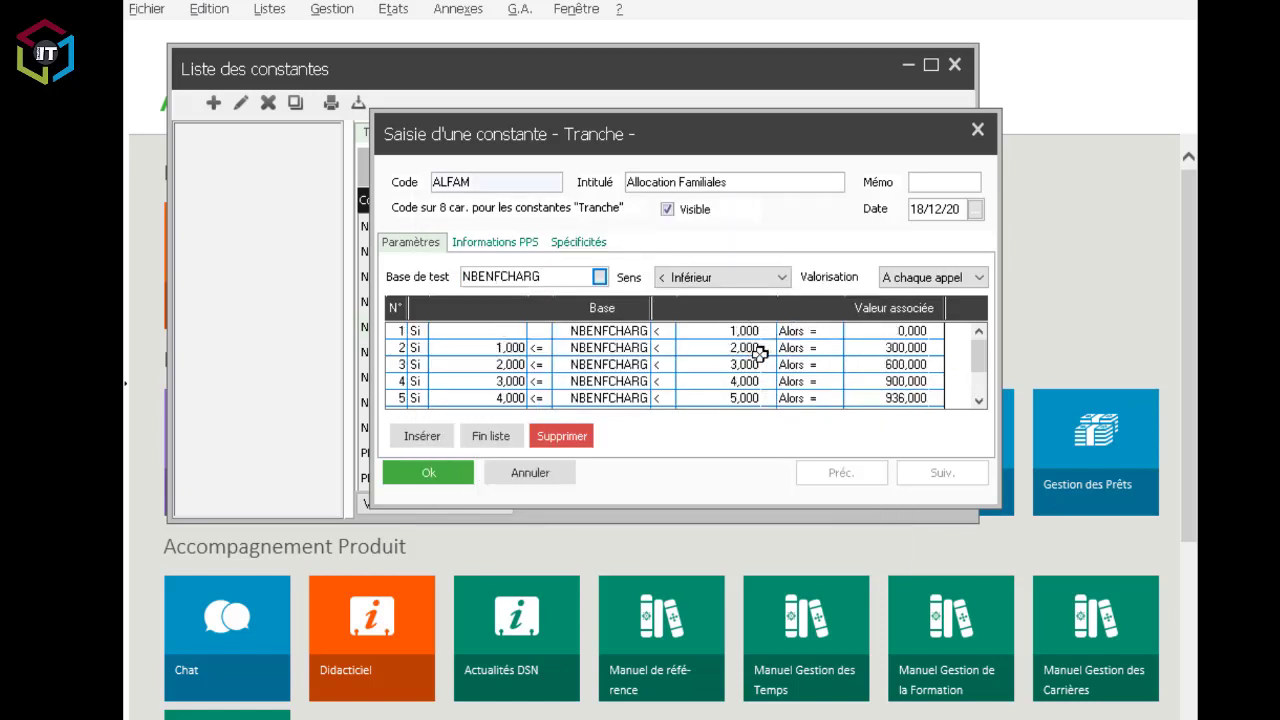
Save the ALFAM constant, reopen it from the constants list to check its tranches, and close it without changes.
left_click(447, 484)
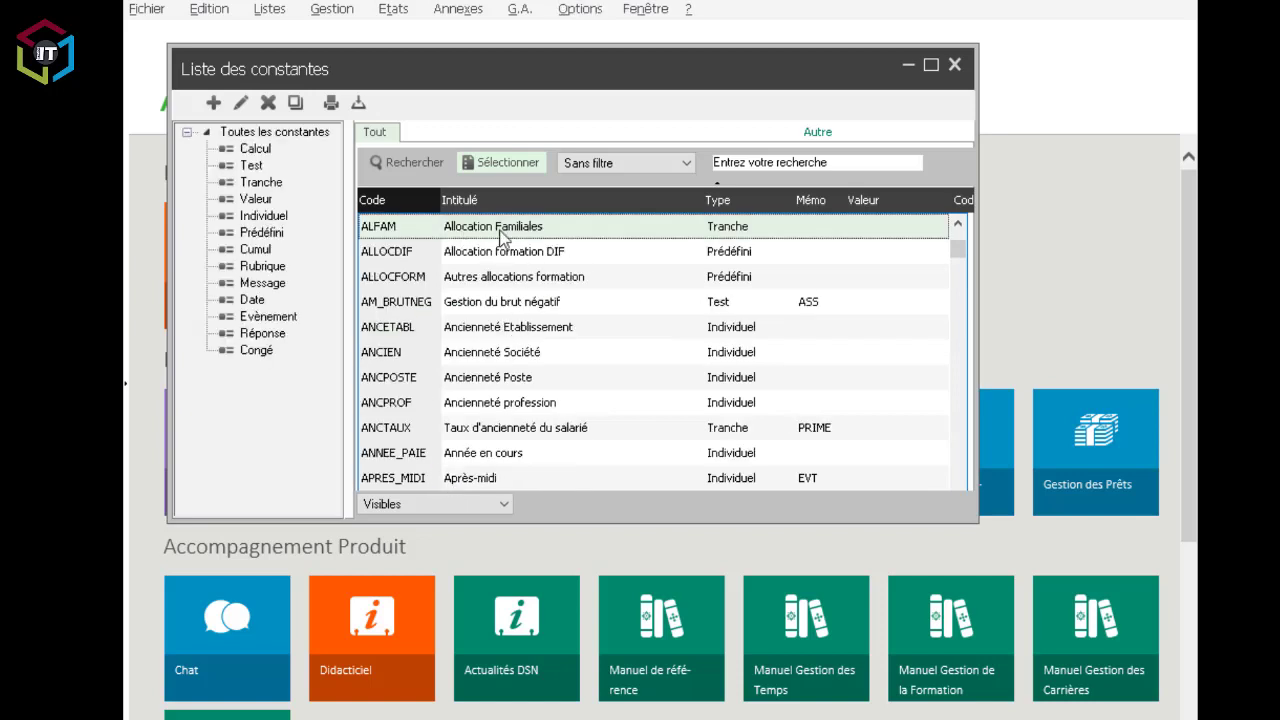
scroll(506, 240, "up", 2)
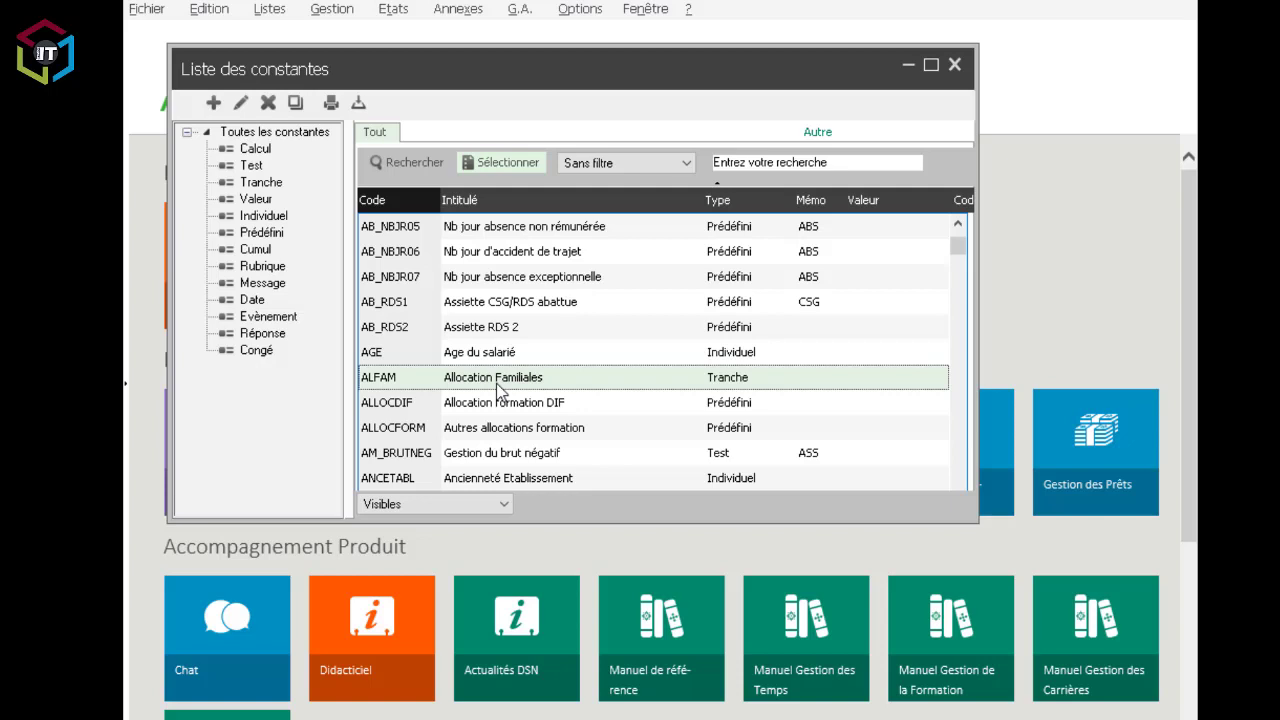
double_click(497, 384)
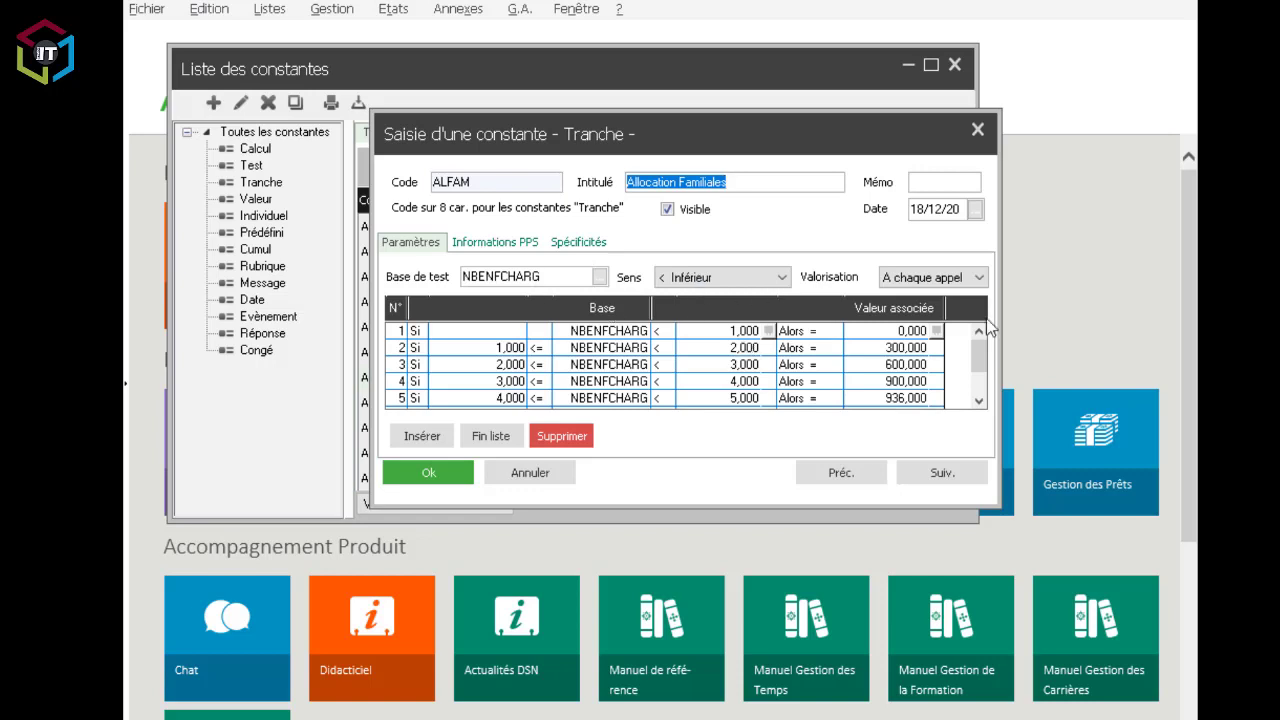
left_click(530, 473)
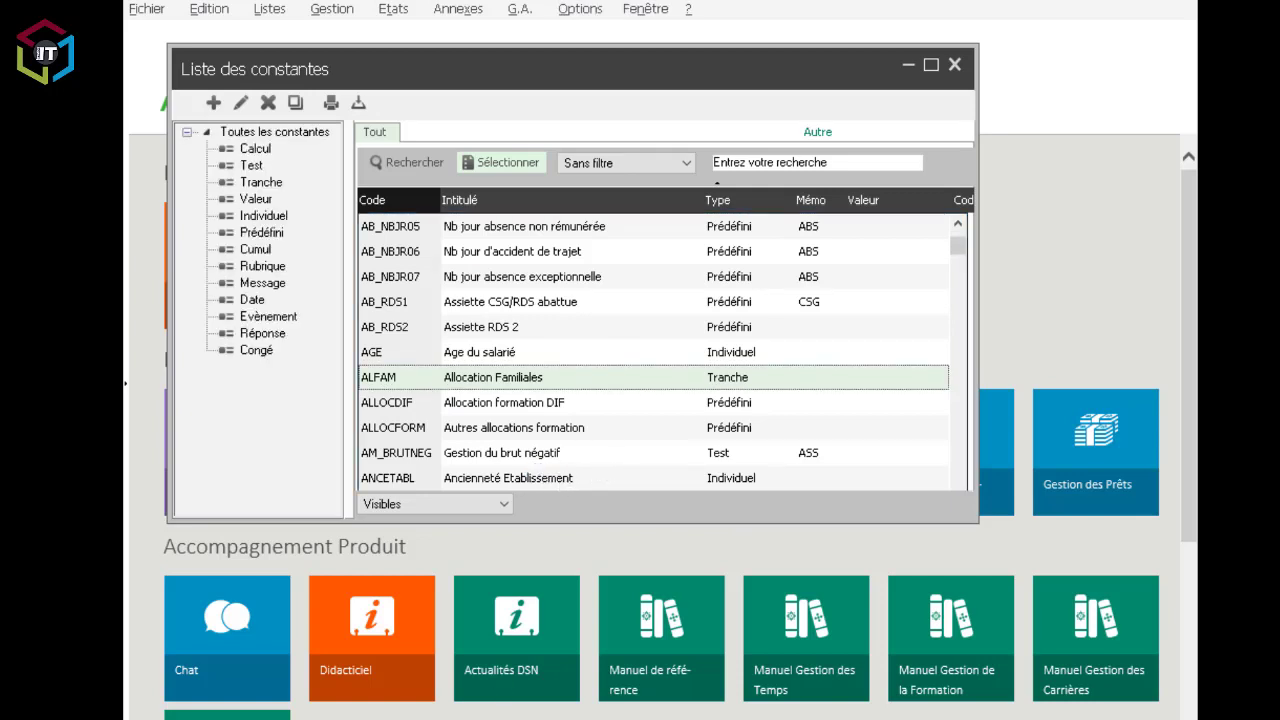
Switch to PowerPoint and examine the Prime d'Ancienneté formulas on slide 12.
left_click(614, 717)
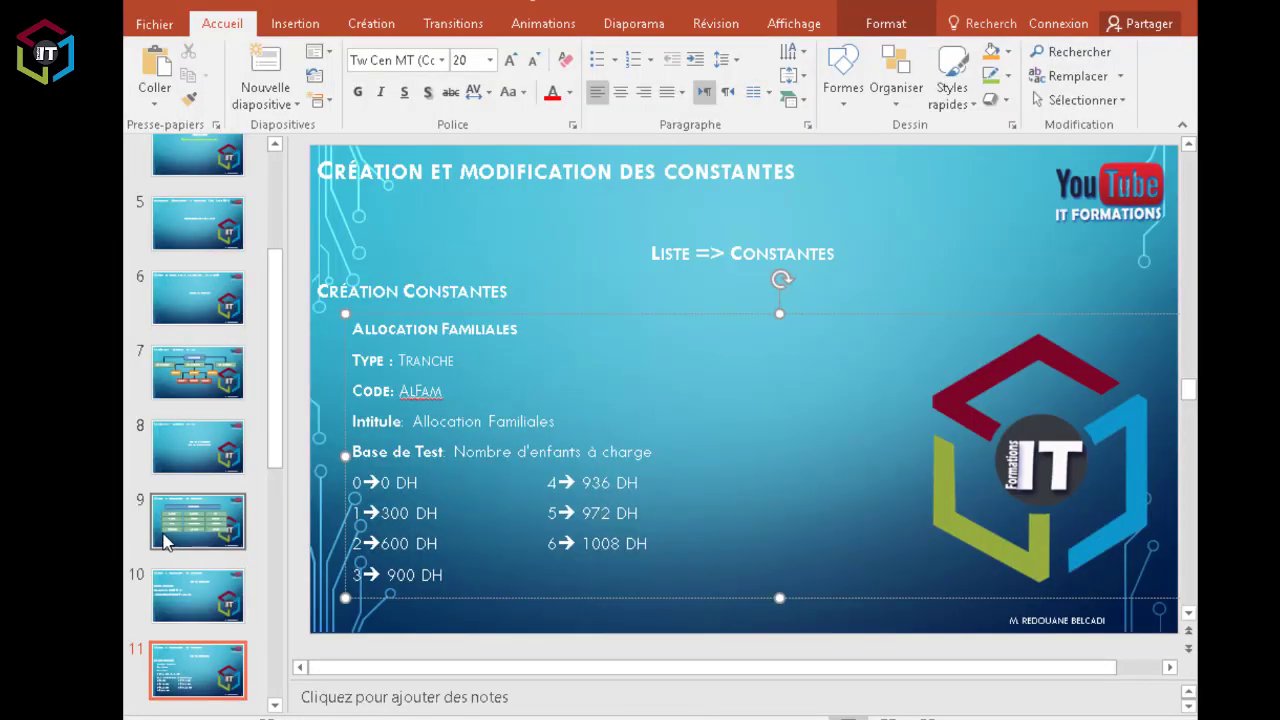
scroll(174, 543, "down", 2)
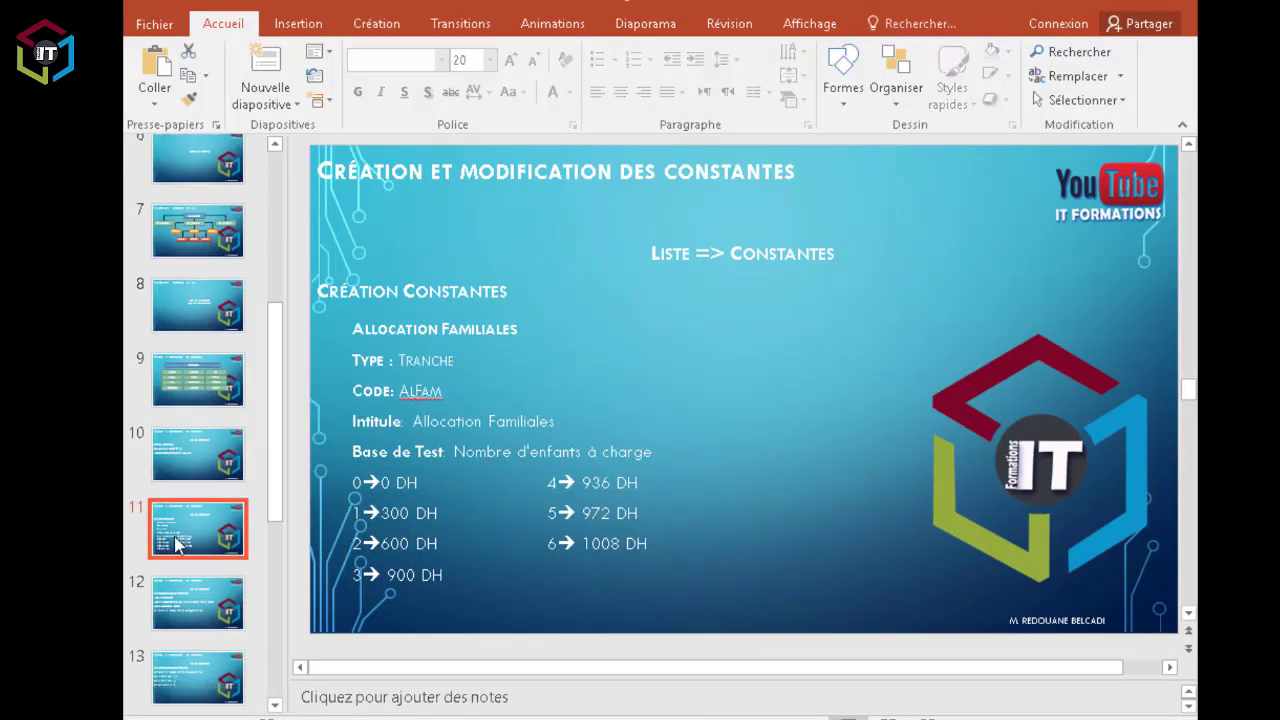
left_click(217, 604)
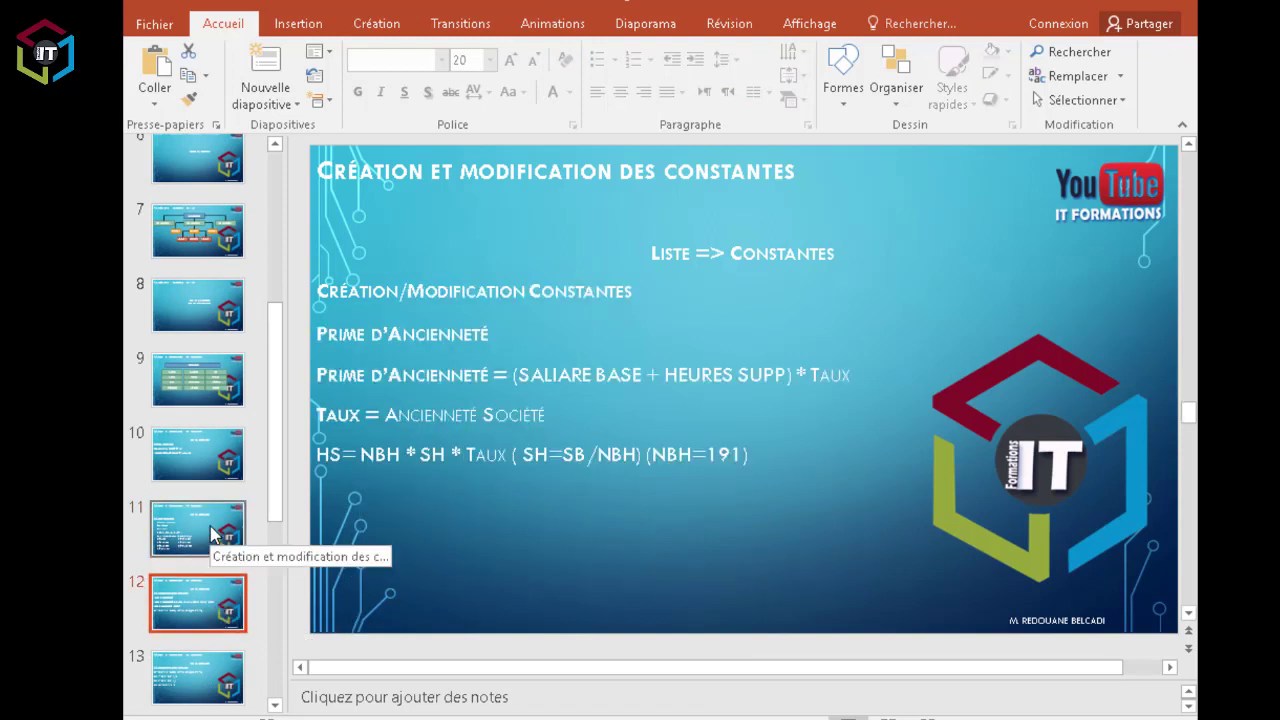
left_click(210, 530)
left_click(211, 600)
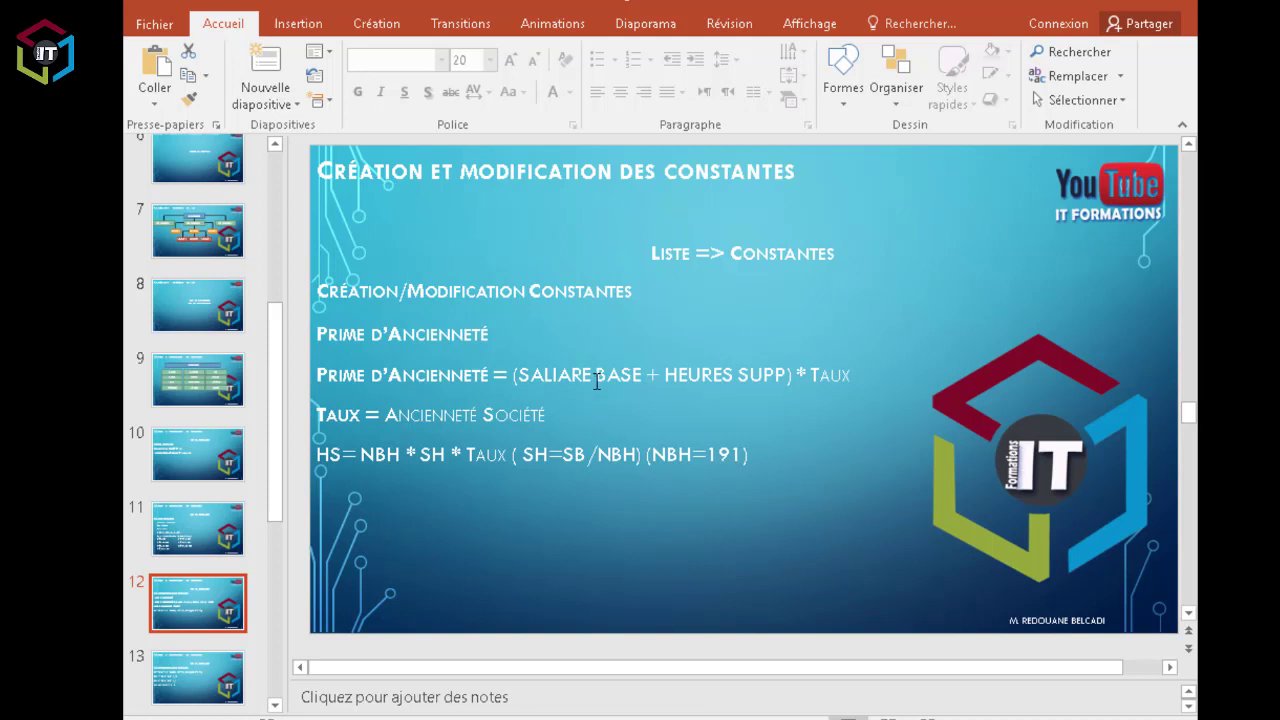
left_click(435, 340)
left_click_drag(320, 335, 472, 338)
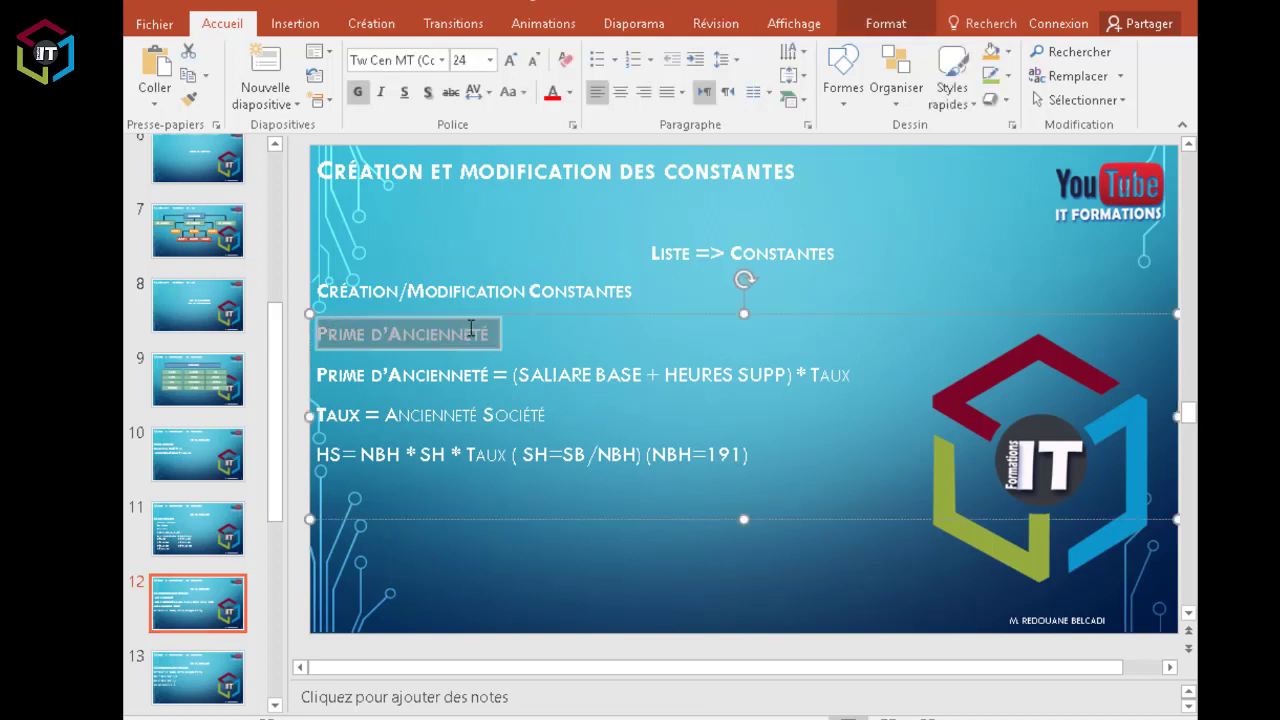
left_click(476, 336)
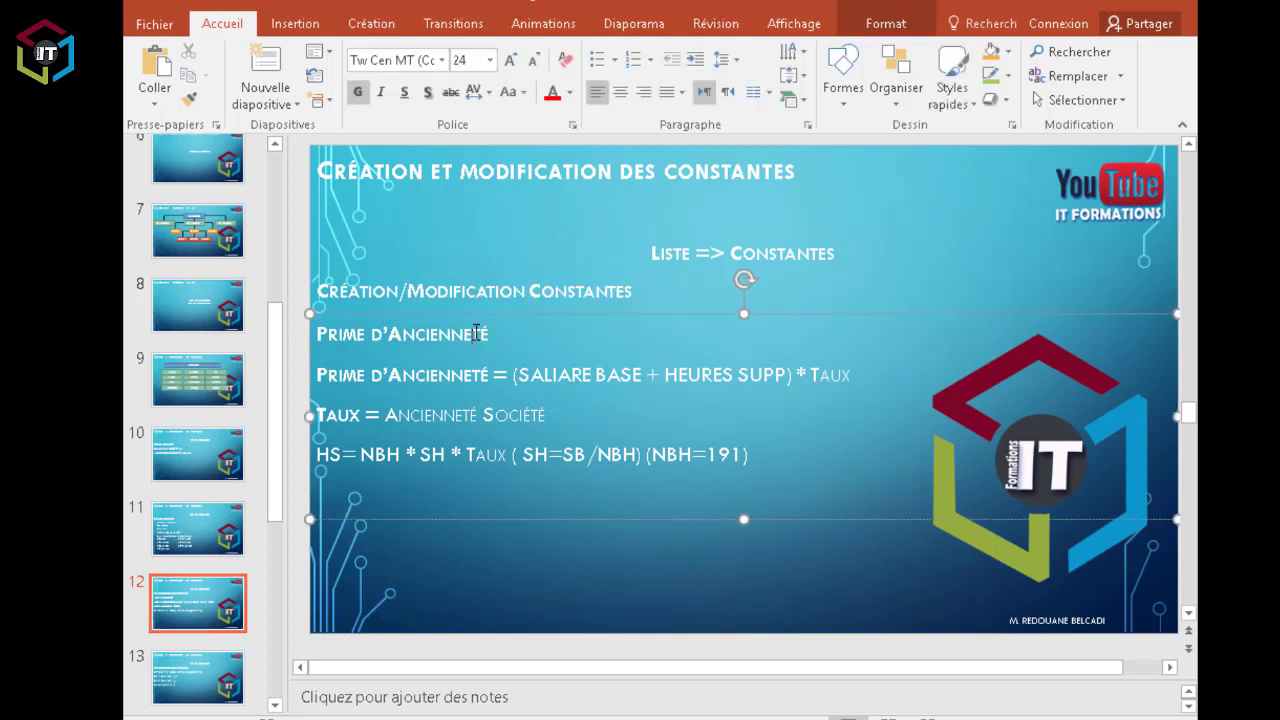
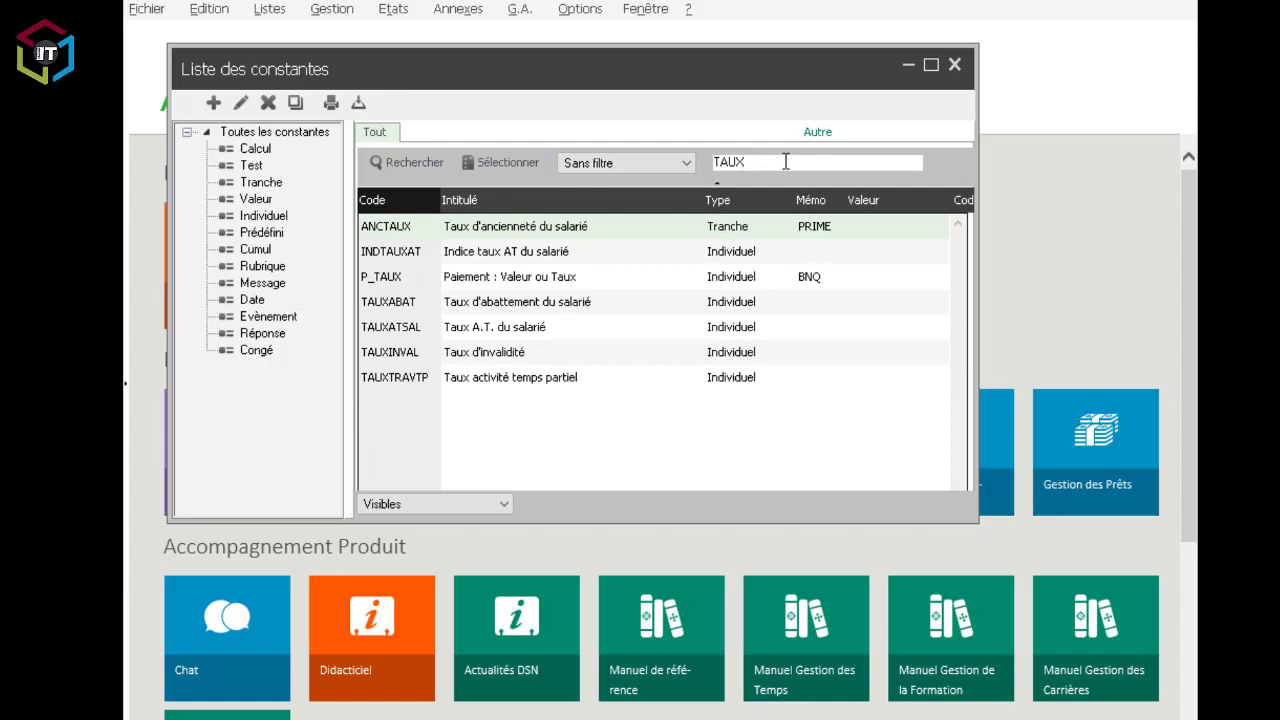
Open the Tranche constant ANCTAUX, Taux d'ancienneté du salarié, for editing from the constants list.
left_click(533, 230)
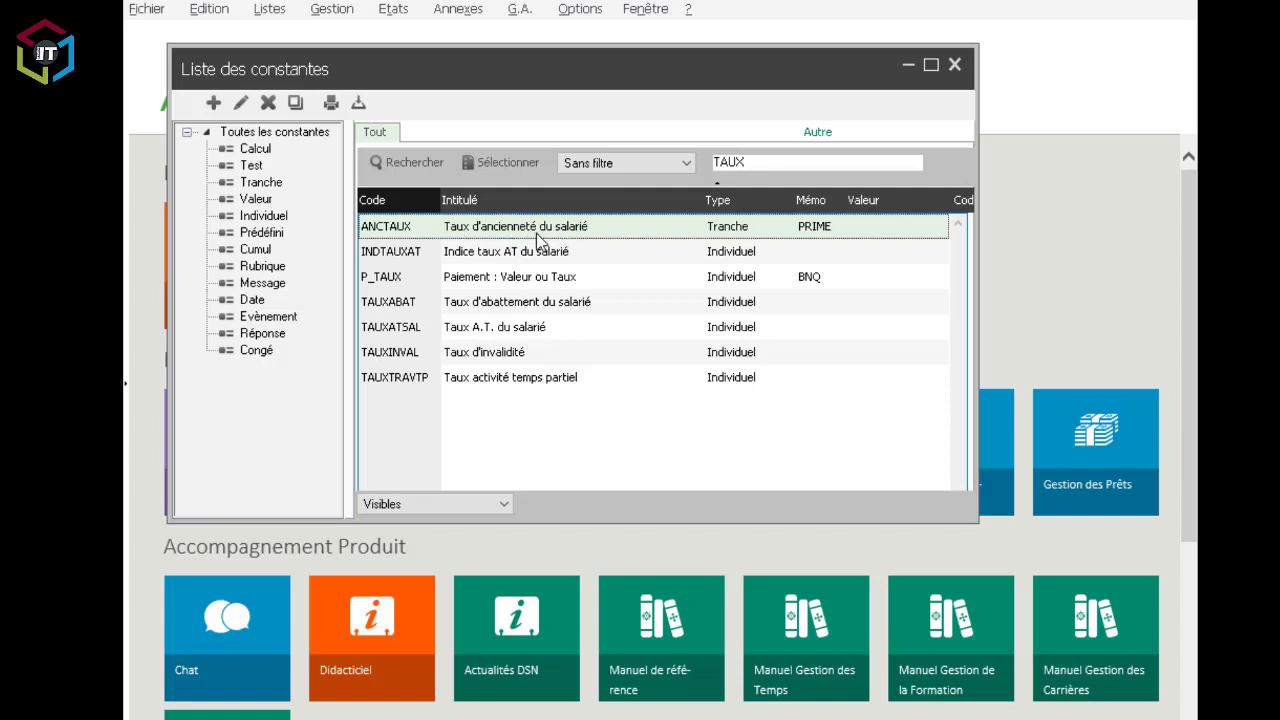
double_click(548, 230)
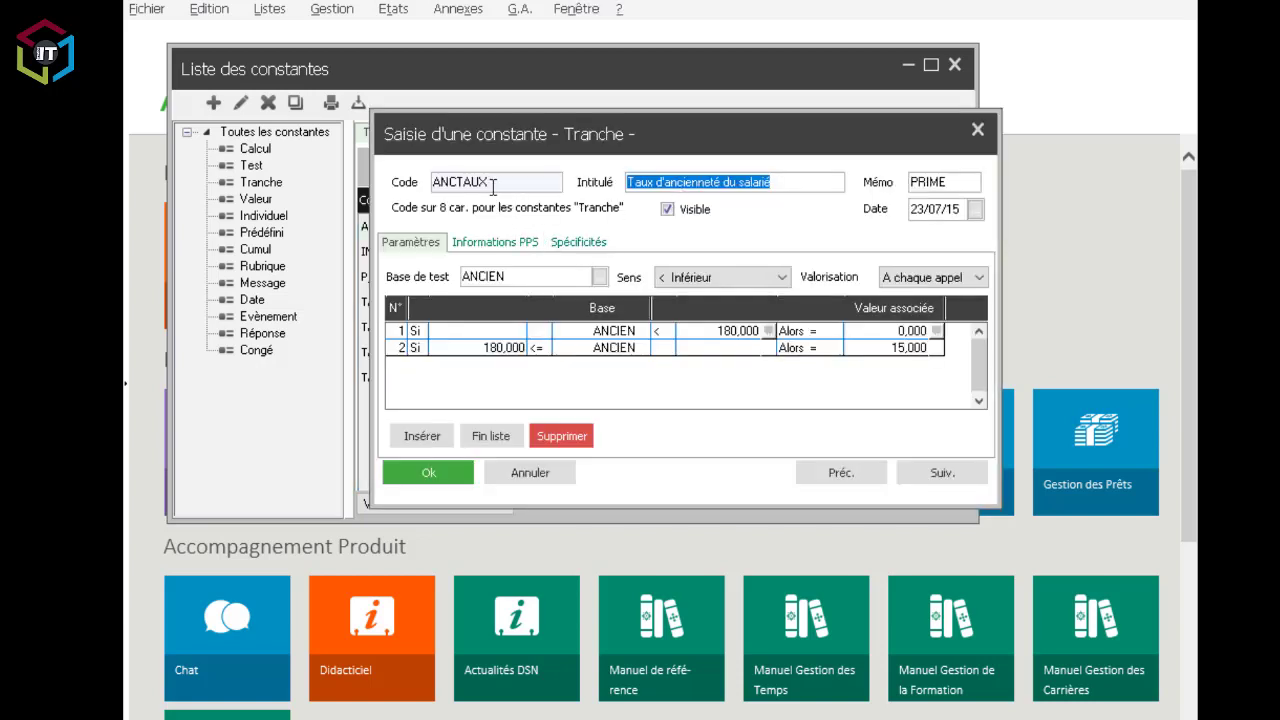
left_click(776, 183)
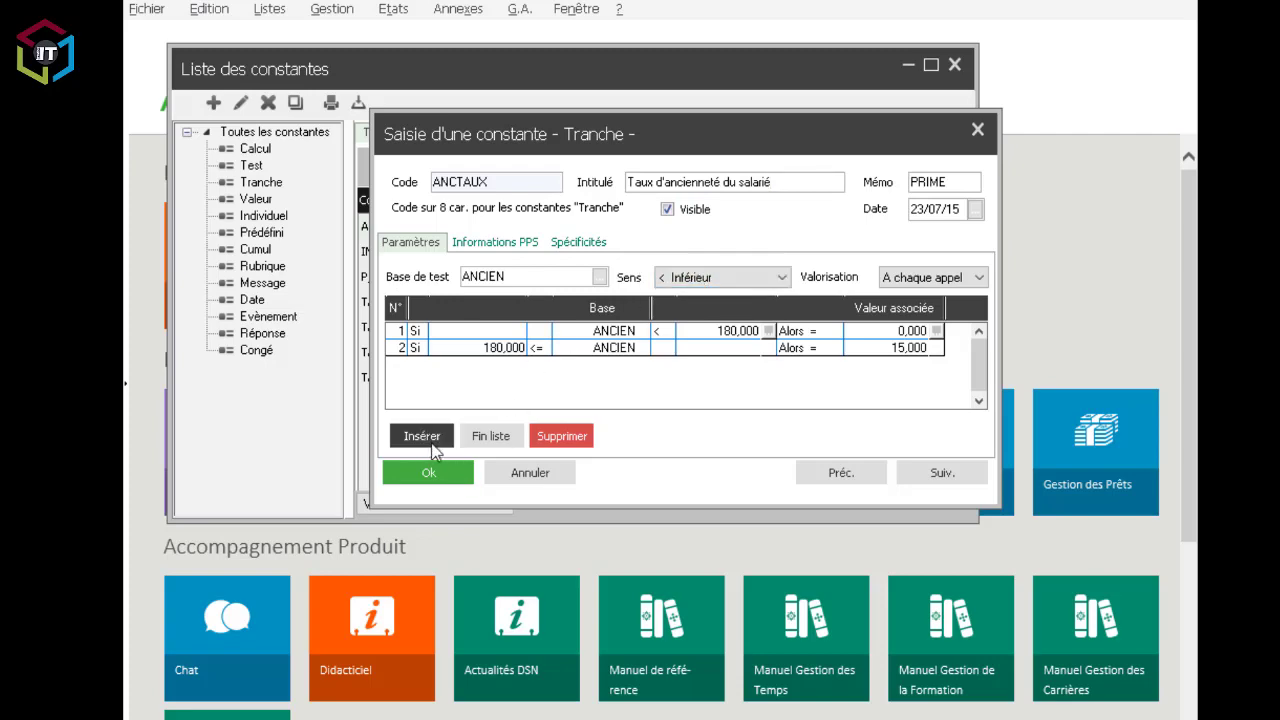
Switch to PowerPoint and examine the seniority thresholds in months and their rates on slide 14.
left_click(626, 718)
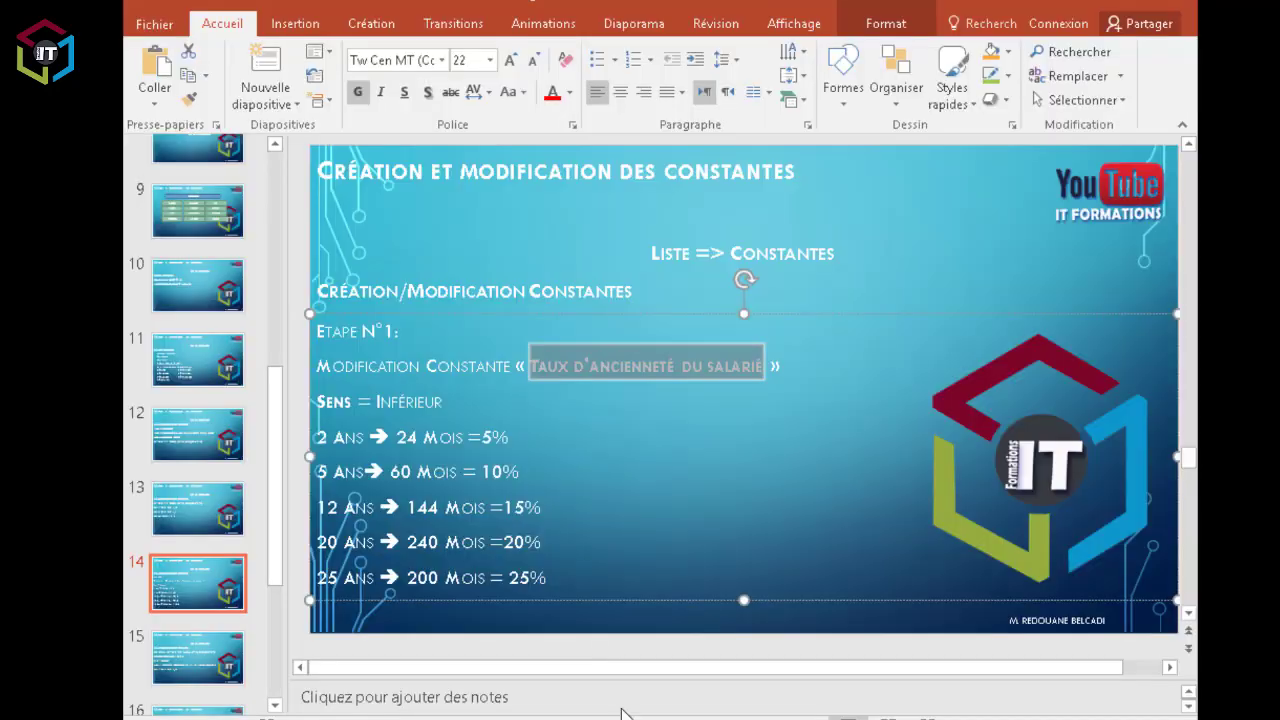
left_click(440, 439)
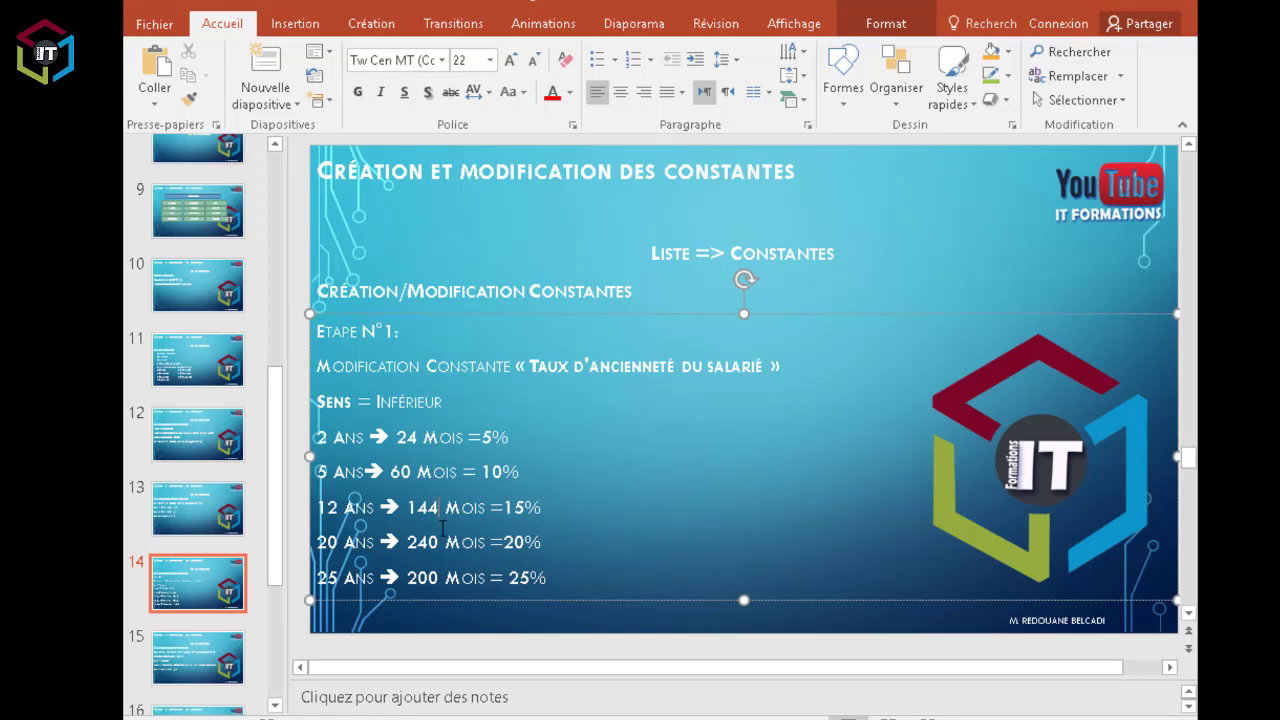
left_click(441, 578)
Switch back to the ANCTAUX constant and insert tranche rows until there are five, keeping Sens at Inférieur.
key("alt+Tab")
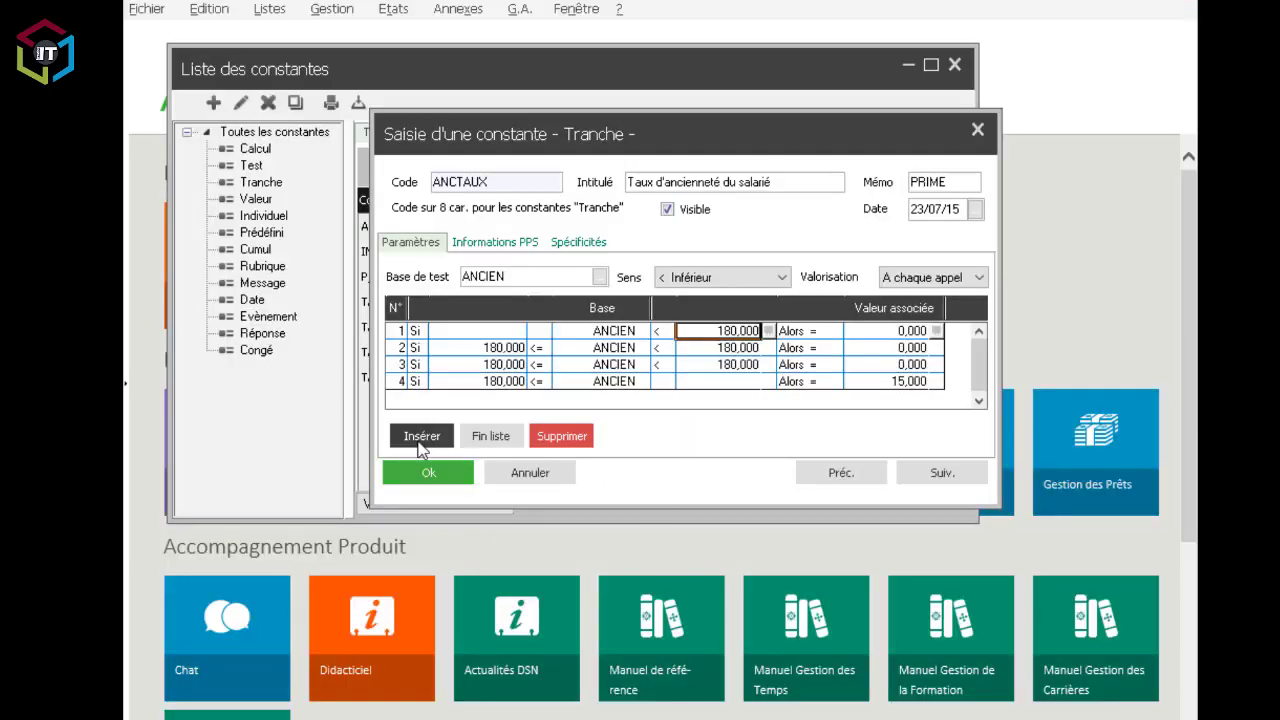
left_click(419, 442)
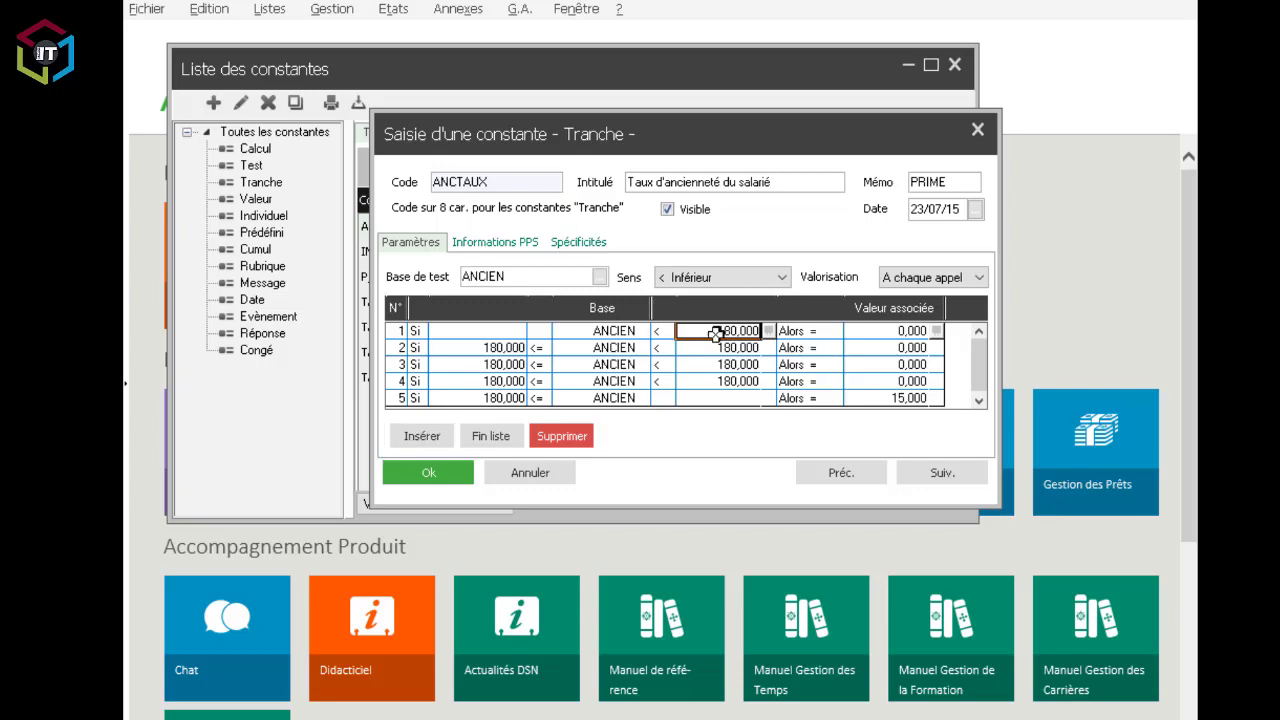
left_click(782, 278)
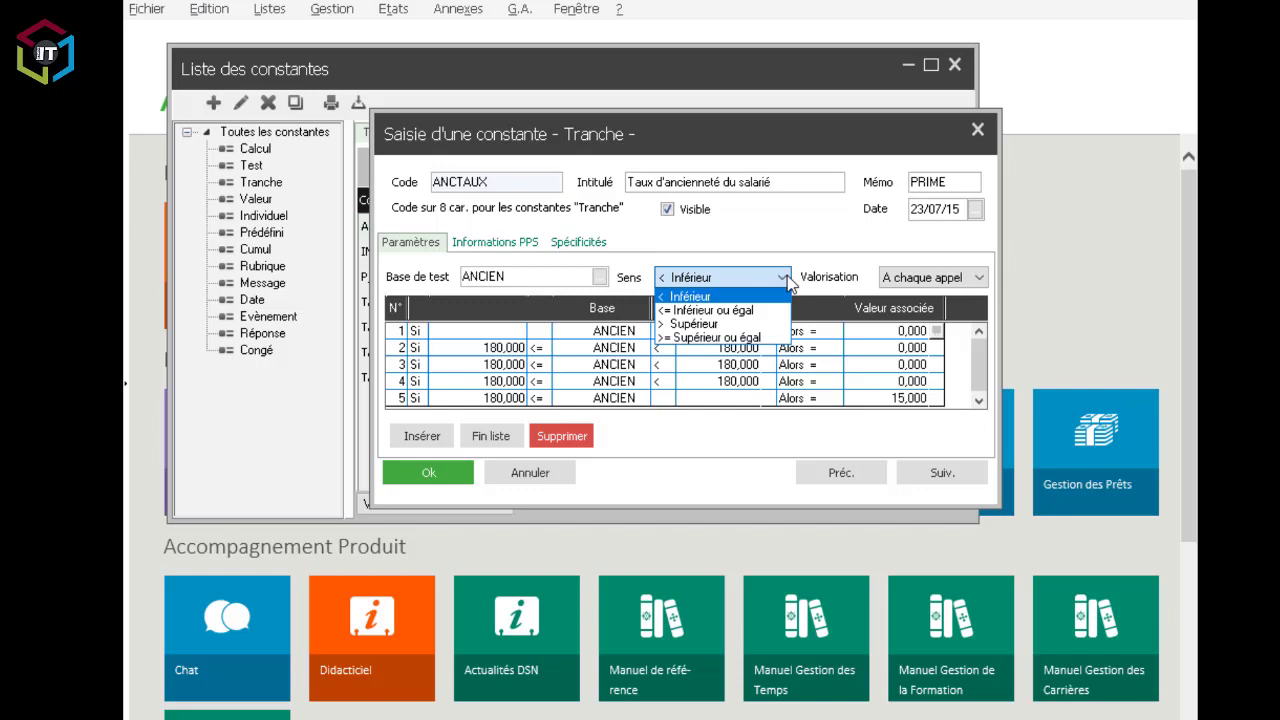
left_click(787, 277)
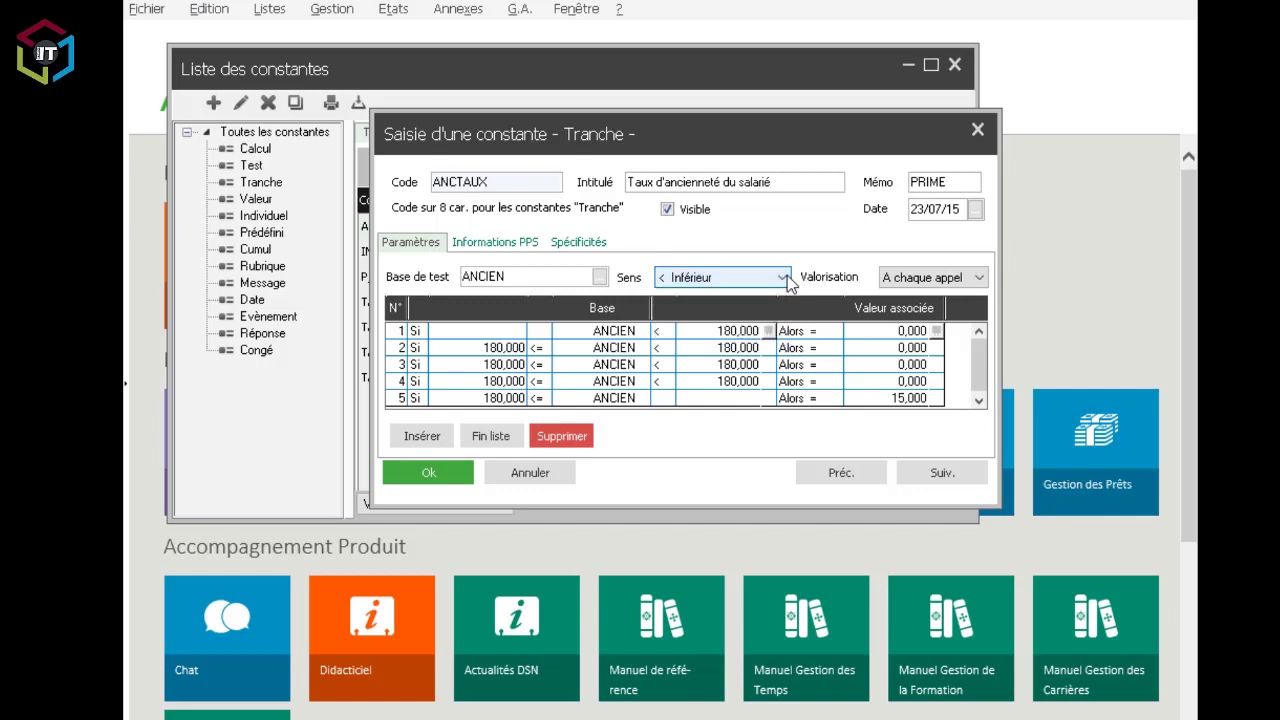
Set tranche 1 of ANCTAUX to an upper limit of 24 with an associated value of 5.
left_click(730, 331)
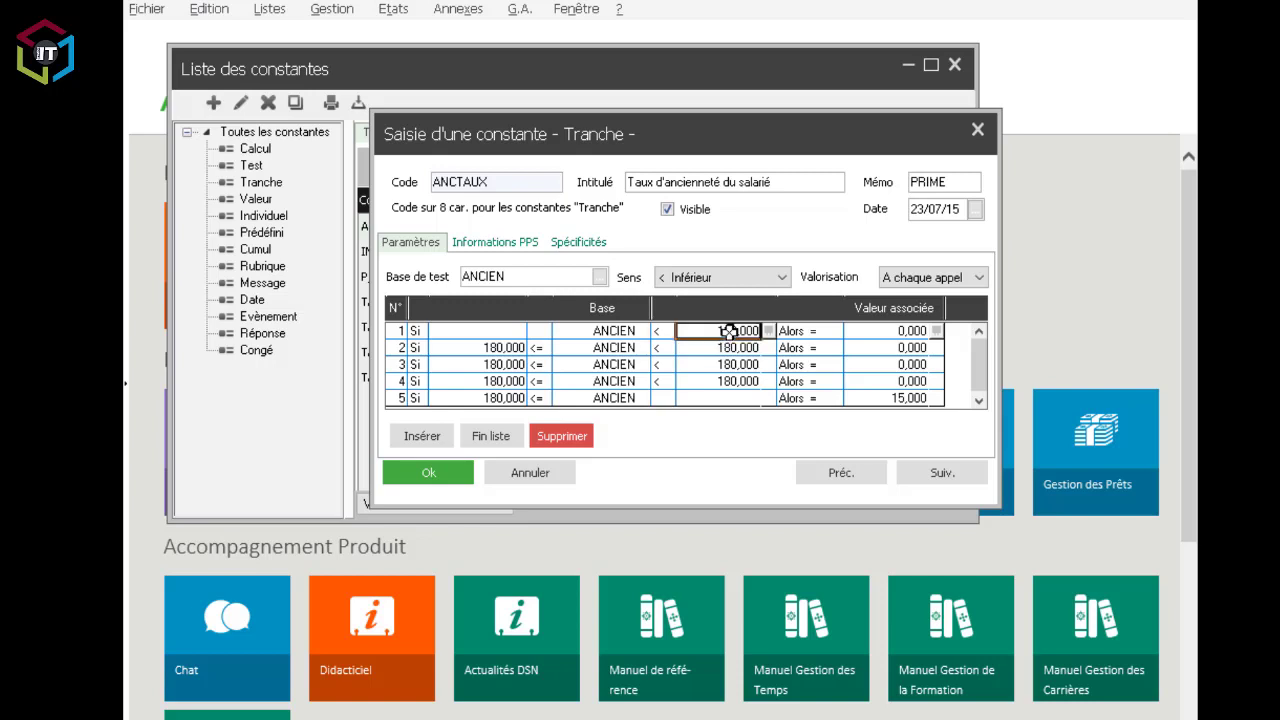
type("2")
key("Tab")
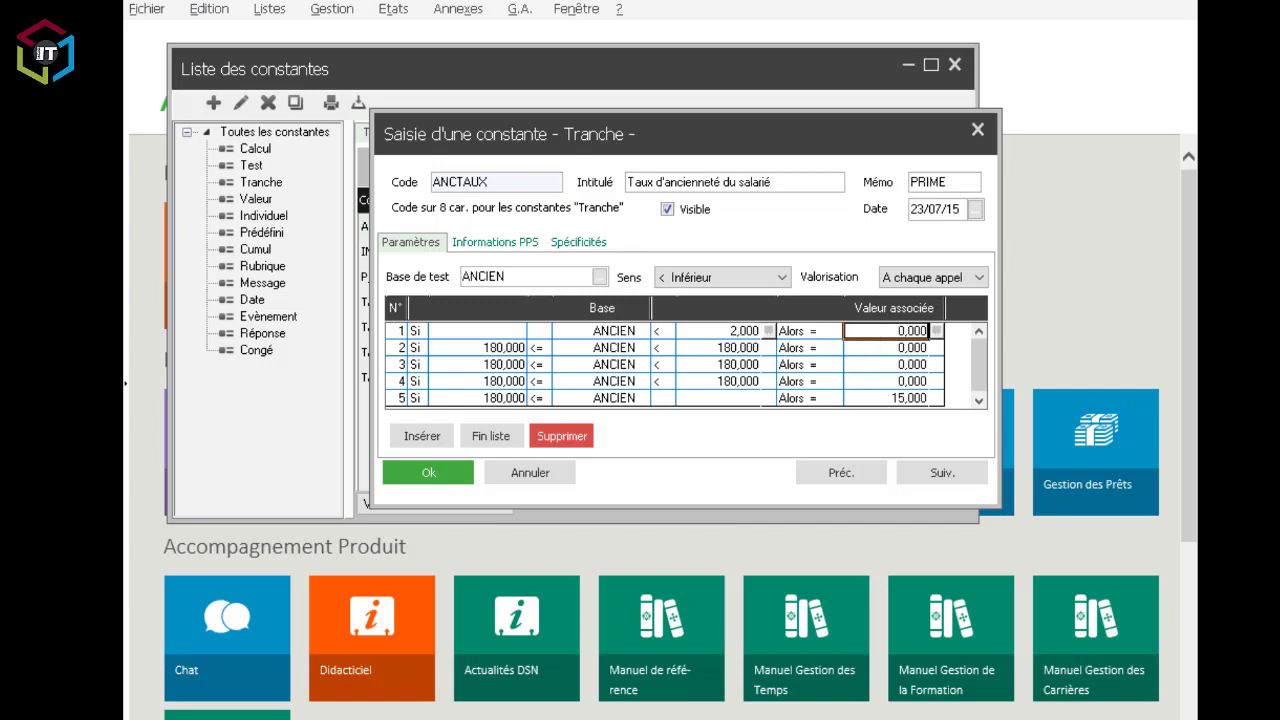
mouse_move(611, 719)
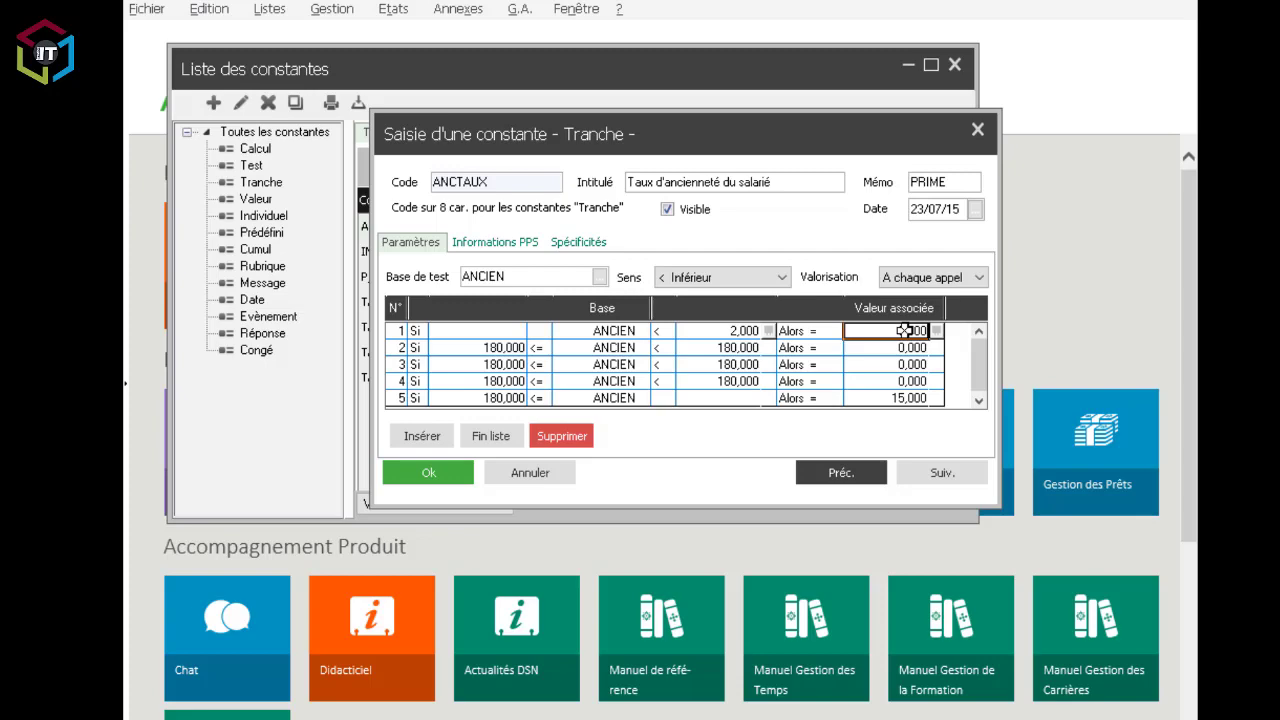
left_click(611, 719)
key("Tab")
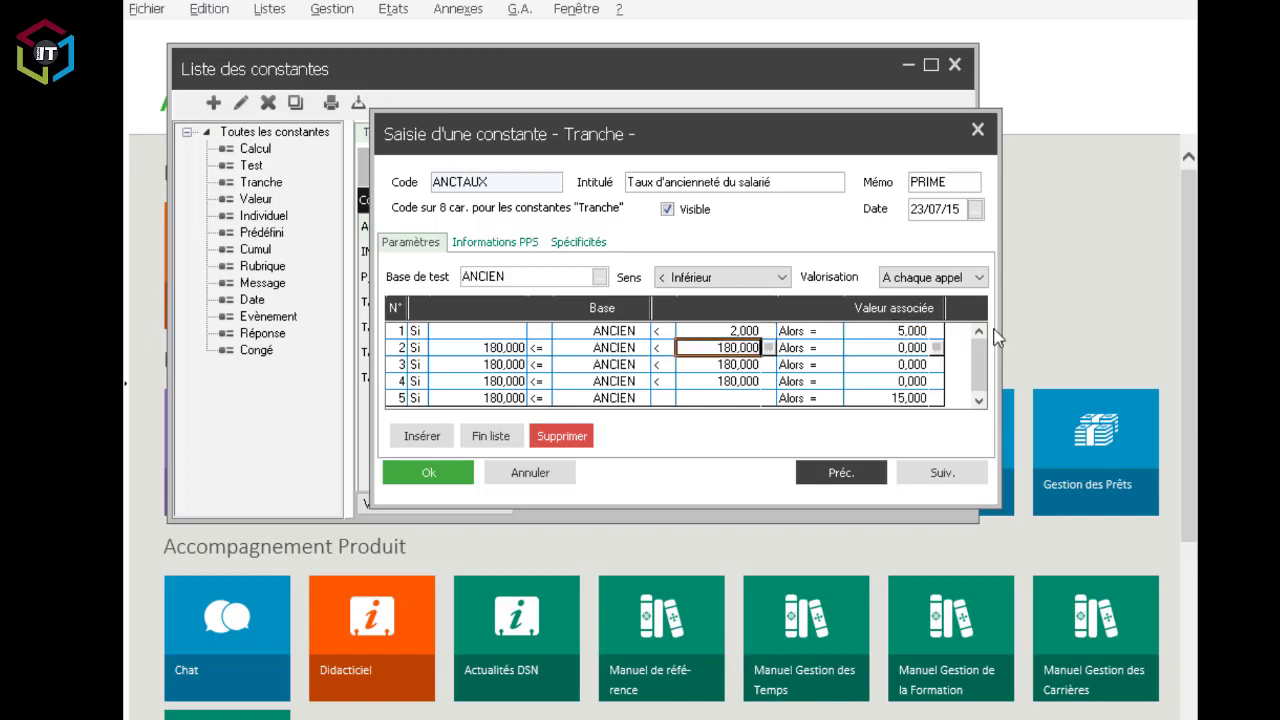
left_click(742, 330)
type("24")
left_click(886, 322)
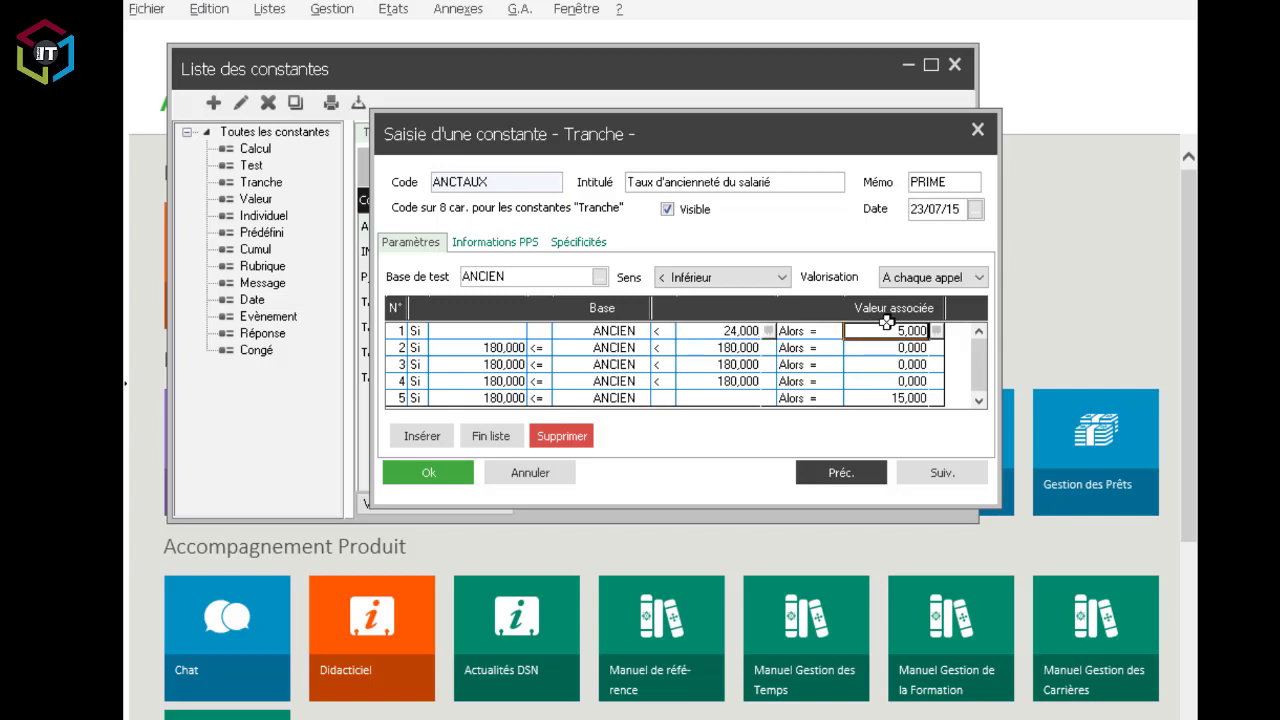
Set tranche 2 to an upper limit of 60 with an associated value of 10, checking the figures on the PowerPoint slide.
left_click(748, 348)
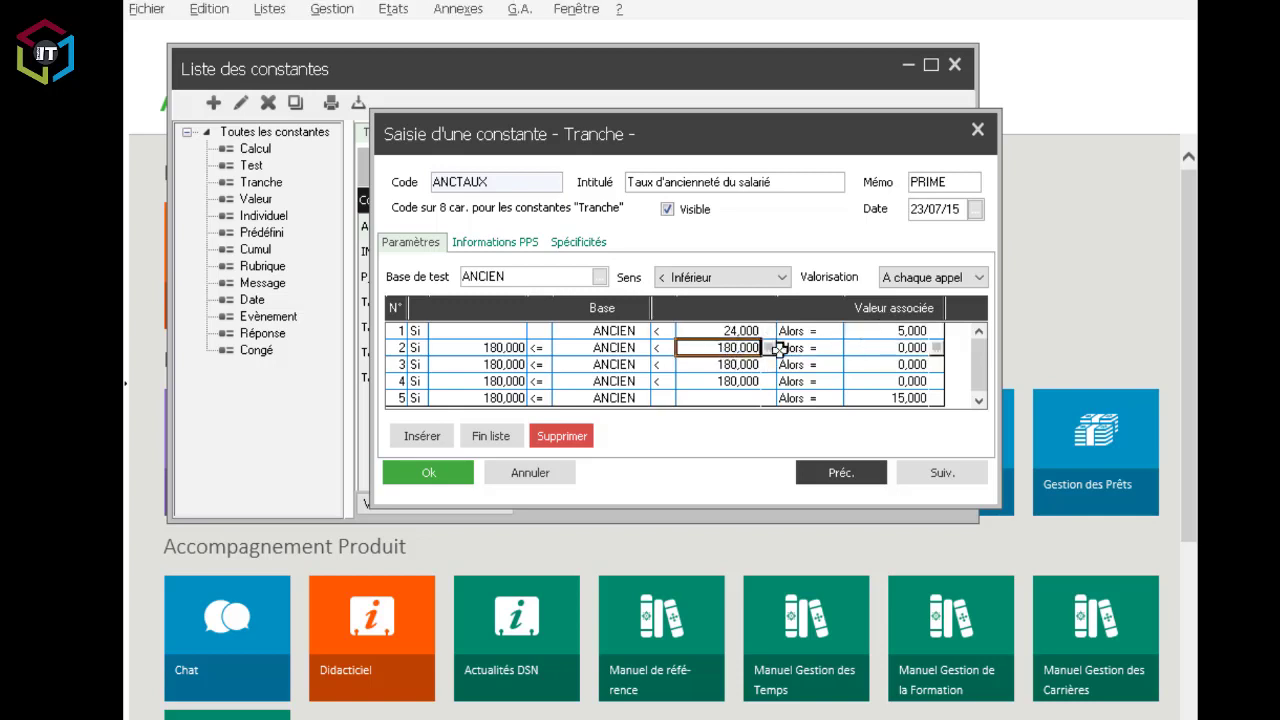
left_click(619, 719)
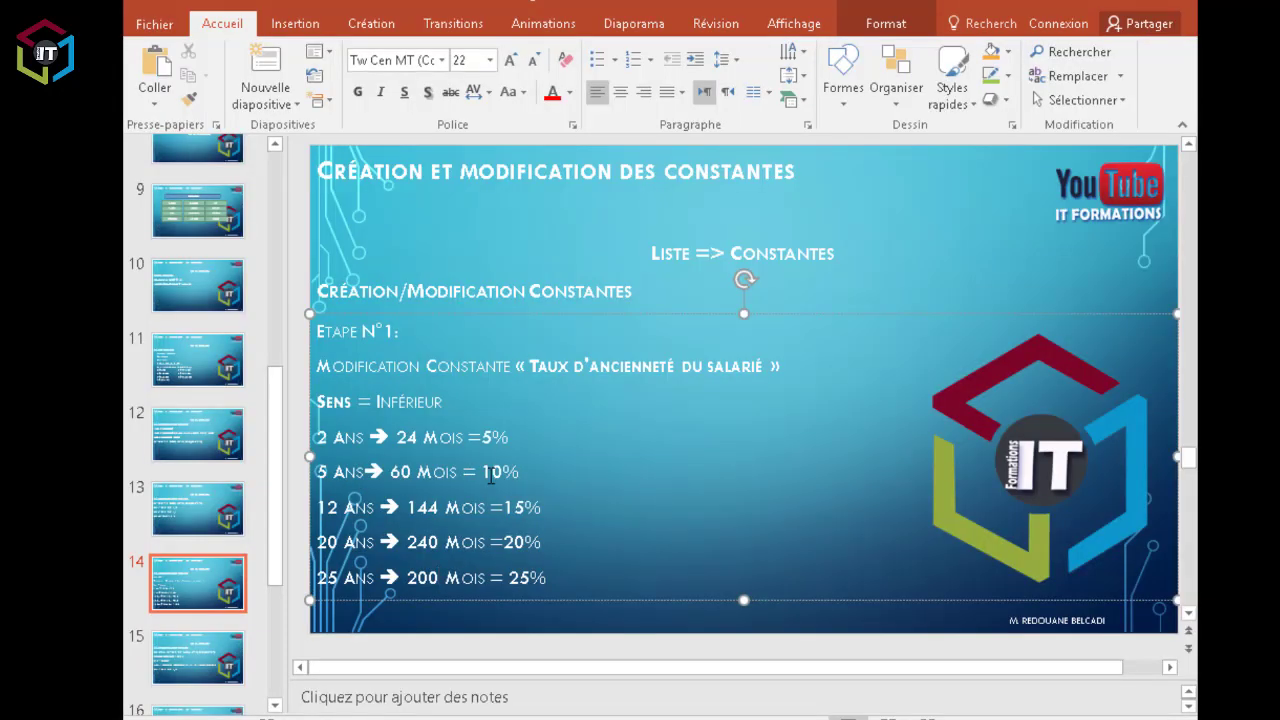
left_click(650, 719)
type("60")
key("Tab")
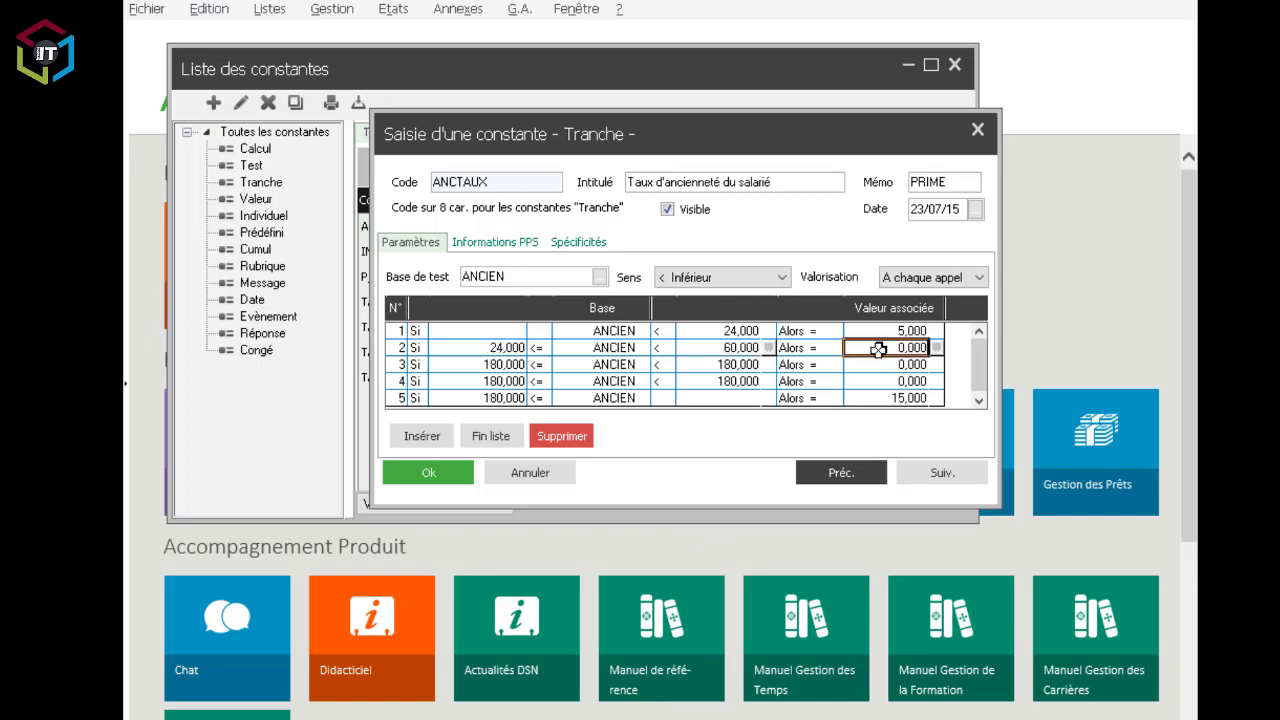
type("10")
key("Tab")
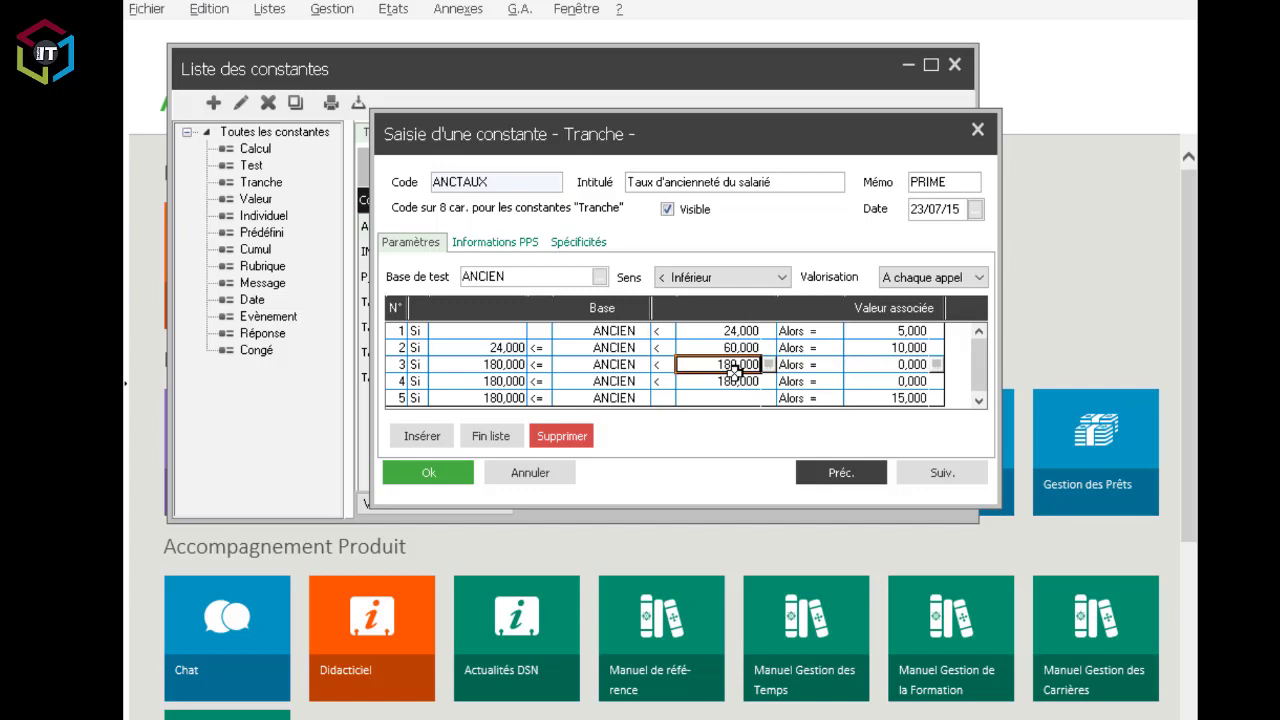
Set tranche 3 to an upper limit of 144 with value 15, and tranche 4 to 240 with value 20.
type("144")
key("Tab")
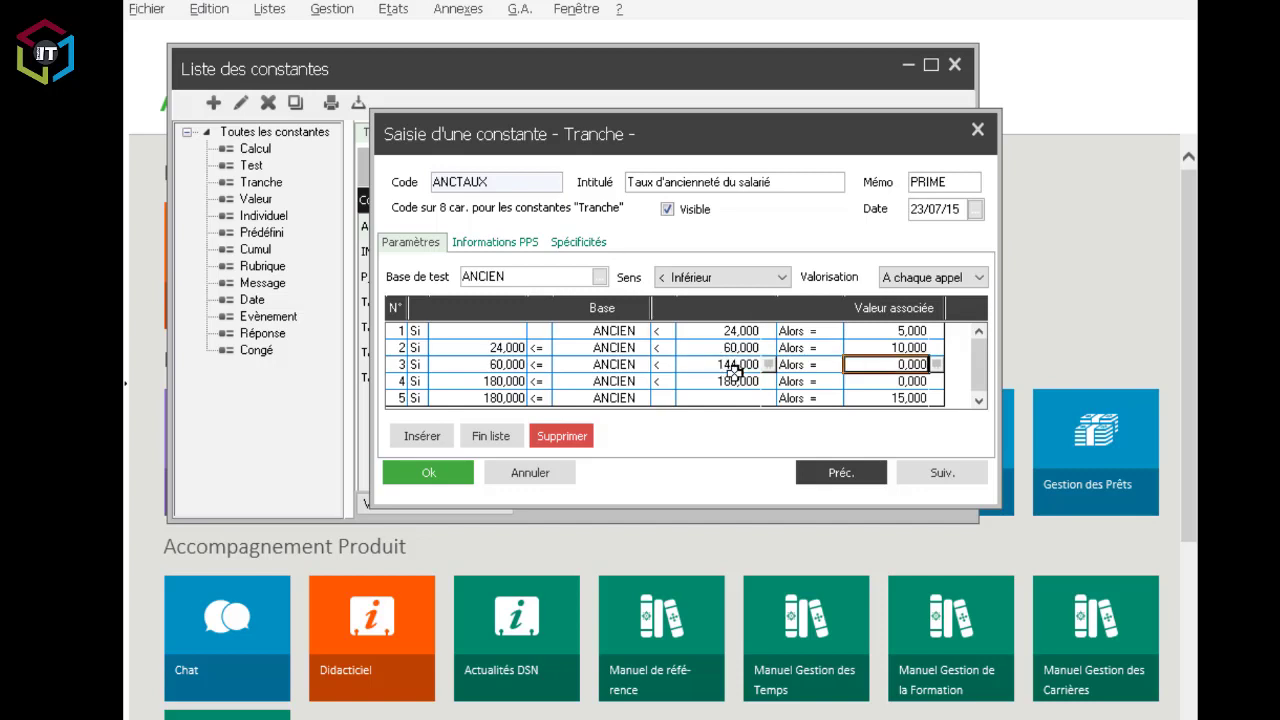
type("15")
key("Tab")
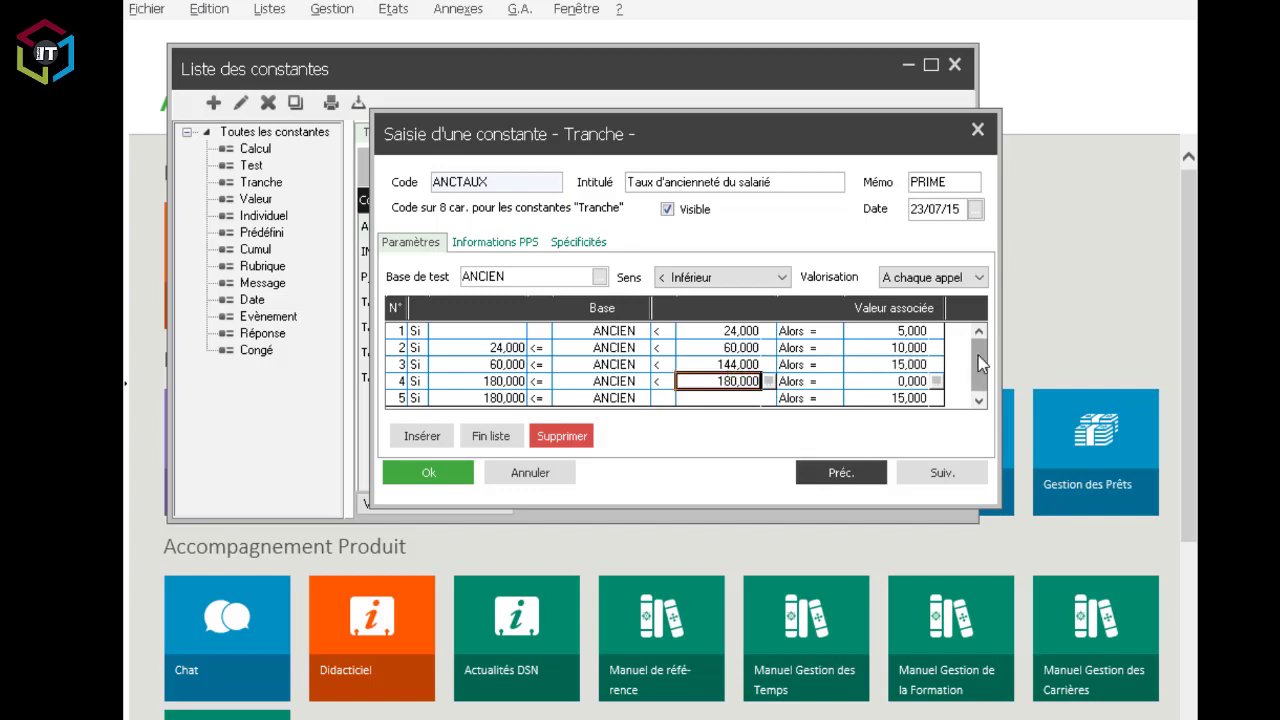
type("240")
key("Tab")
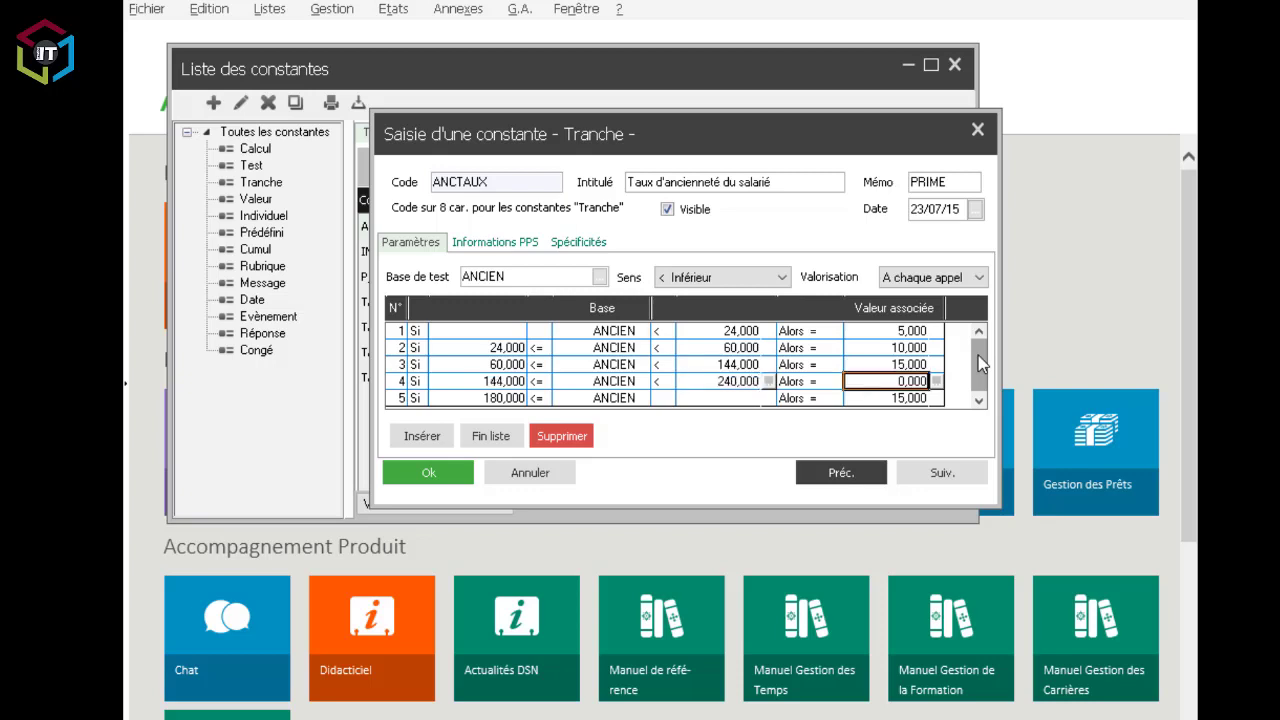
type("20")
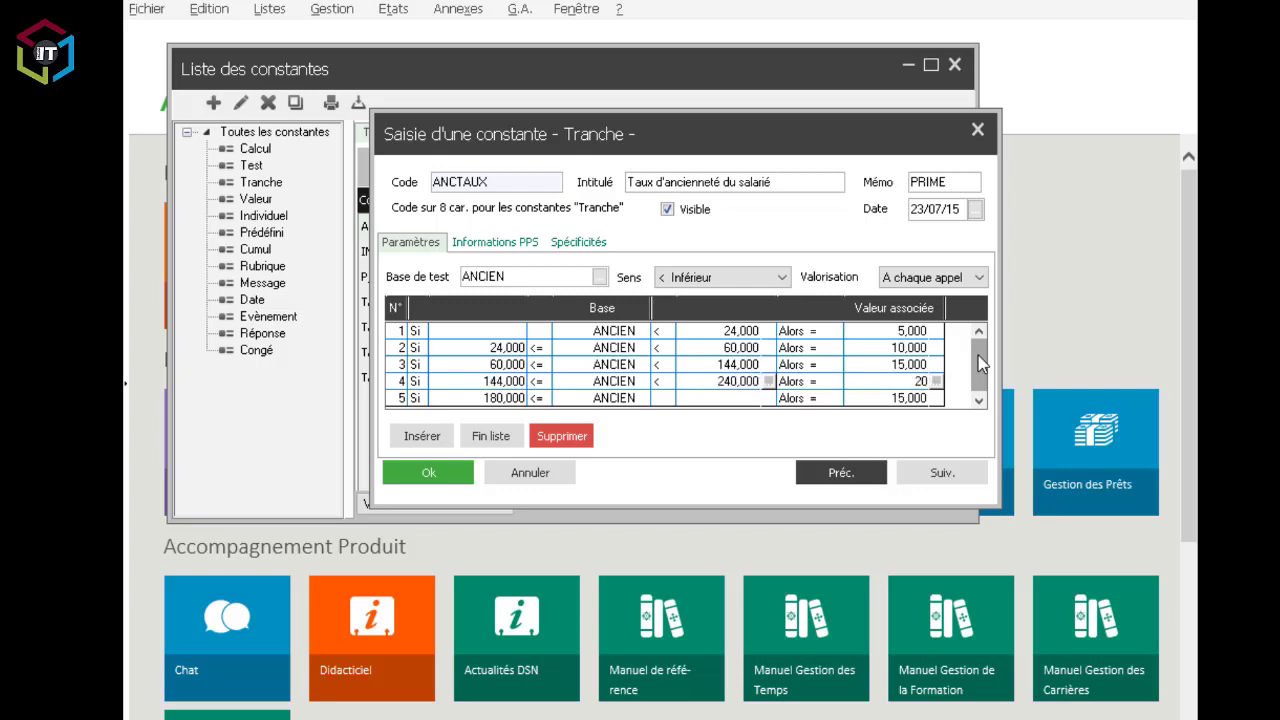
key("Tab")
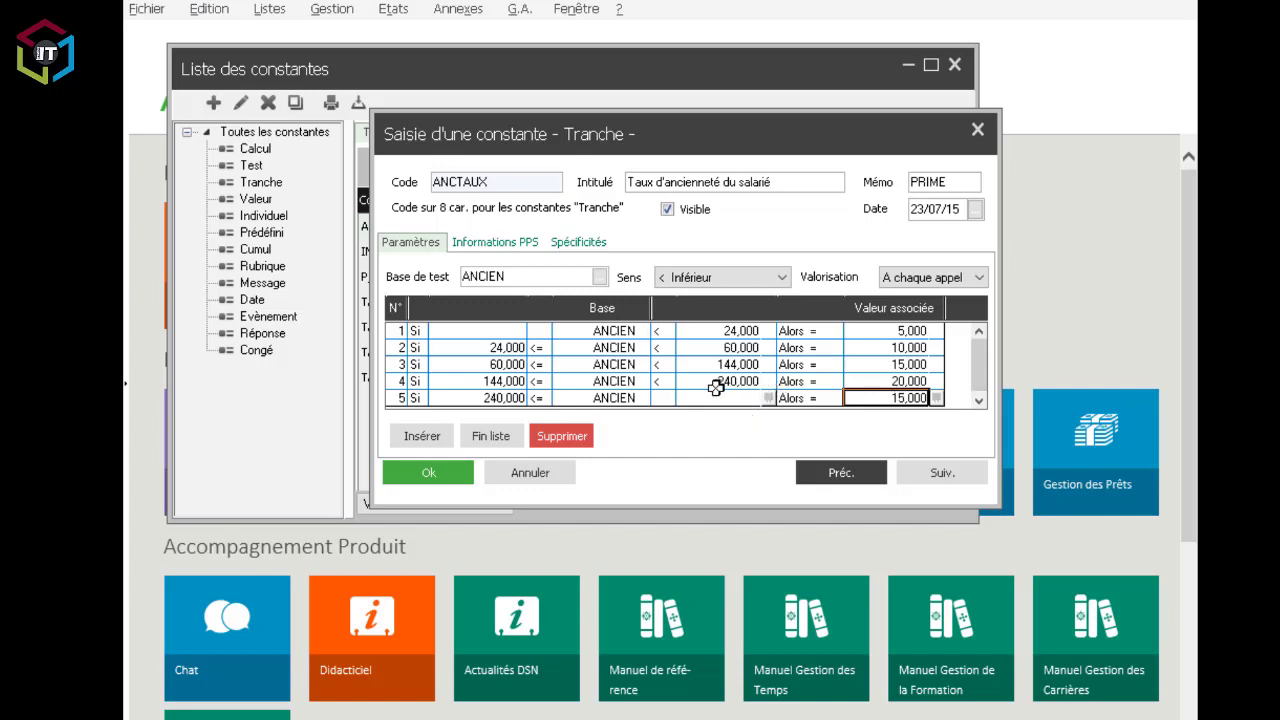
Insert a sixth tranche row in ANCTAUX, and correct the 25 ans line to 300 Mois on slide 14 in PowerPoint.
left_click(424, 438)
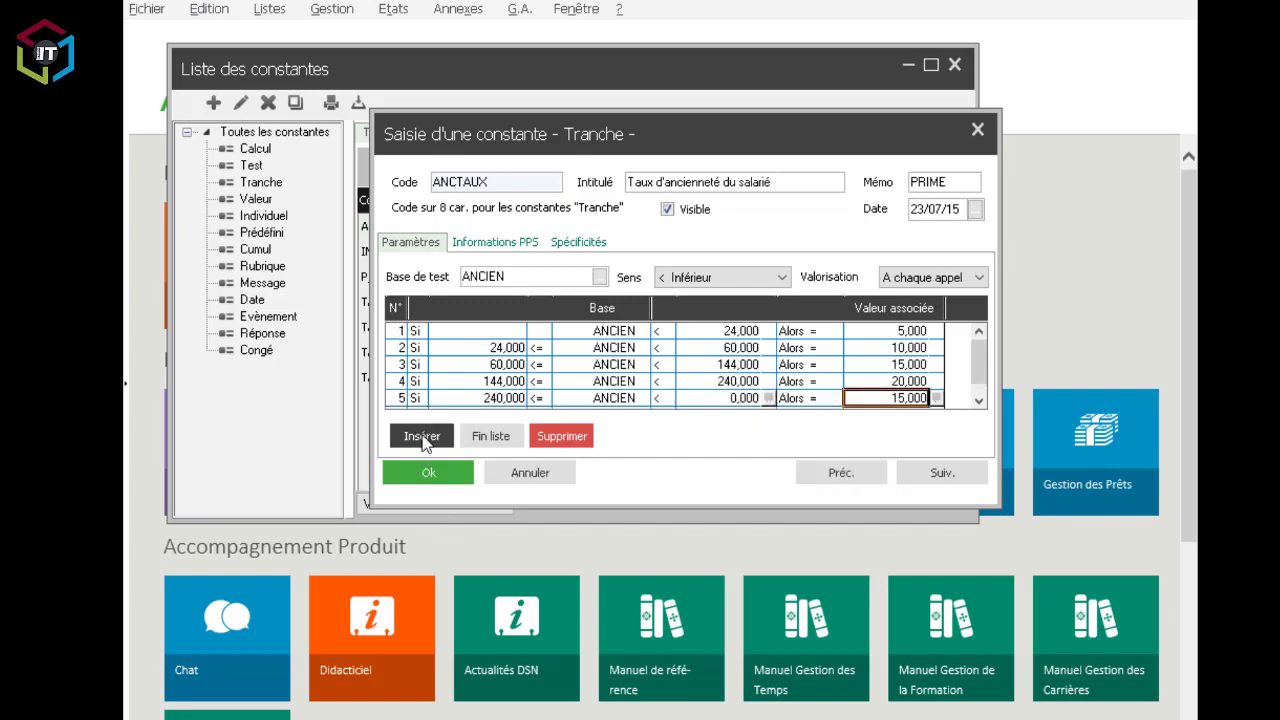
left_click(716, 398)
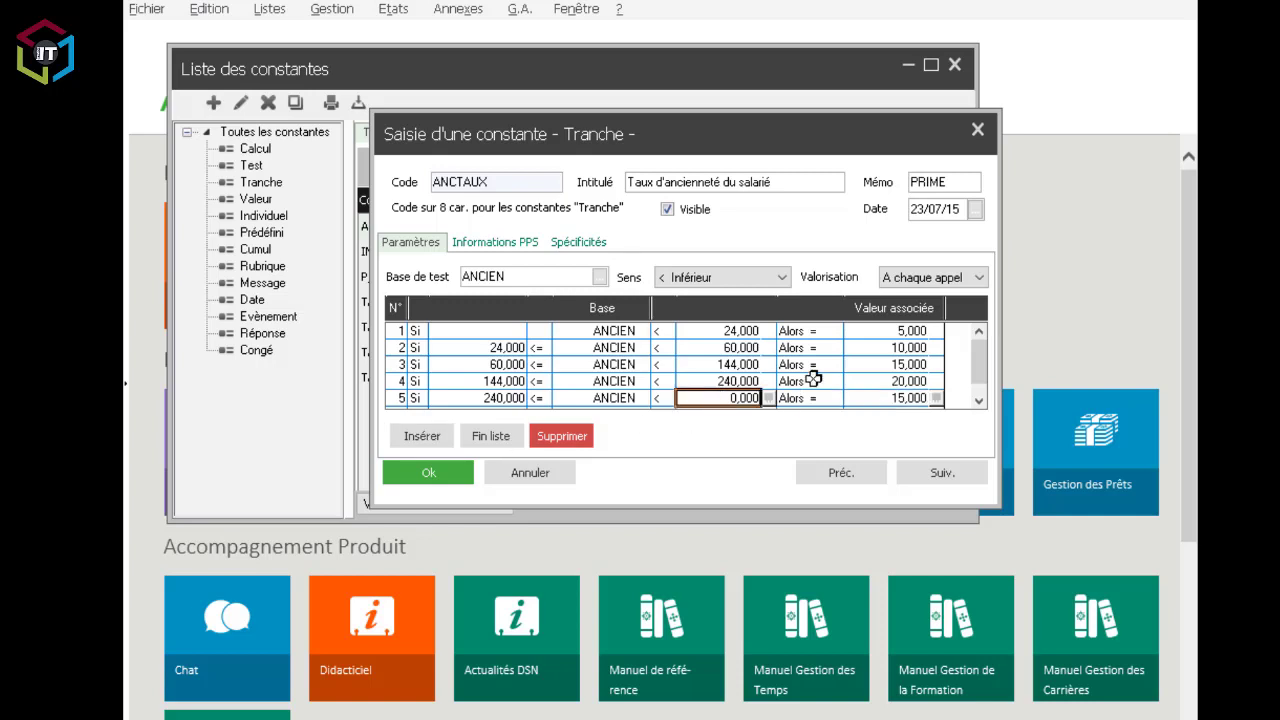
left_click(630, 718)
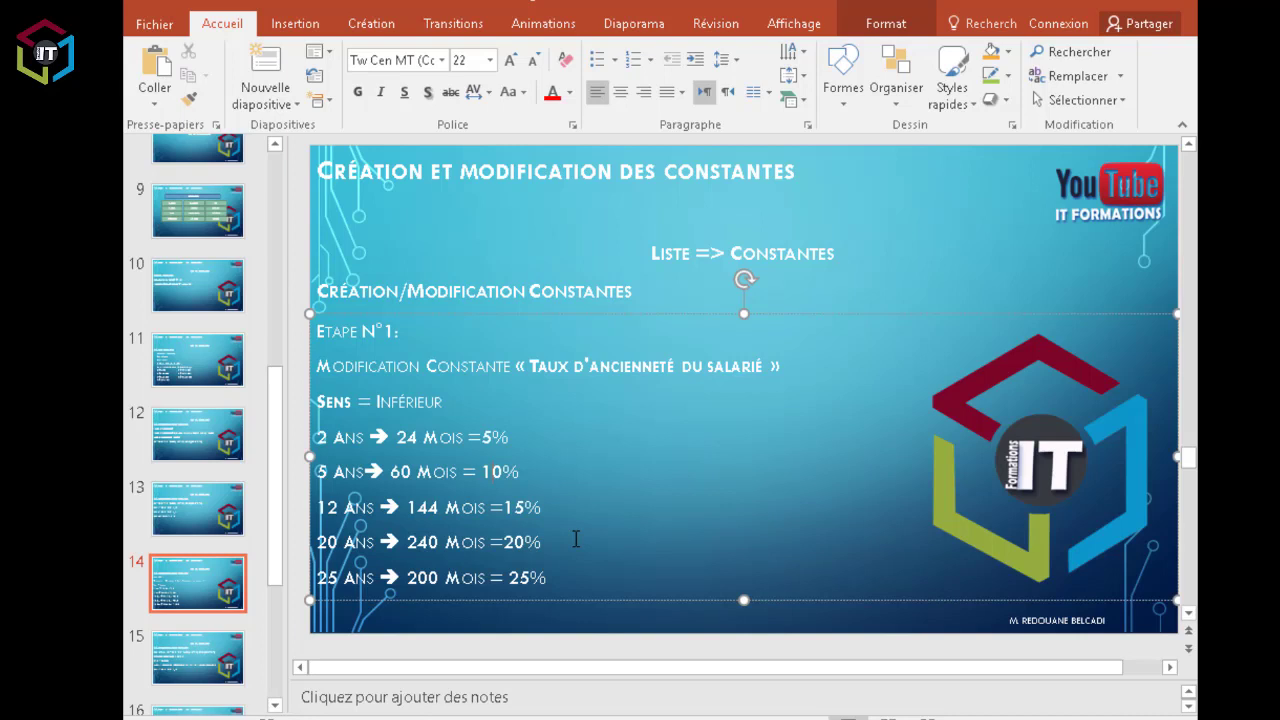
left_click(418, 578)
left_click_drag(418, 580, 407, 578)
type("3")
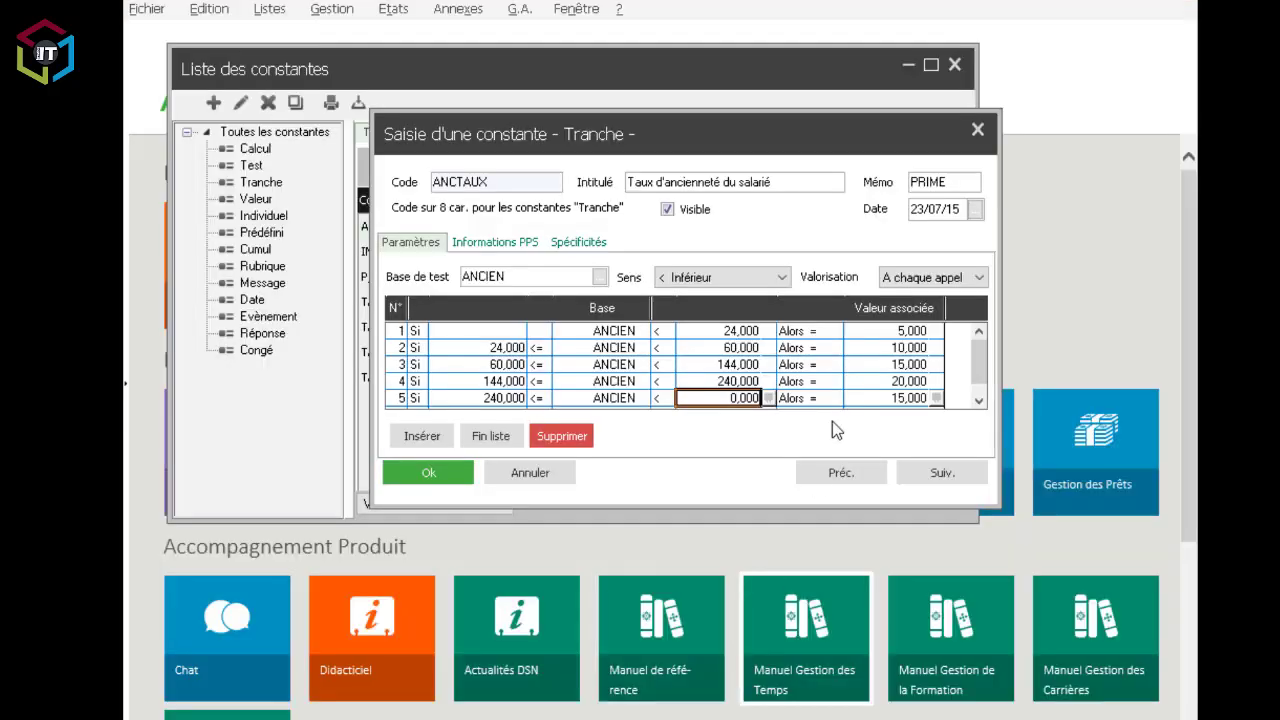
In ANCTAUX, set tranche 5 to an upper limit of 300 with value 25, and the last tranche's associated value to 0.
type("30")
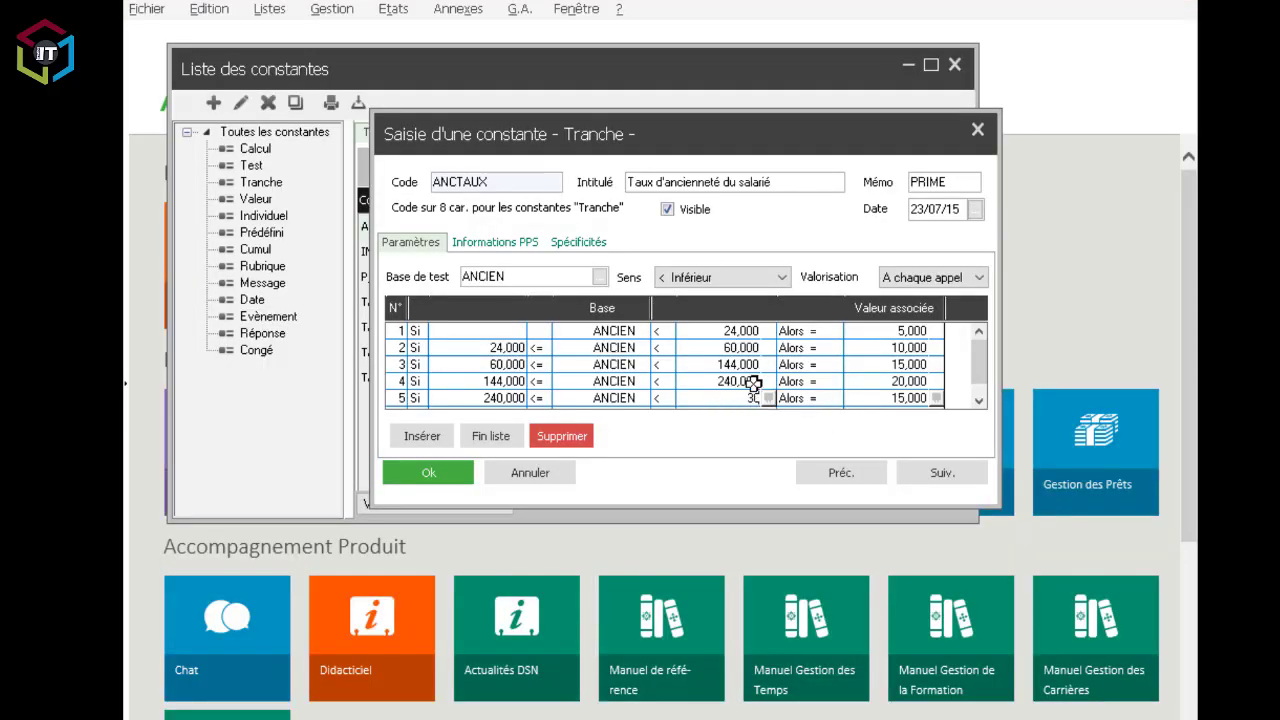
type("0")
key("Tab")
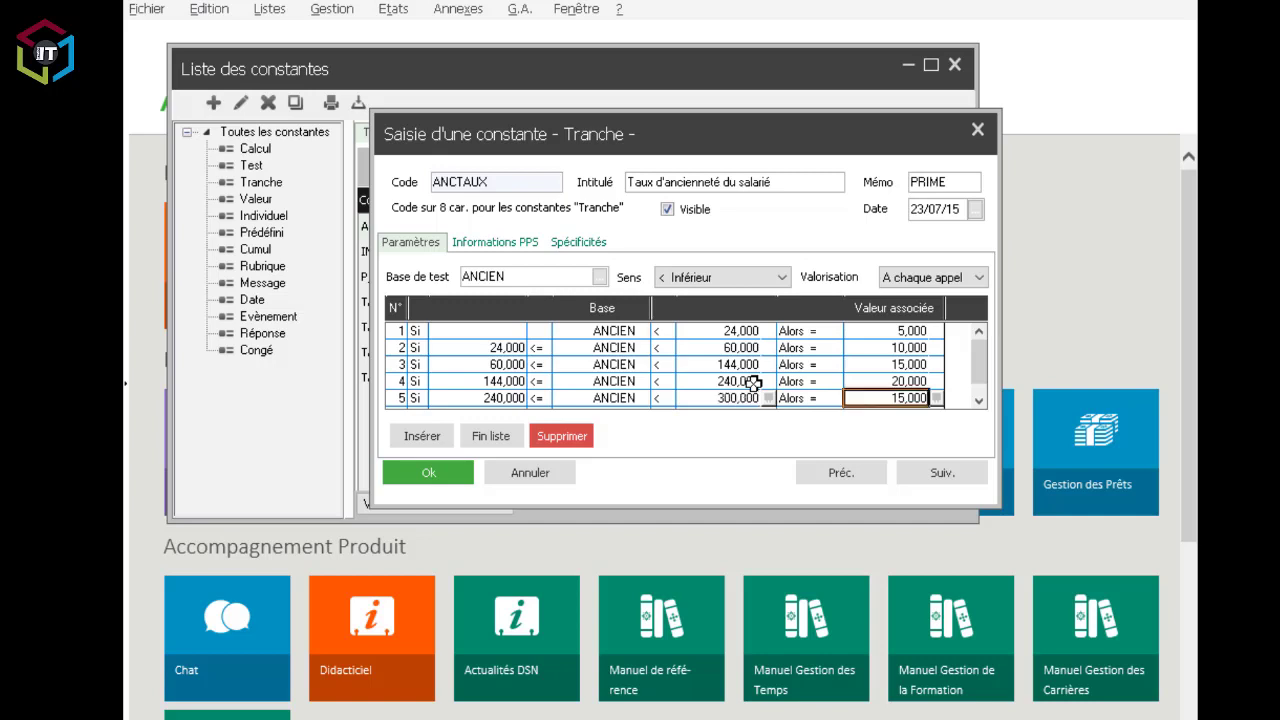
type("25")
key("Tab")
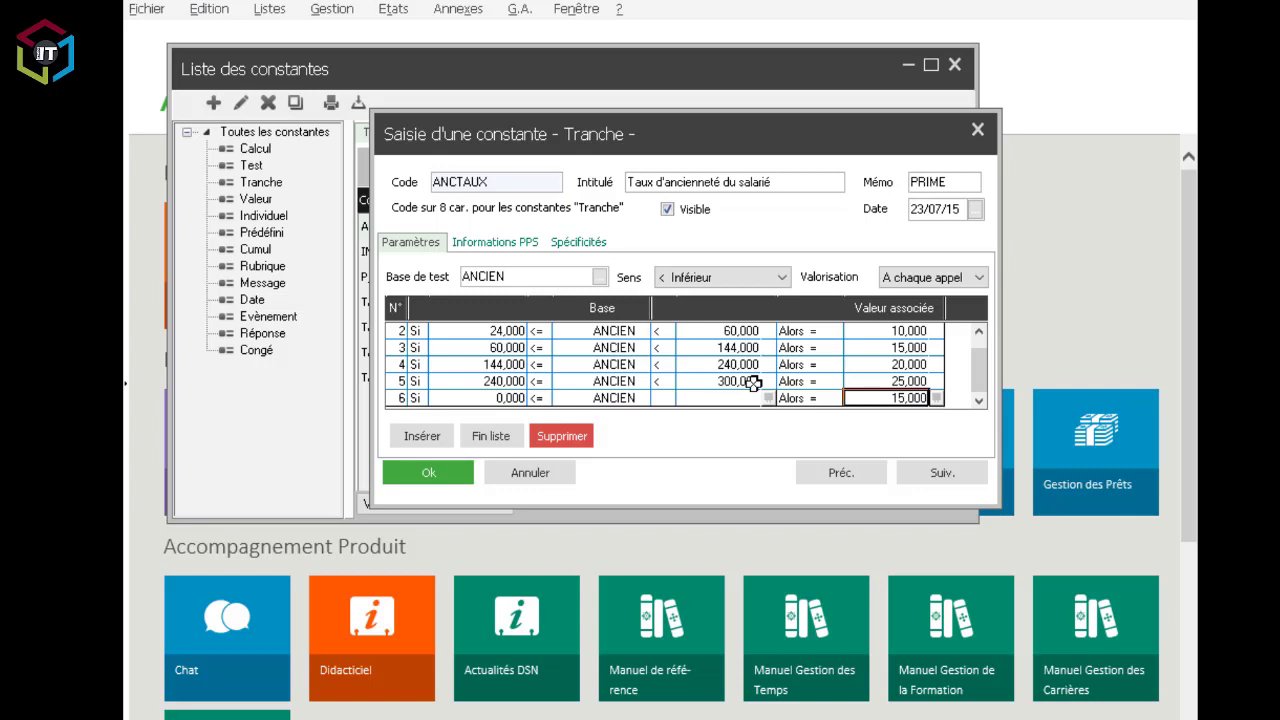
type("0")
key("Tab")
scroll(982, 349, "up", 1)
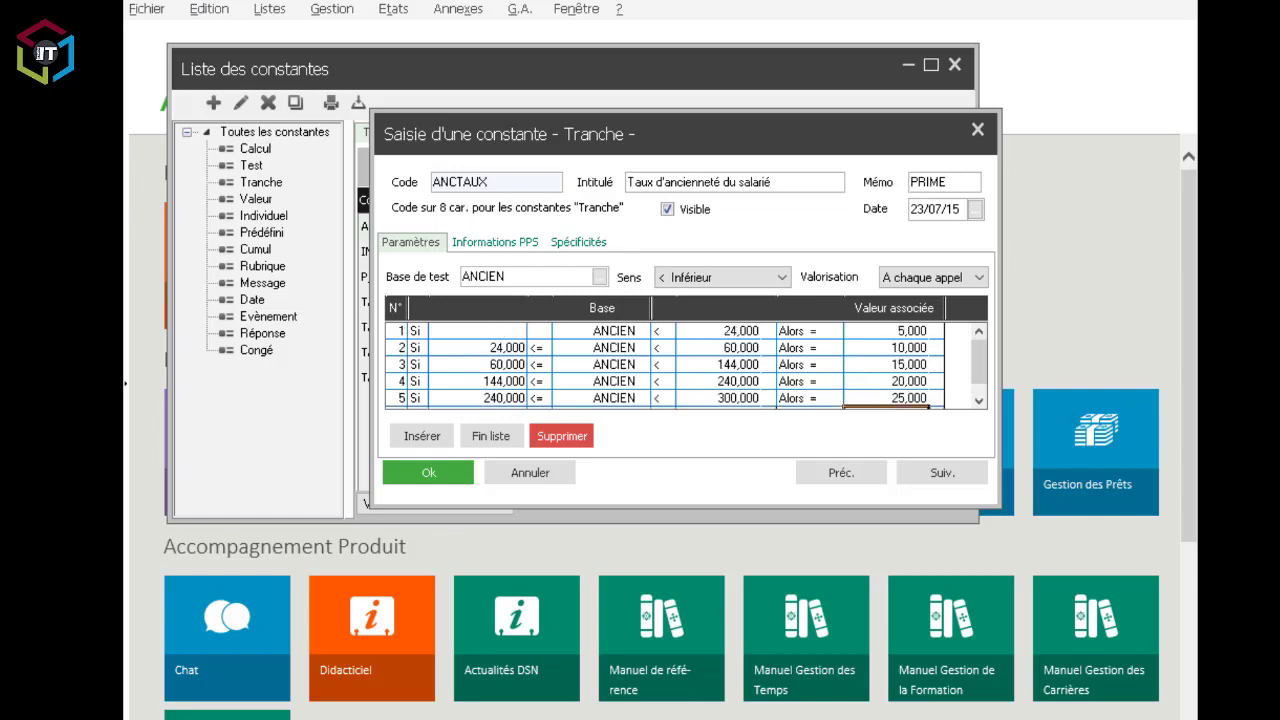
Switch to PowerPoint and compare the constant's name, tranche thresholds, rates and Sens on slide 14 with the entries made.
left_click(611, 718)
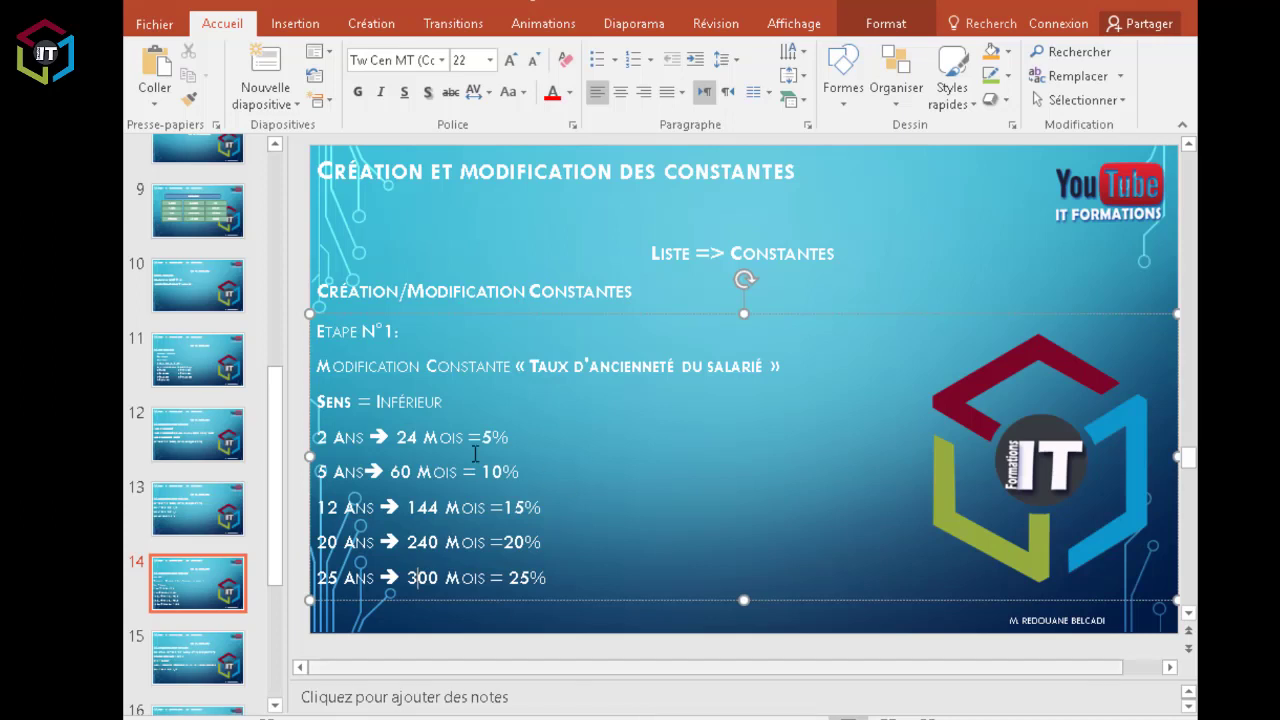
left_click_drag(529, 366, 740, 376)
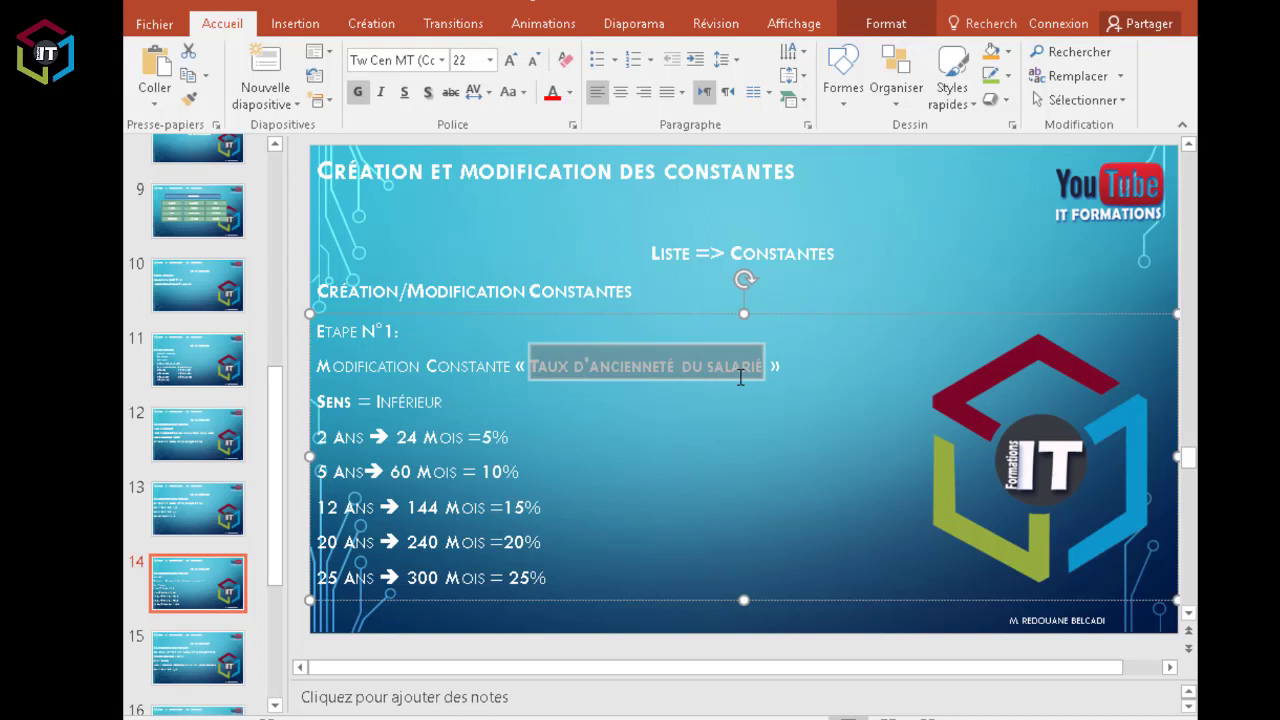
left_click_drag(403, 432, 550, 607)
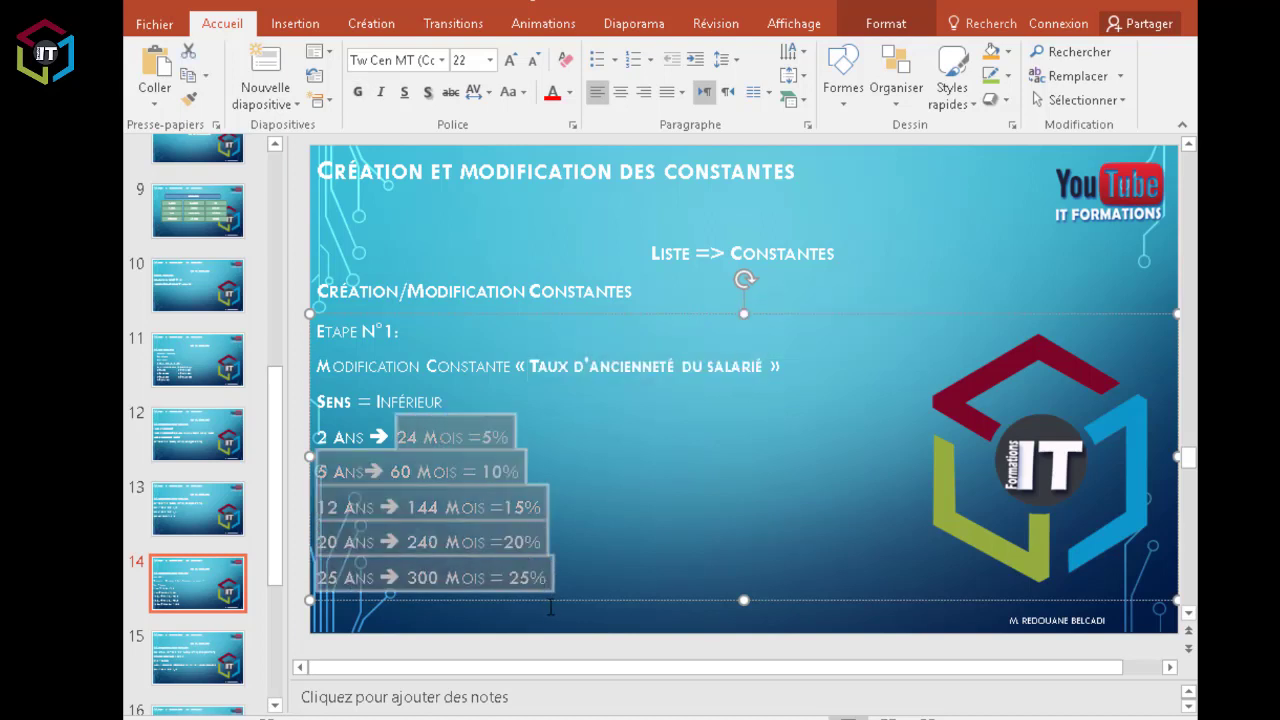
double_click(410, 401)
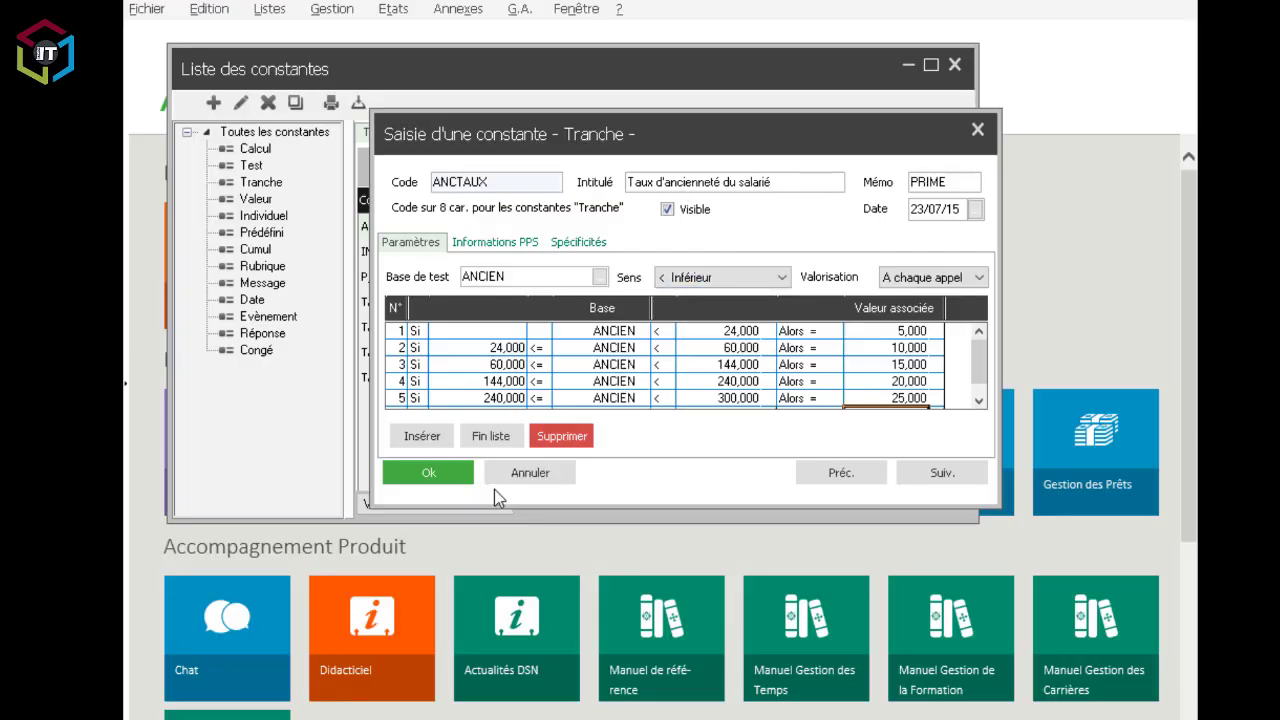
Save the ANCTAUX constant, and switch to PowerPoint to check the constant's name on slide 14.
left_click(437, 480)
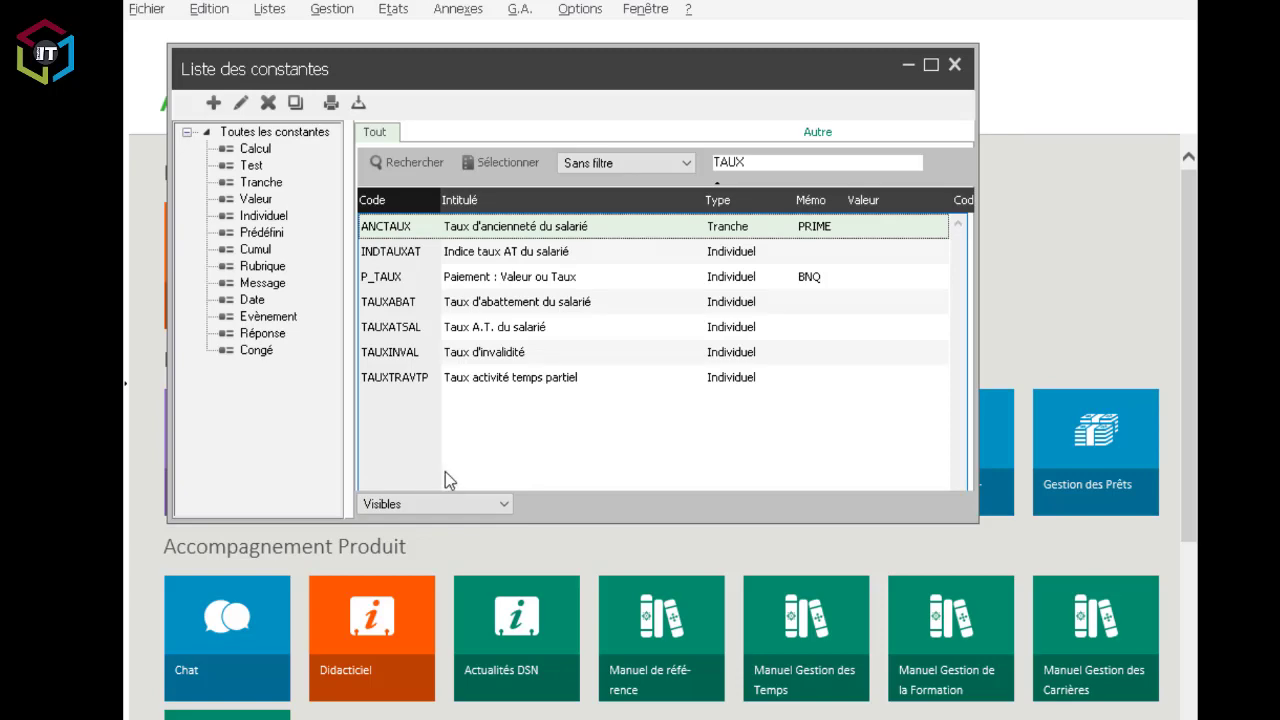
key("alt+Tab")
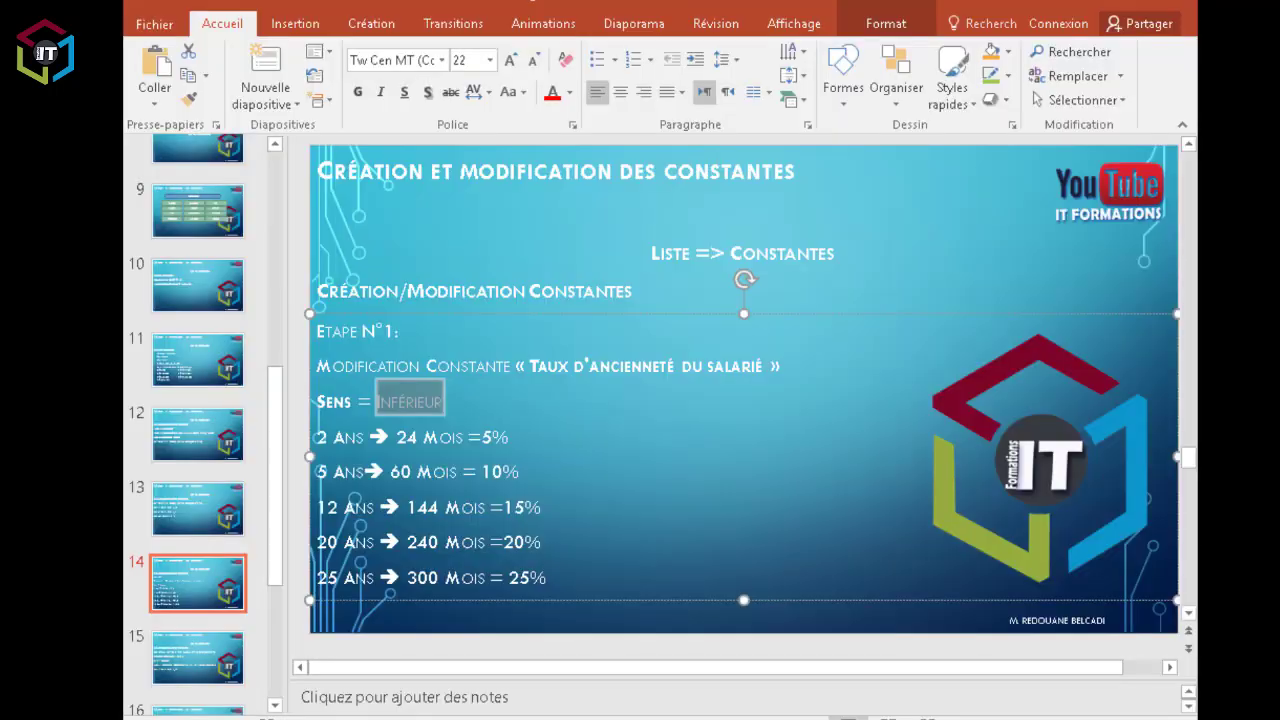
left_click(541, 367)
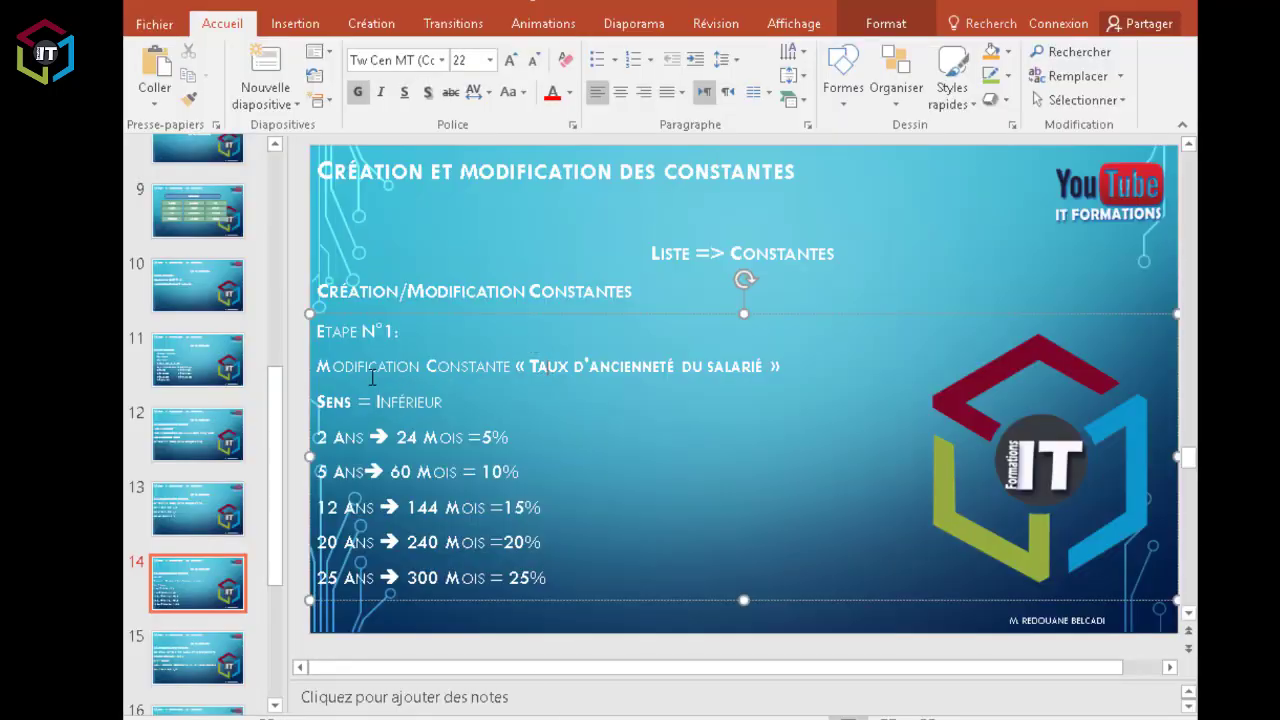
left_click_drag(531, 360, 756, 354)
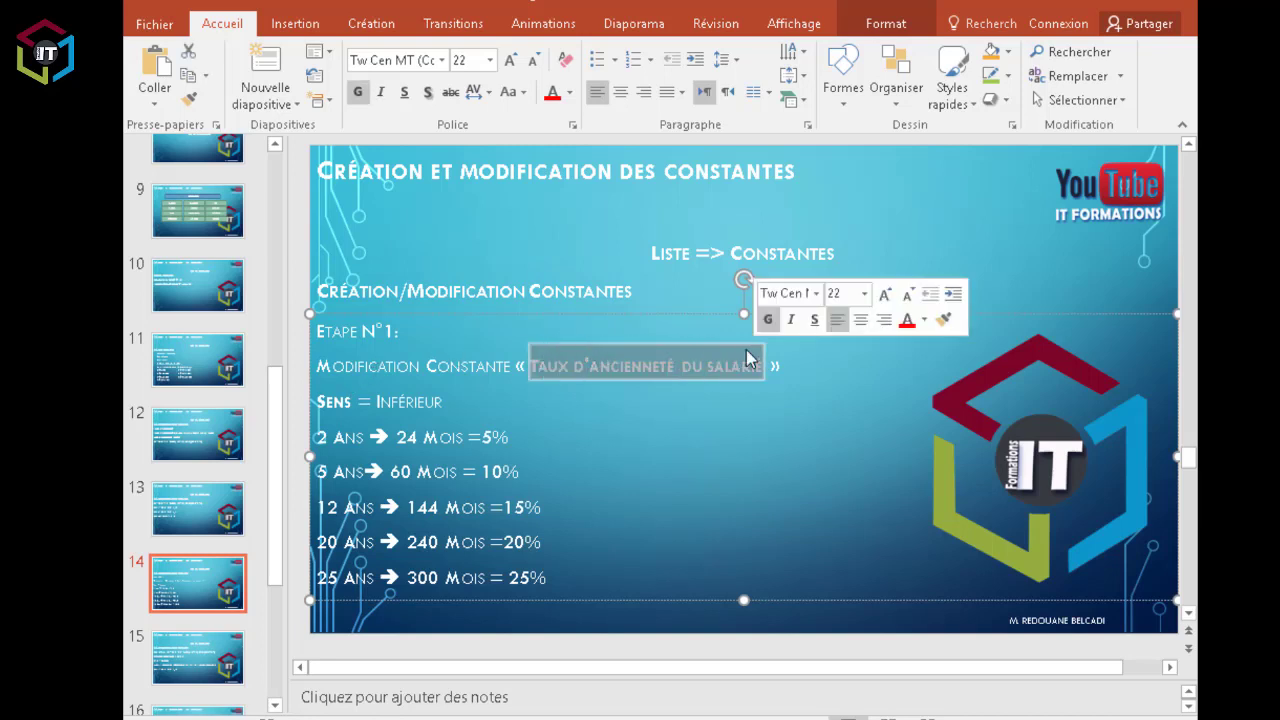
Go to slide 15 and examine the overtime formula HS = NBH * SH * Taux for the HS25 constant.
left_click(176, 666)
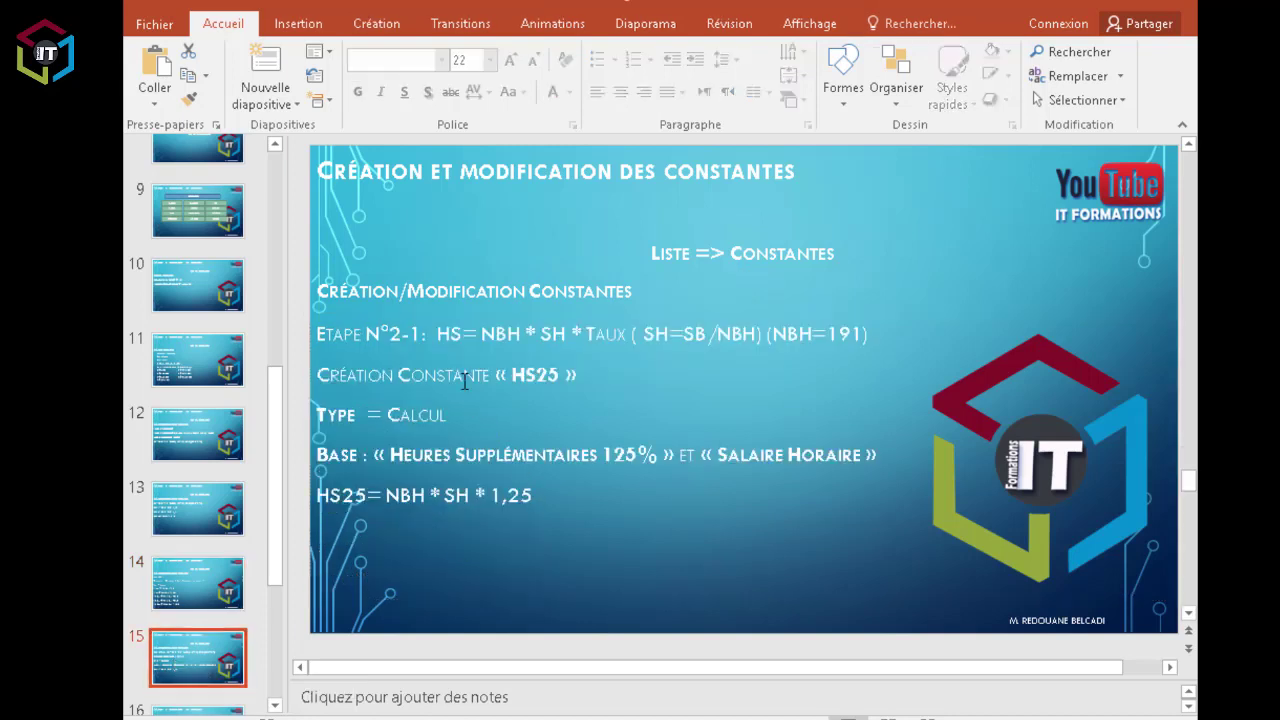
left_click(451, 292)
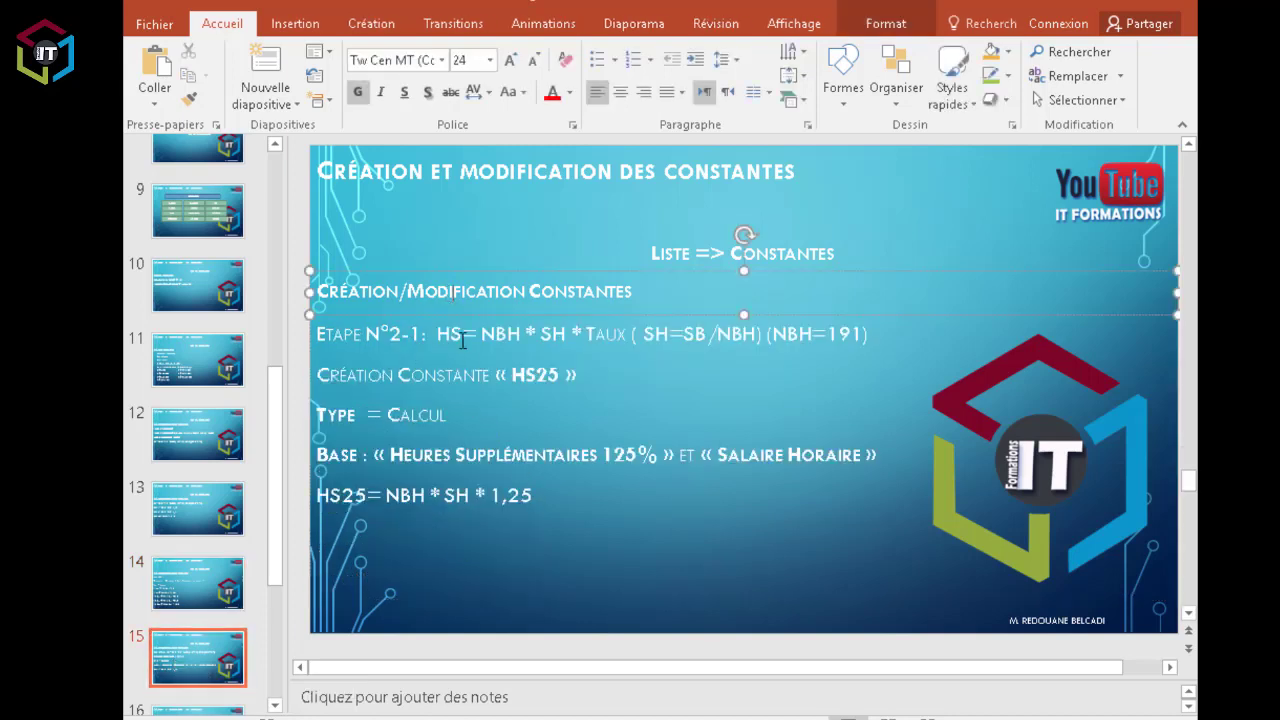
left_click_drag(437, 336, 522, 333)
left_click_drag(602, 335, 604, 335)
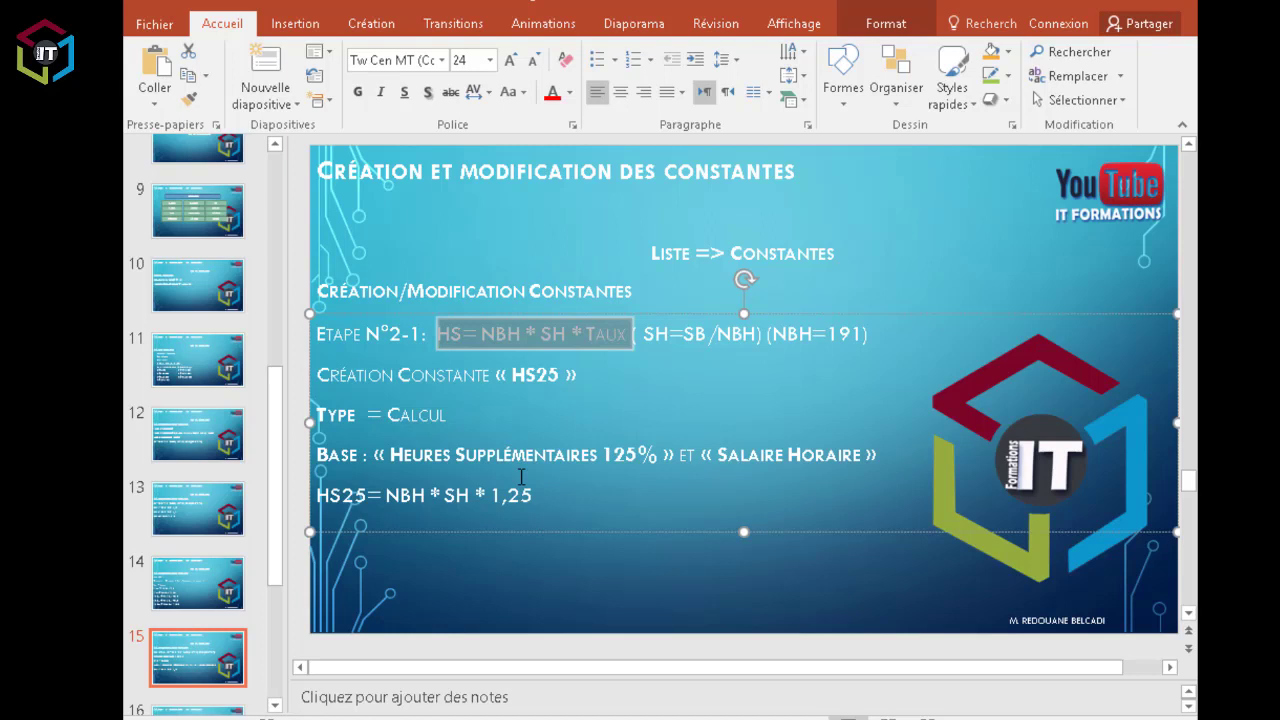
left_click(457, 337)
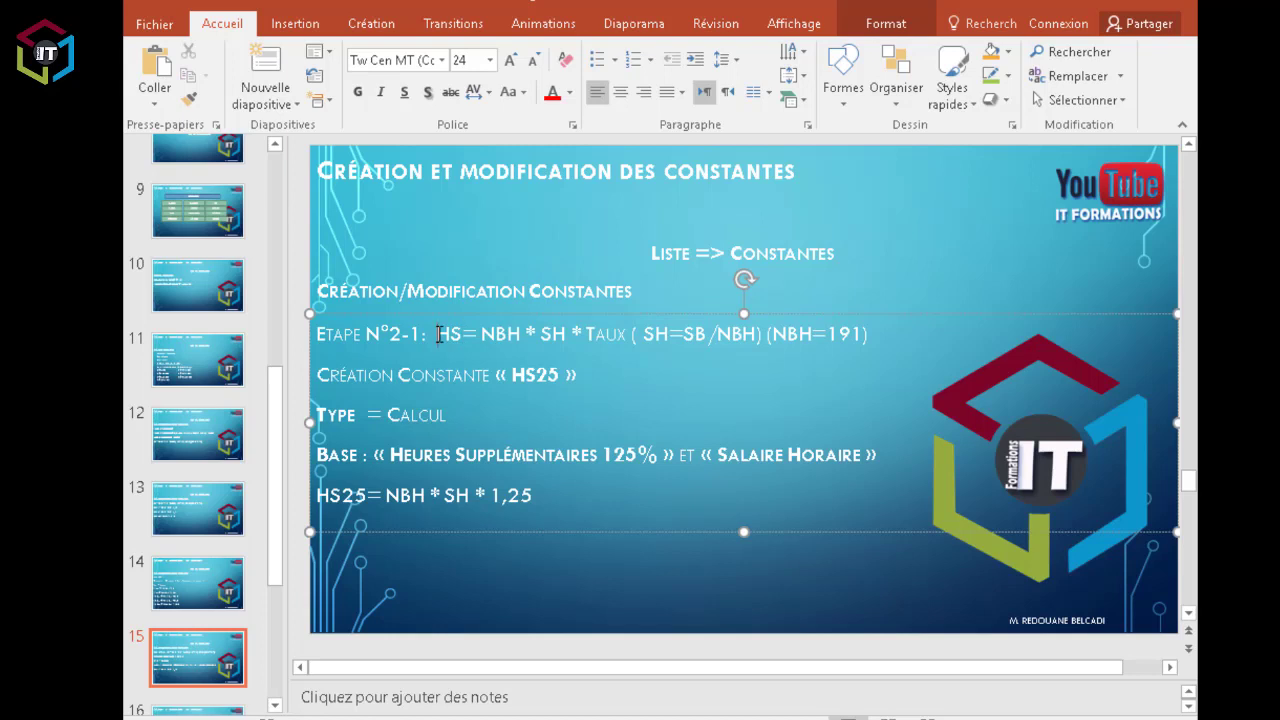